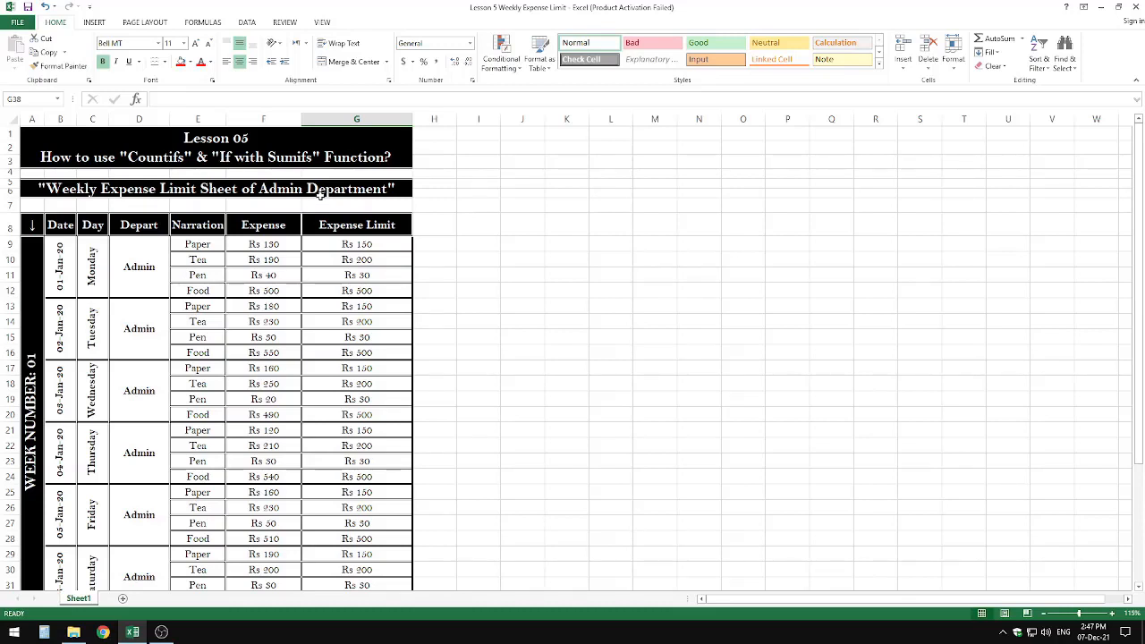
Examine the weekly expense table's narration items, expense amounts and expense limits, from Monday's entries down to Saturday's
{"action": "scroll", "coordinate": [165, 263], "scroll_direction": "down", "scroll_amount": 1}
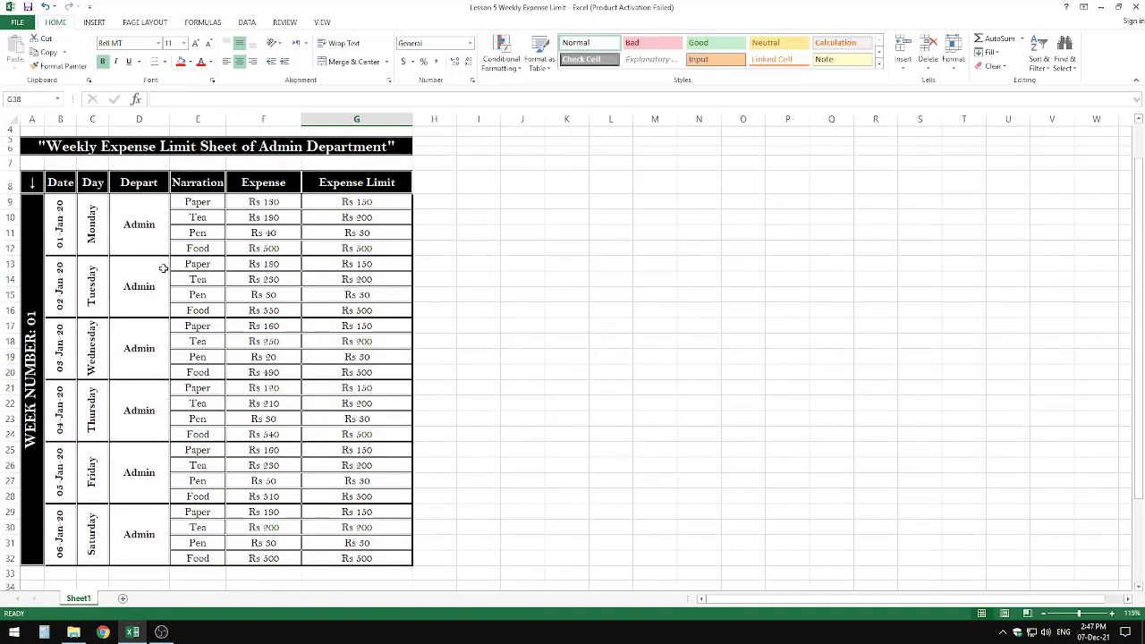
{"action": "left_click", "coordinate": [198, 207]}
{"action": "left_click", "coordinate": [201, 218]}
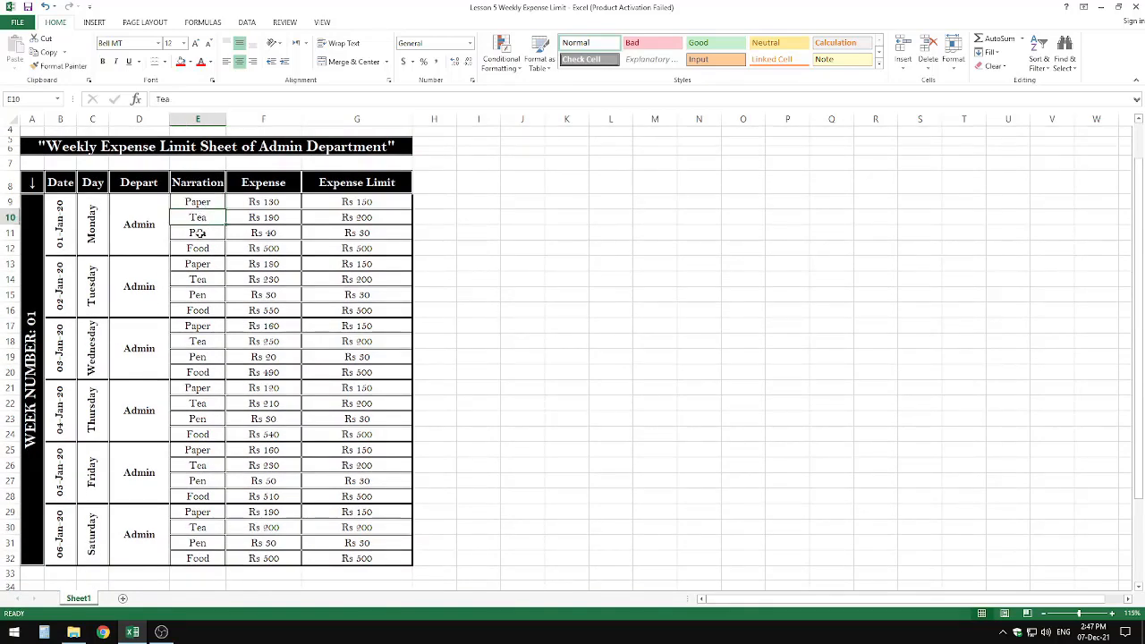
{"action": "left_click", "coordinate": [199, 233]}
{"action": "left_click", "coordinate": [198, 248]}
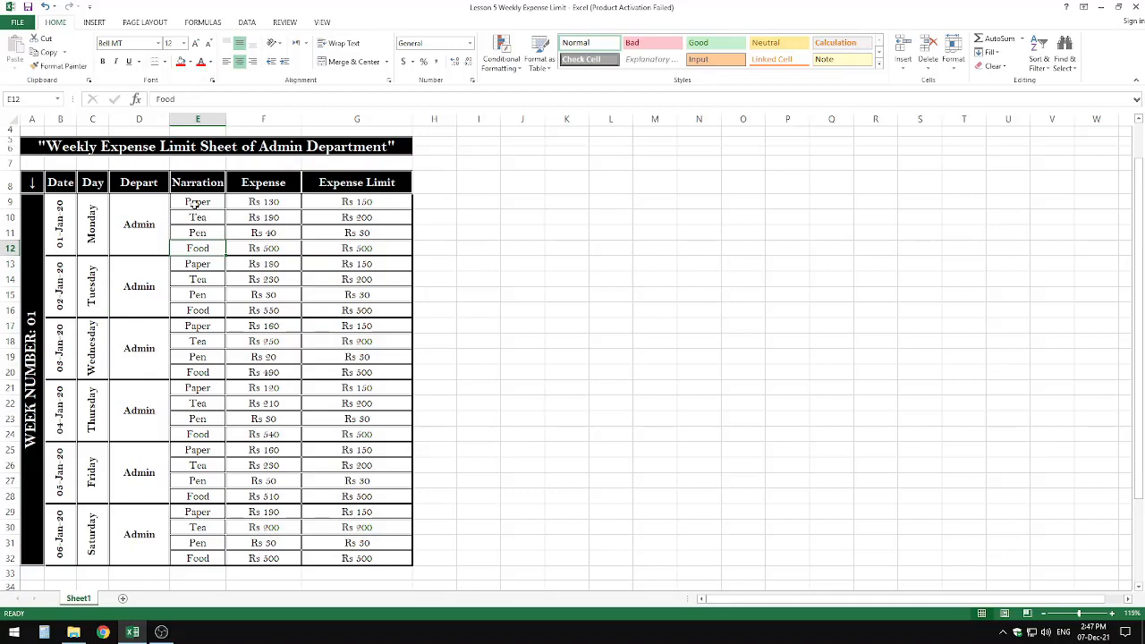
{"action": "left_click", "coordinate": [346, 182]}
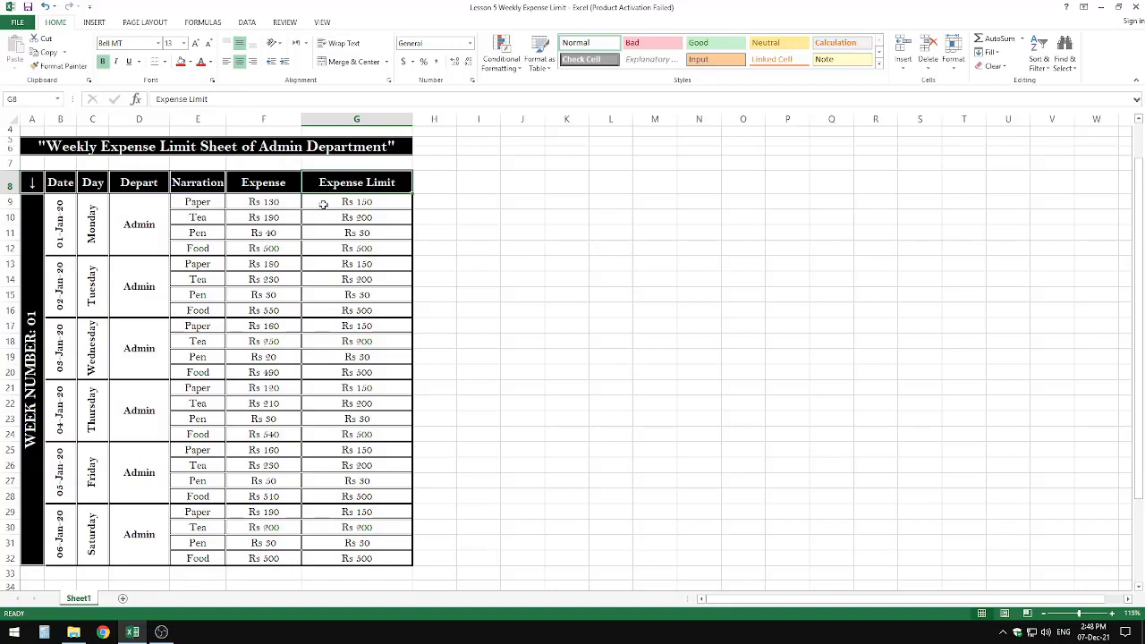
{"action": "left_click", "coordinate": [323, 205]}
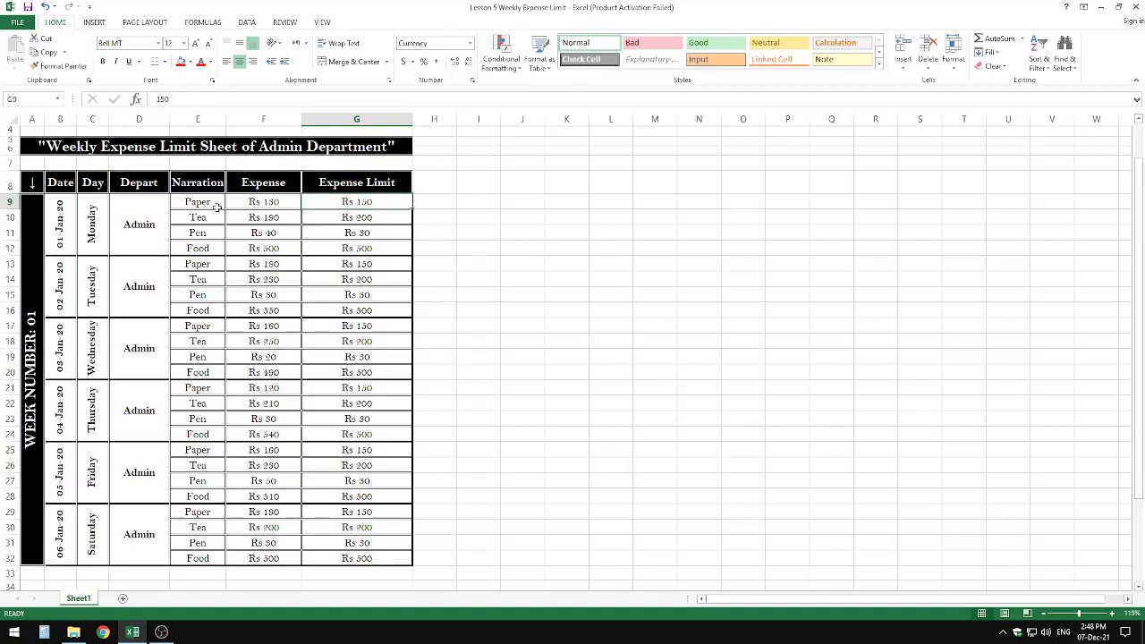
{"action": "left_click", "coordinate": [245, 201]}
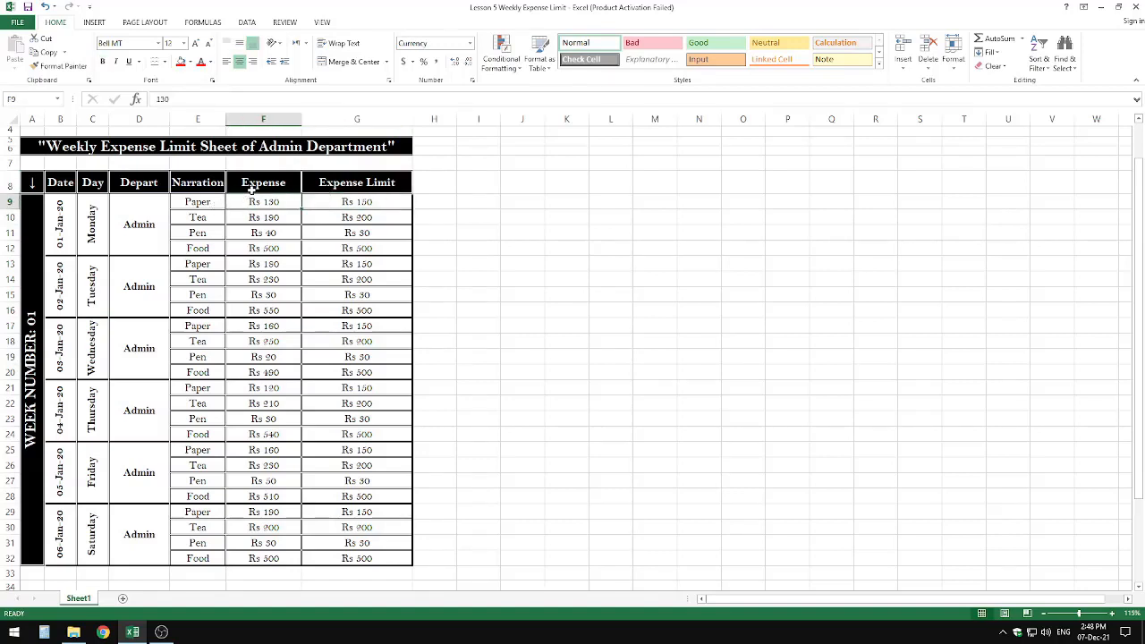
{"action": "left_click", "coordinate": [370, 204]}
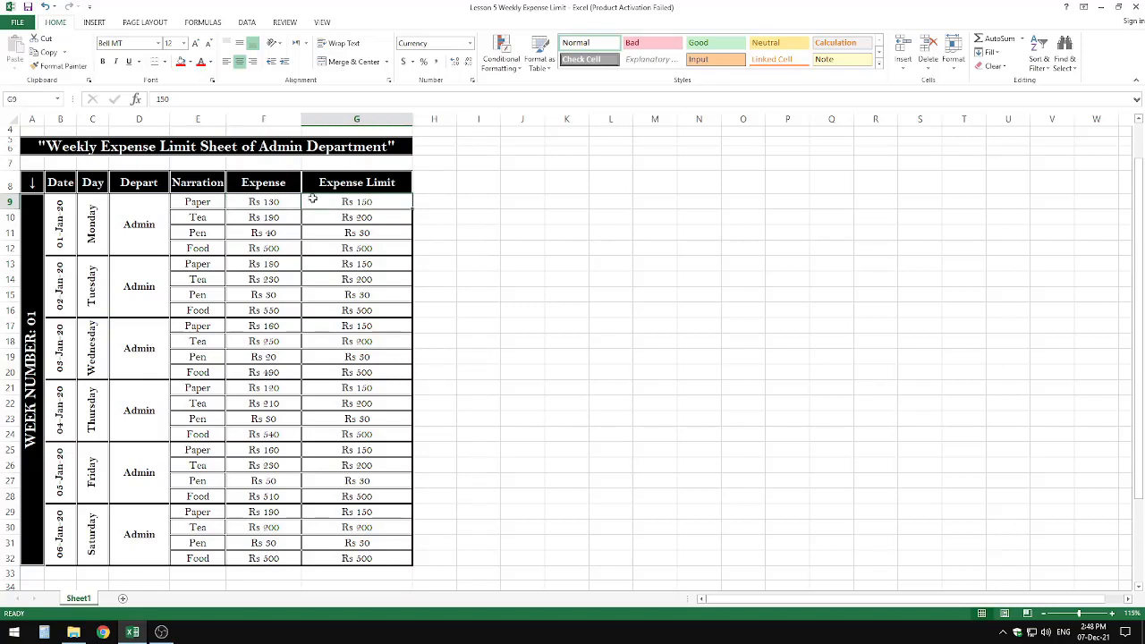
{"action": "left_click", "coordinate": [248, 204]}
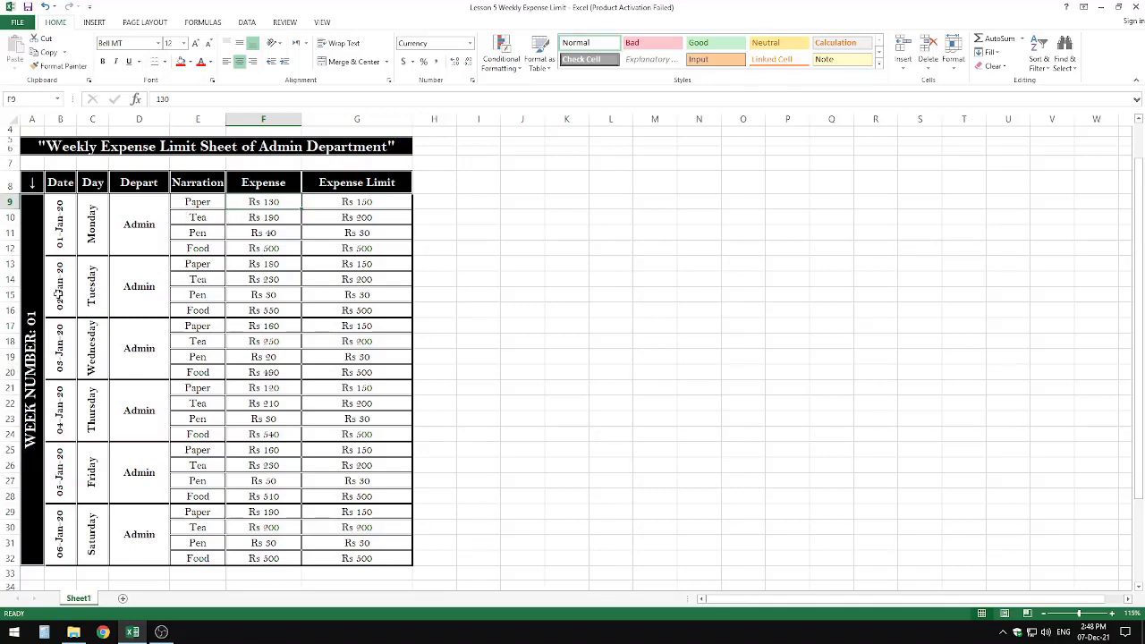
{"action": "left_click_drag", "start_coordinate": [197, 264], "coordinate": [409, 561]}
{"action": "left_click", "coordinate": [236, 204]}
Enter 130 as a sample amount in cell I9, beside the expense table
{"action": "left_click", "coordinate": [483, 199]}
{"action": "type", "text": "130"}
{"action": "key", "text": "Return"}
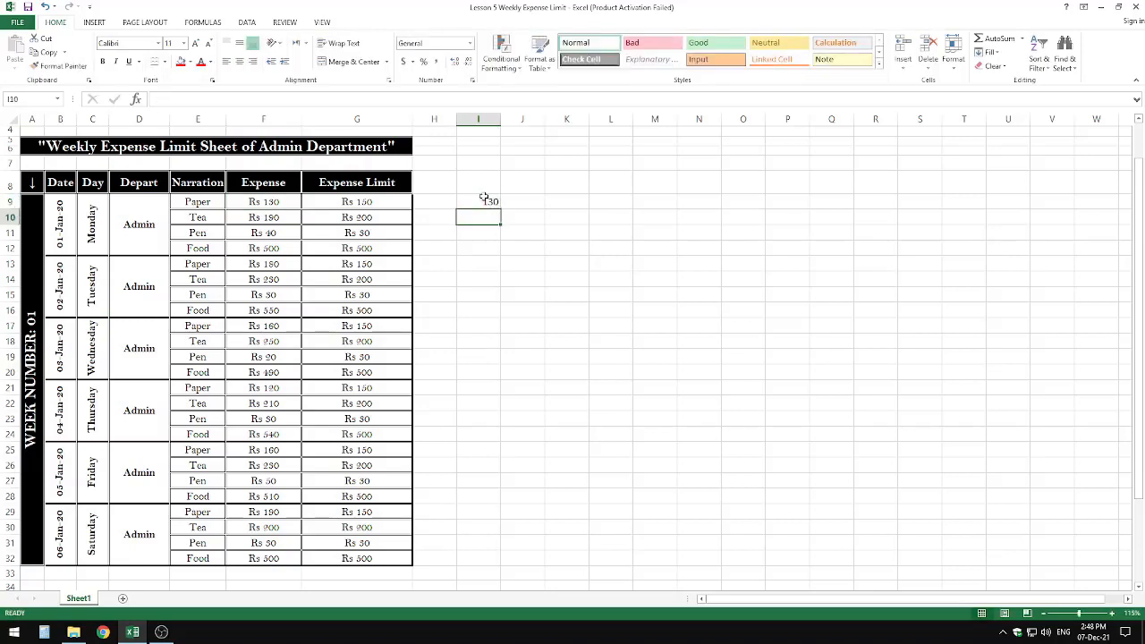
{"action": "left_click", "coordinate": [483, 199]}
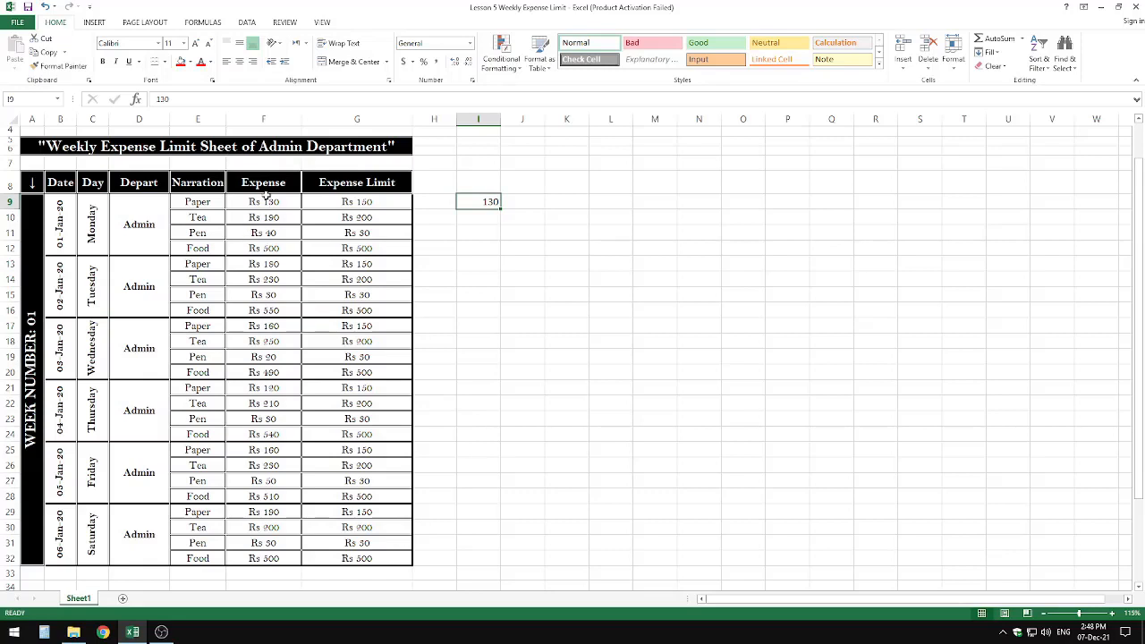
Format cell I9 as Currency with 0 decimal places and the Rs Urdu (Pakistan) symbol
{"action": "left_click_drag", "start_coordinate": [266, 198], "coordinate": [339, 552]}
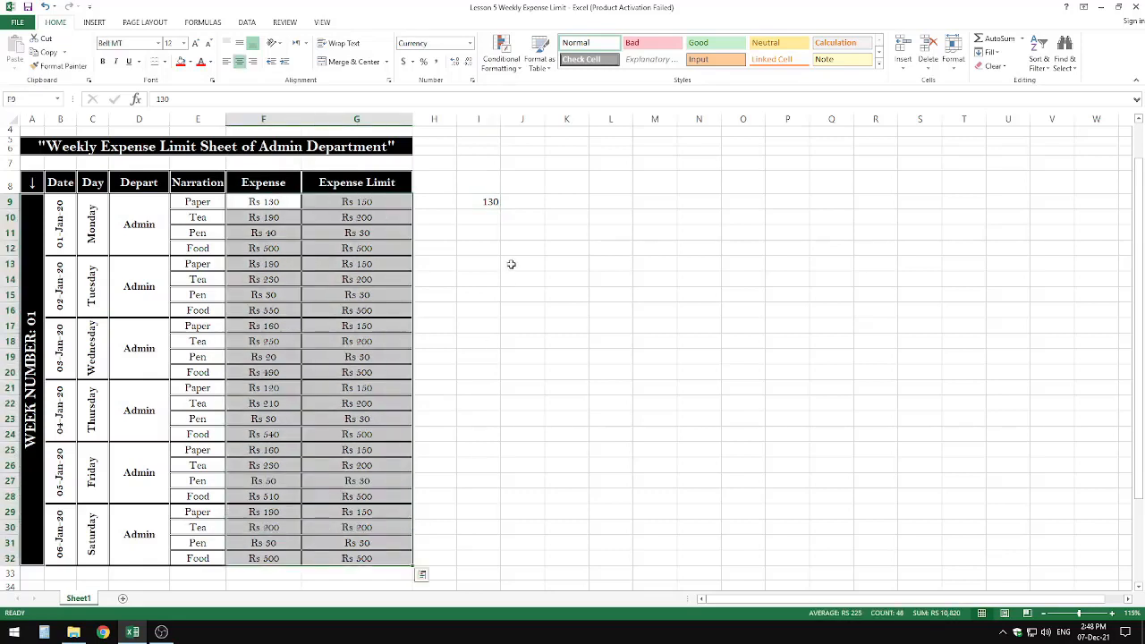
{"action": "left_click", "coordinate": [477, 203]}
{"action": "left_click", "coordinate": [469, 43]}
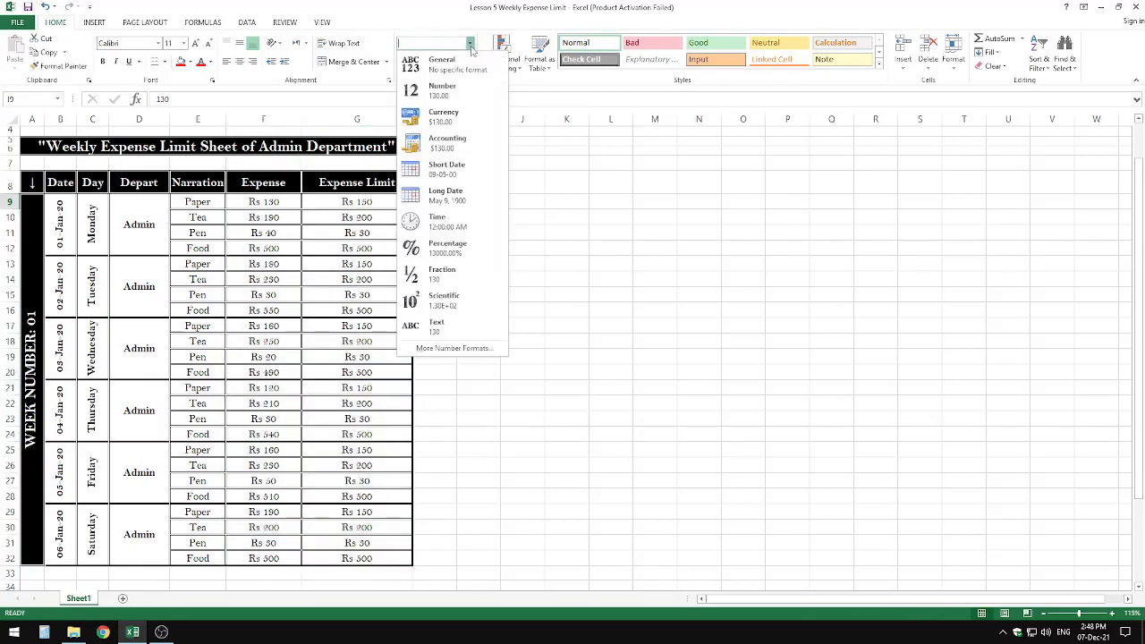
{"action": "left_click", "coordinate": [442, 348]}
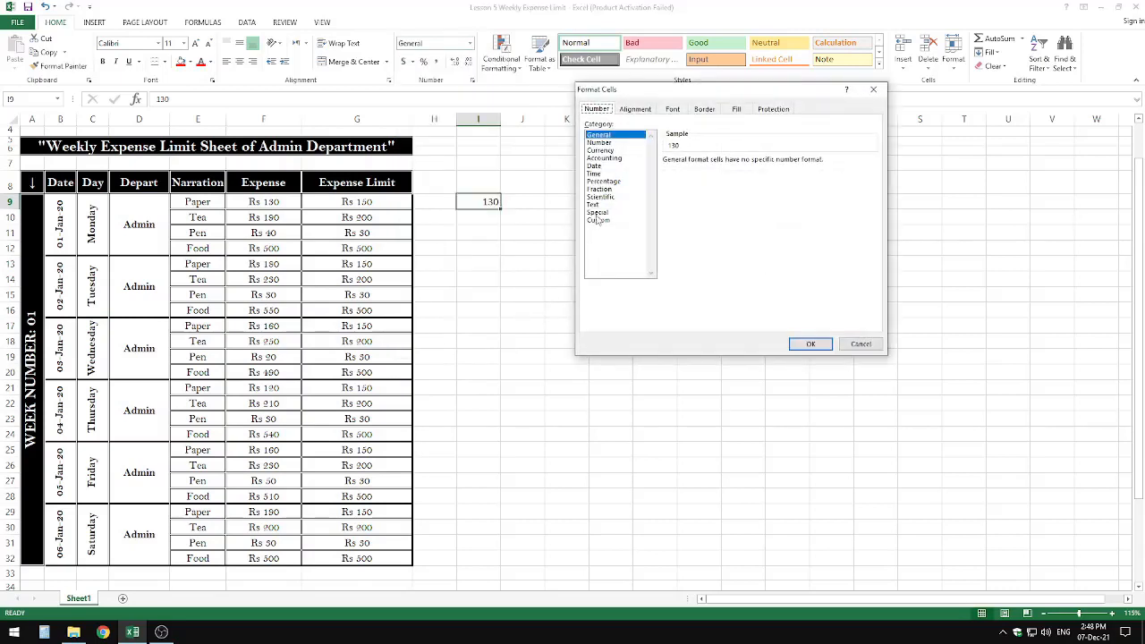
{"action": "left_click", "coordinate": [601, 150]}
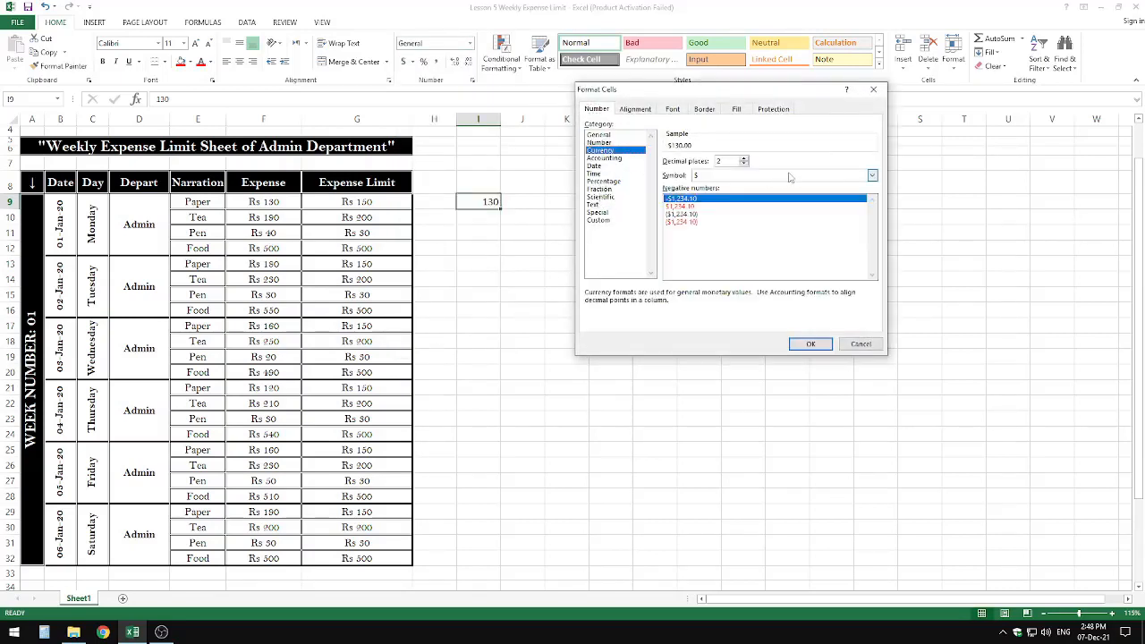
{"action": "left_click", "coordinate": [743, 164]}
{"action": "left_click", "coordinate": [743, 164]}
{"action": "left_click", "coordinate": [872, 175]}
{"action": "left_click_drag", "start_coordinate": [875, 200], "coordinate": [873, 205]}
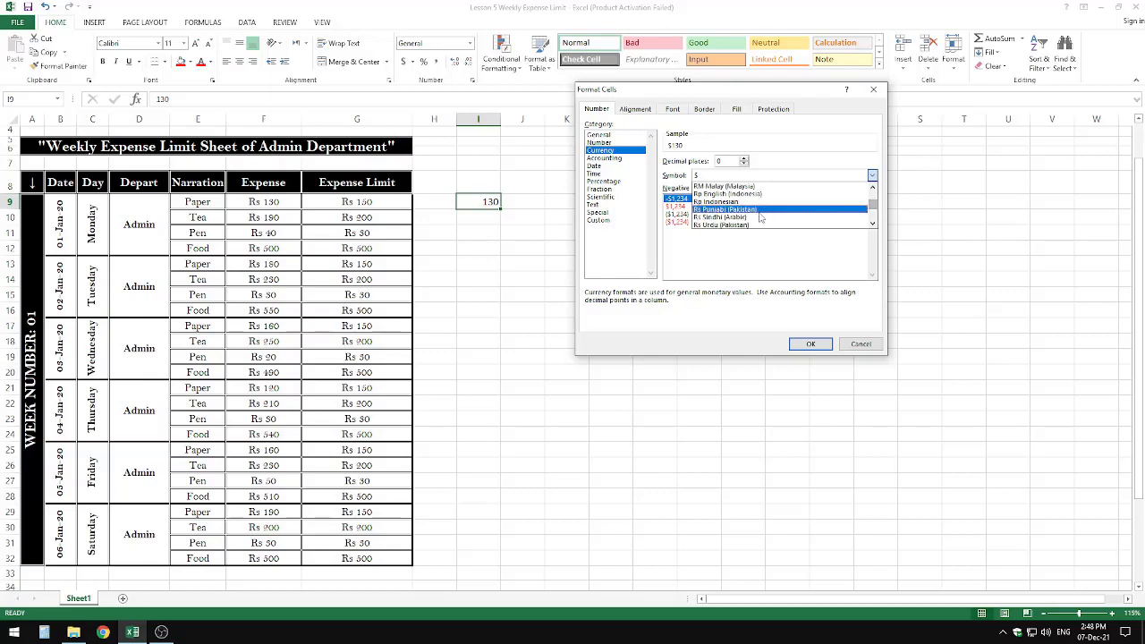
{"action": "scroll", "coordinate": [757, 215], "scroll_direction": "down", "scroll_amount": 1}
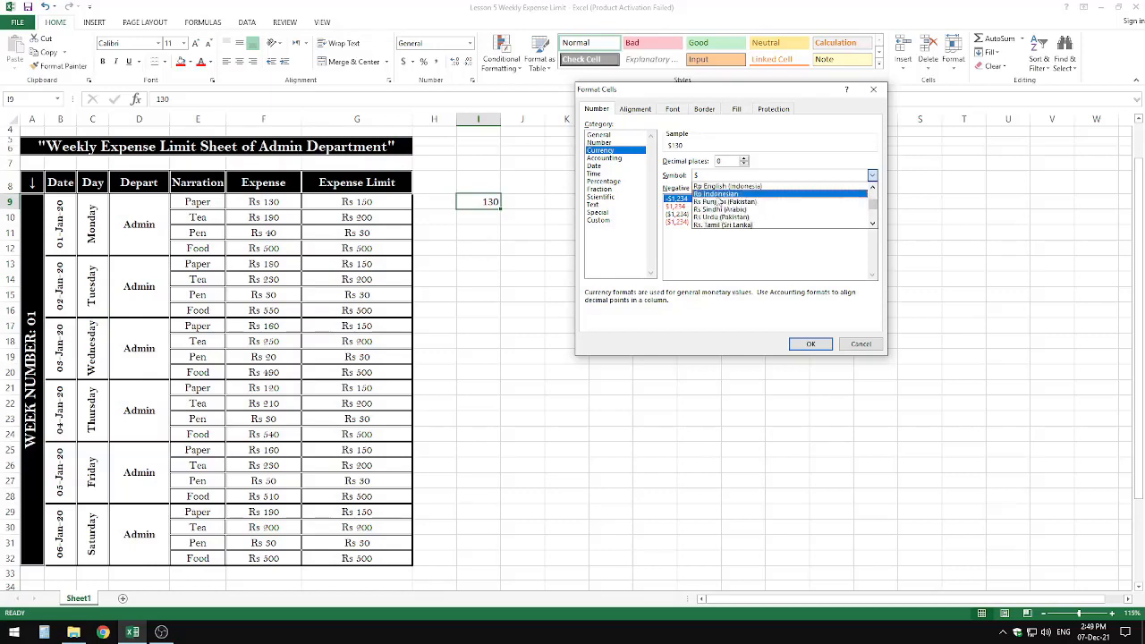
{"action": "left_click", "coordinate": [713, 218]}
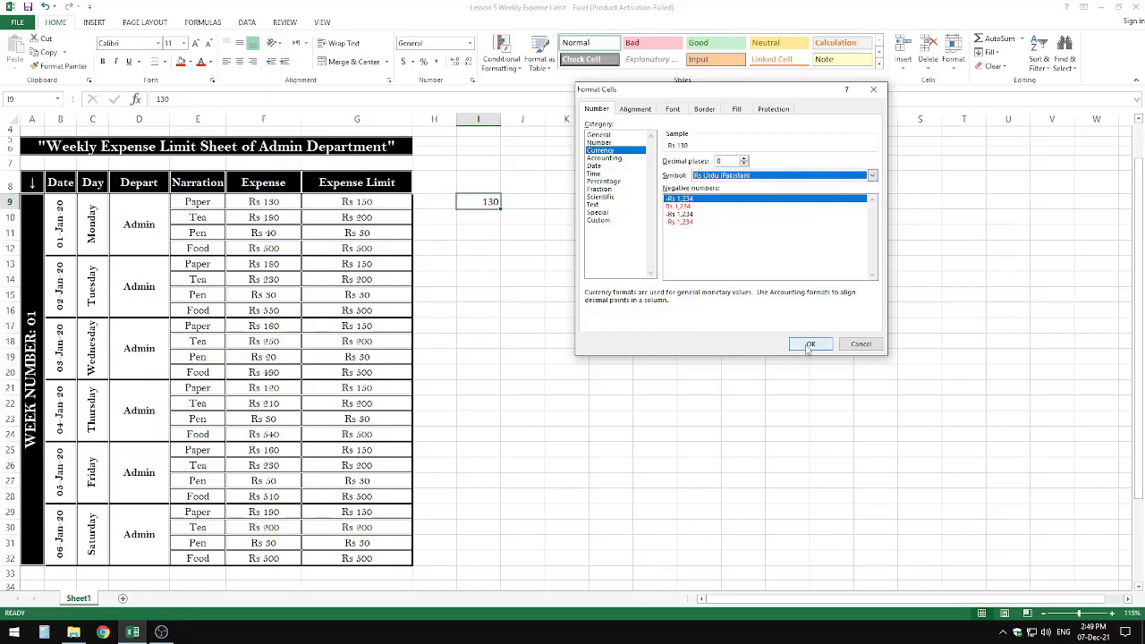
{"action": "left_click", "coordinate": [808, 345]}
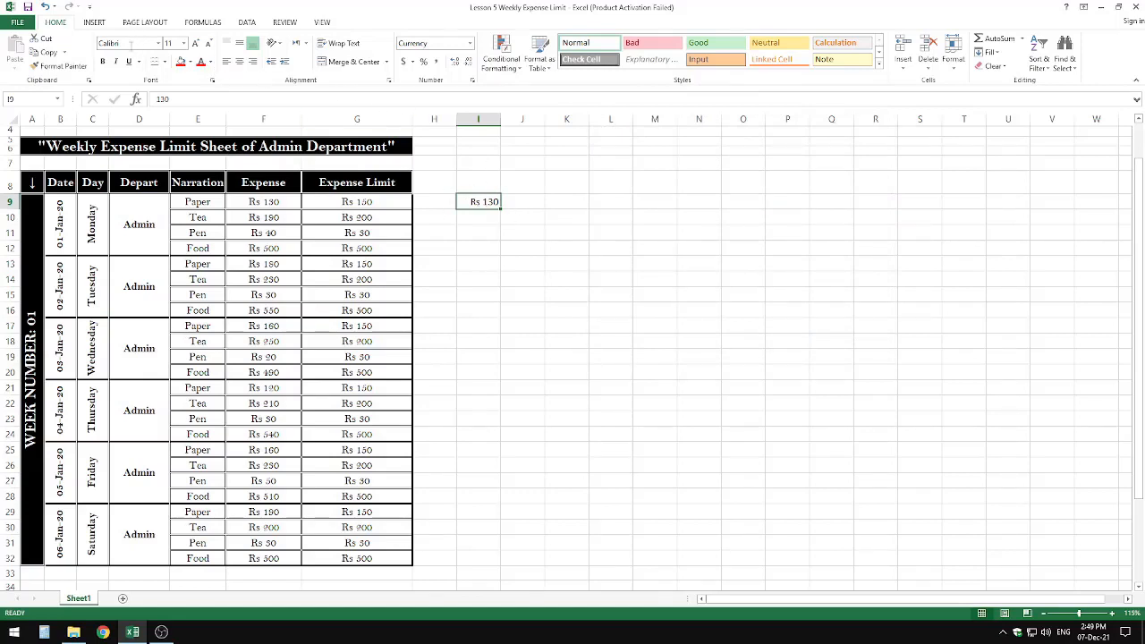
Set the font of cell I9 to Times New Roman and clear its contents
{"action": "left_click", "coordinate": [131, 44]}
{"action": "type", "text": "Times New Roman"}
{"action": "key", "text": "Return"}
{"action": "key", "text": "Delete"}
Examine the Countifs summary block below the table, comparing its Narration and Expense Limit criteria with the table's tea entries
{"action": "scroll", "coordinate": [282, 280], "scroll_direction": "down", "scroll_amount": 1}
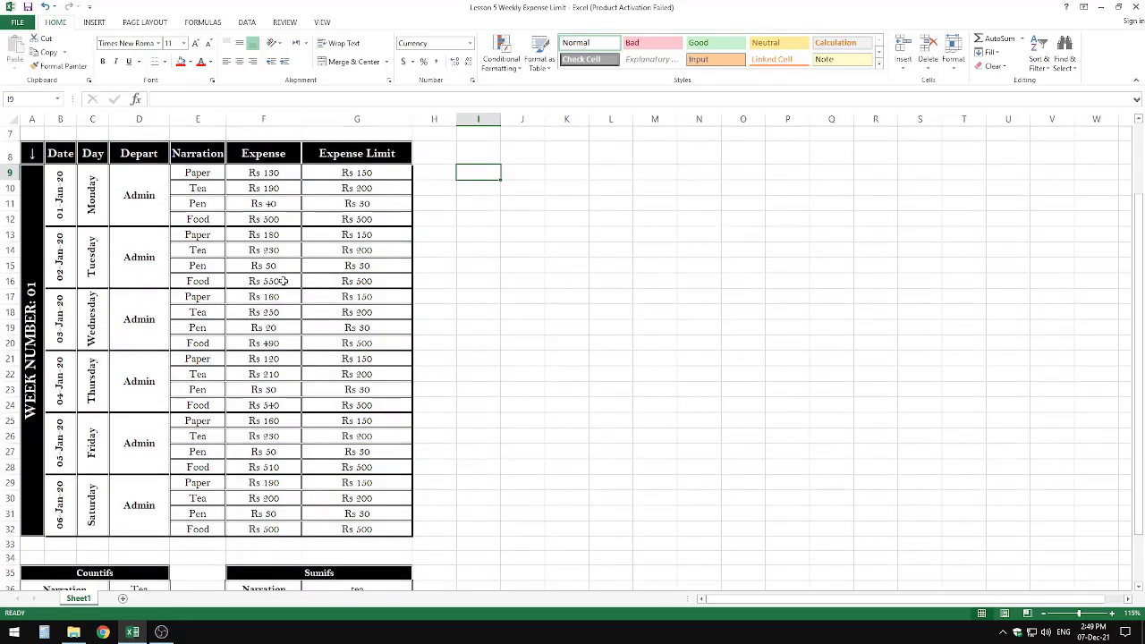
{"action": "left_click", "coordinate": [465, 250]}
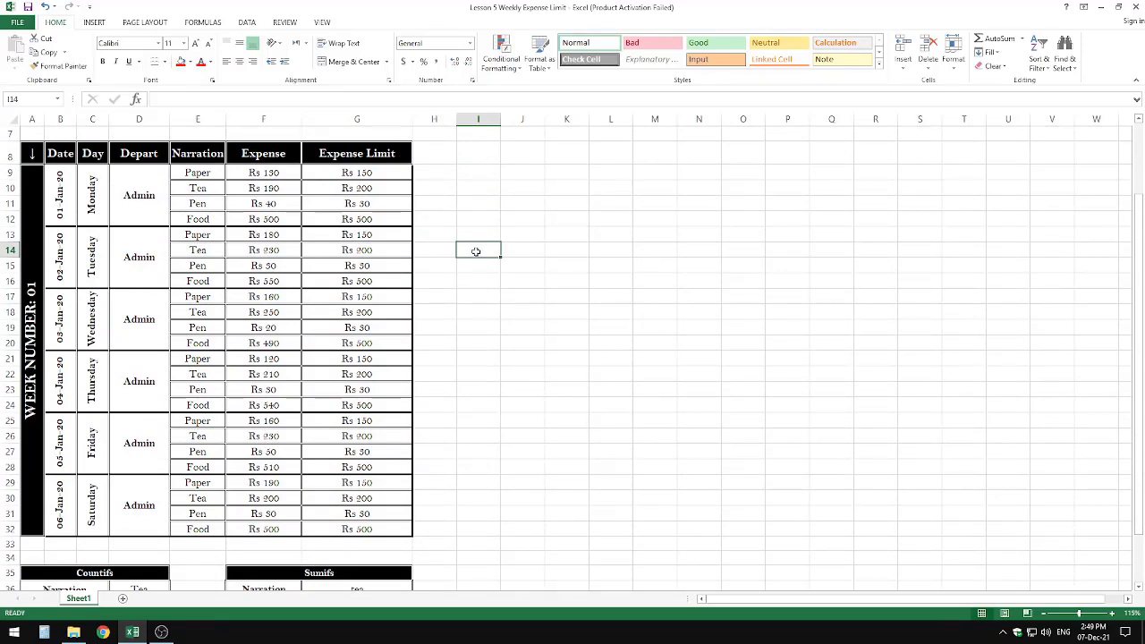
{"action": "scroll", "coordinate": [365, 328], "scroll_direction": "down", "scroll_amount": 5}
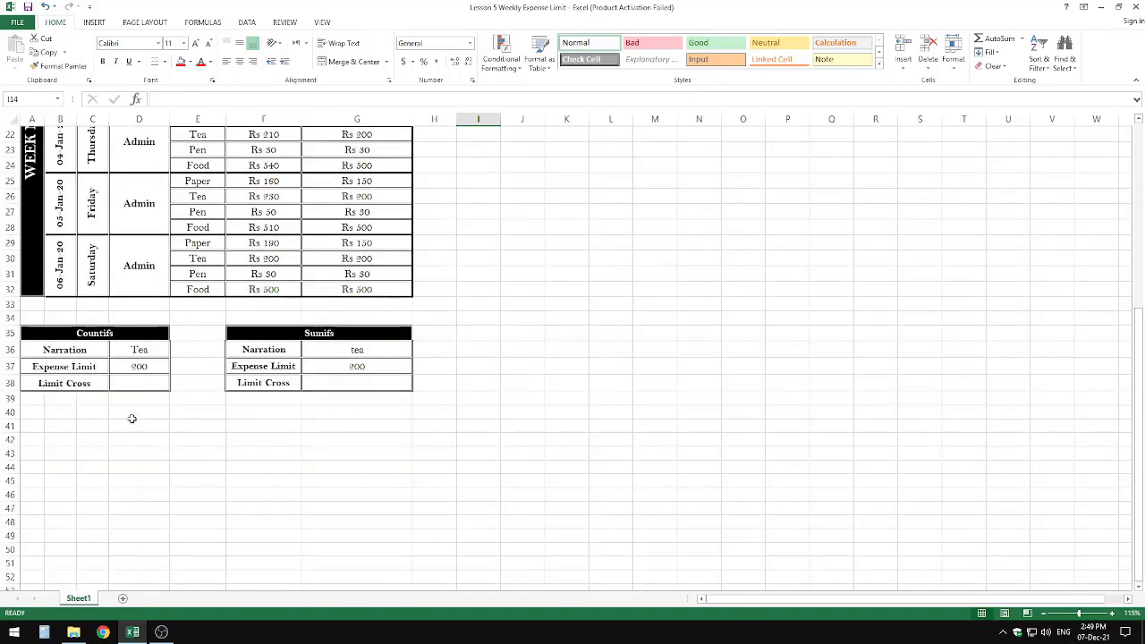
{"action": "left_click", "coordinate": [84, 335]}
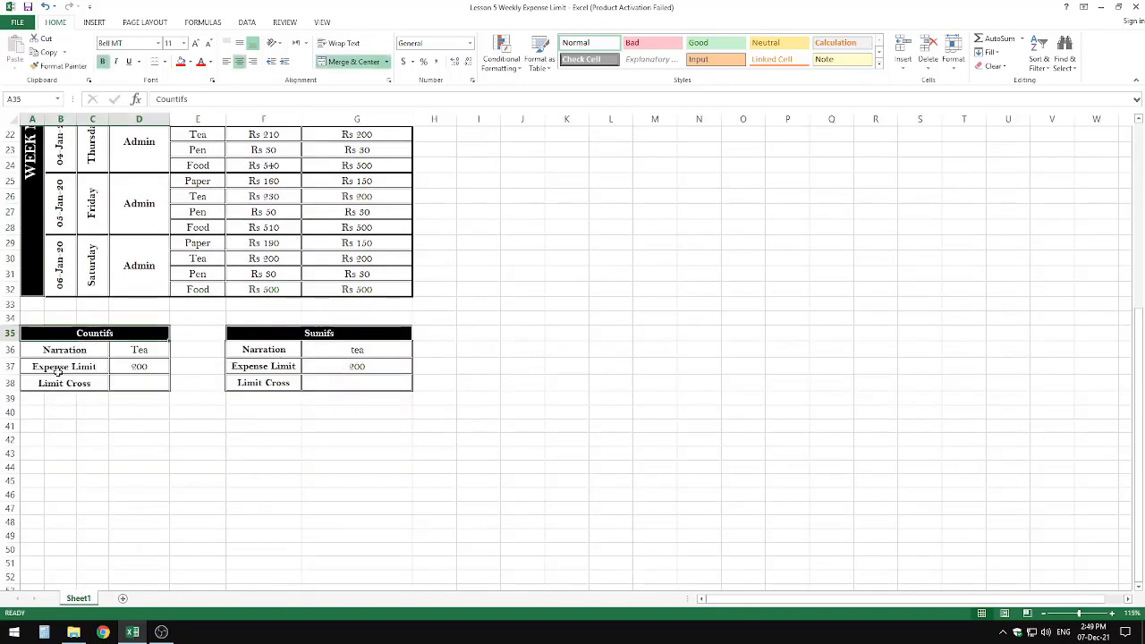
{"action": "left_click", "coordinate": [128, 383]}
{"action": "left_click", "coordinate": [128, 351]}
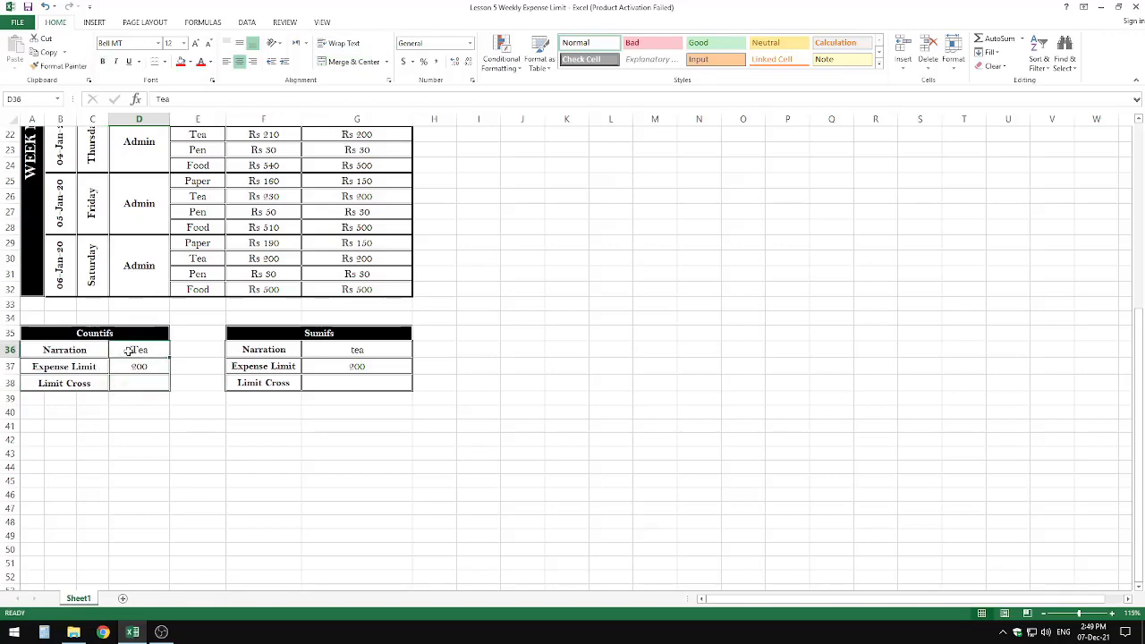
{"action": "scroll", "coordinate": [132, 380], "scroll_direction": "up", "scroll_amount": 3}
{"action": "scroll", "coordinate": [136, 395], "scroll_direction": "down", "scroll_amount": 3}
{"action": "left_click", "coordinate": [256, 259]}
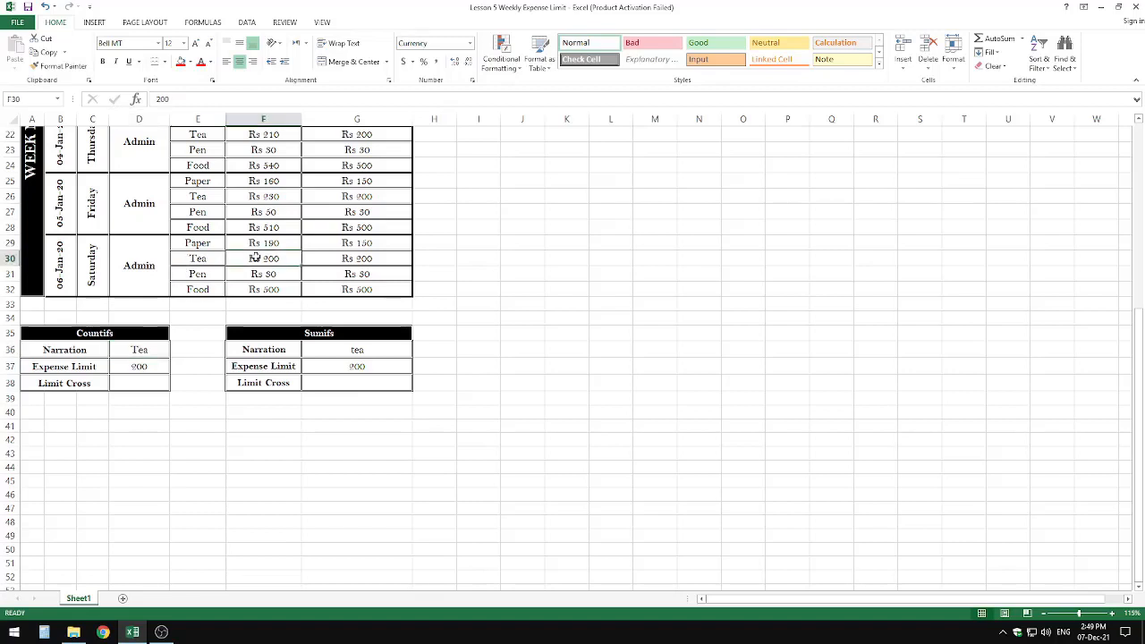
{"action": "left_click", "coordinate": [206, 260]}
{"action": "left_click", "coordinate": [152, 351]}
{"action": "left_click", "coordinate": [145, 368]}
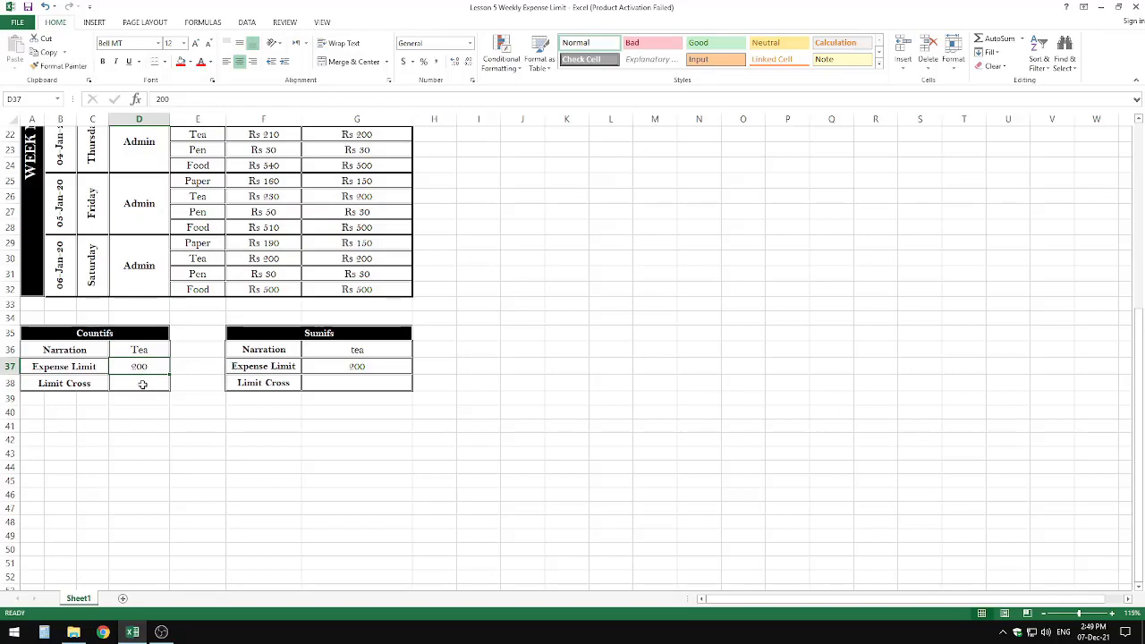
Begin a COUNTIFS formula in cell D38 with the Narration range E9:E32 and cell D36 as its criterion
{"action": "left_click", "coordinate": [142, 384]}
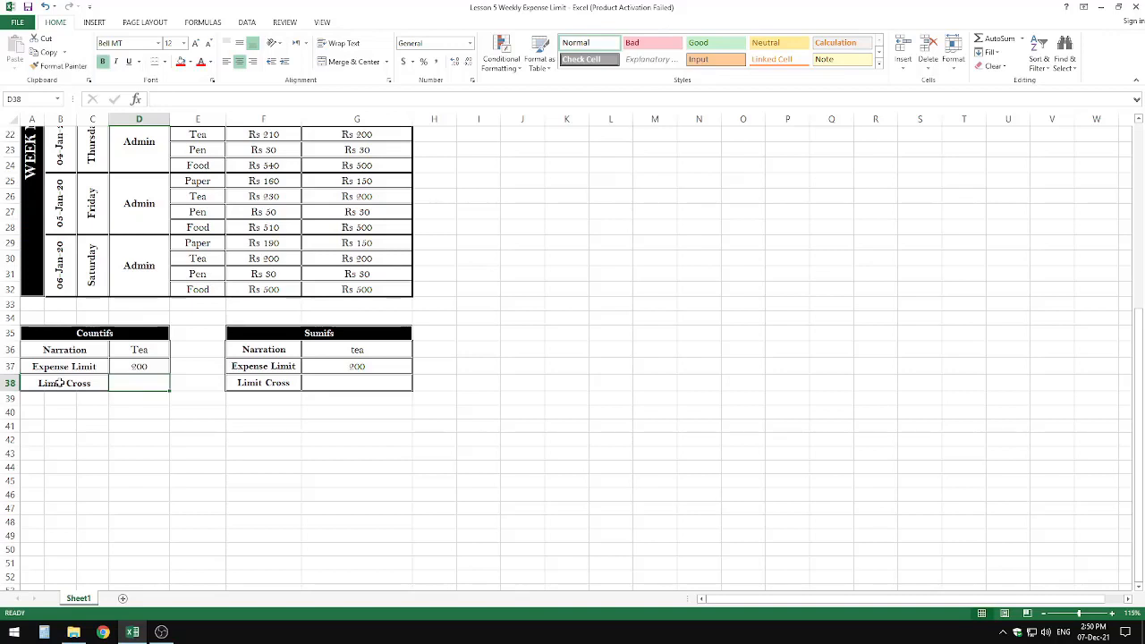
{"action": "type", "text": "=countigf"}
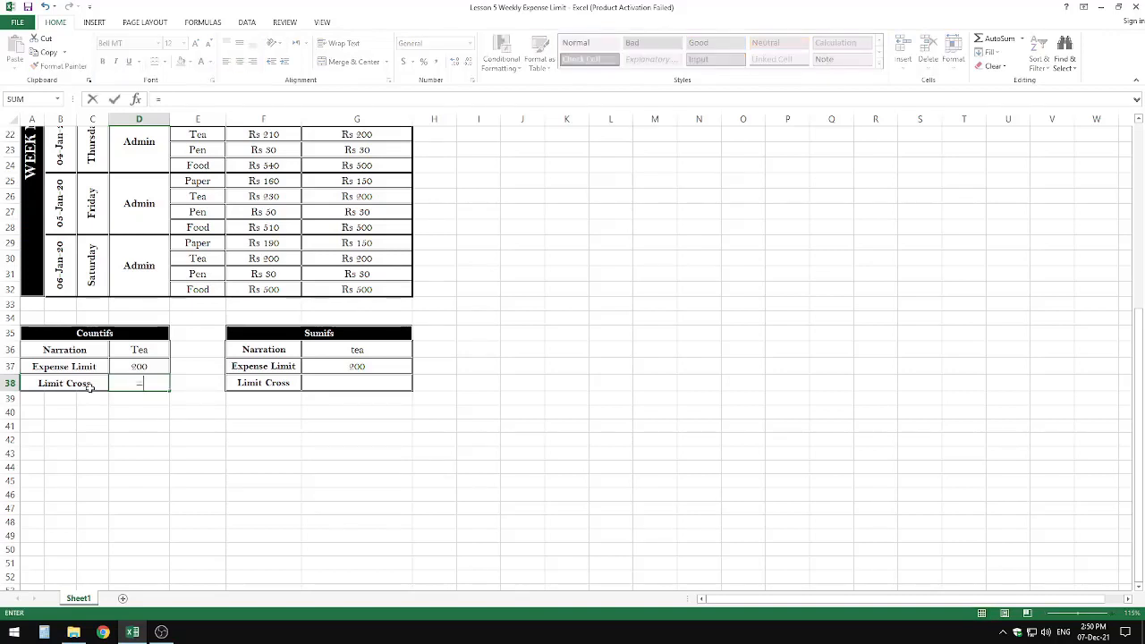
{"action": "key", "text": "BackSpace"}
{"action": "key", "text": "BackSpace"}
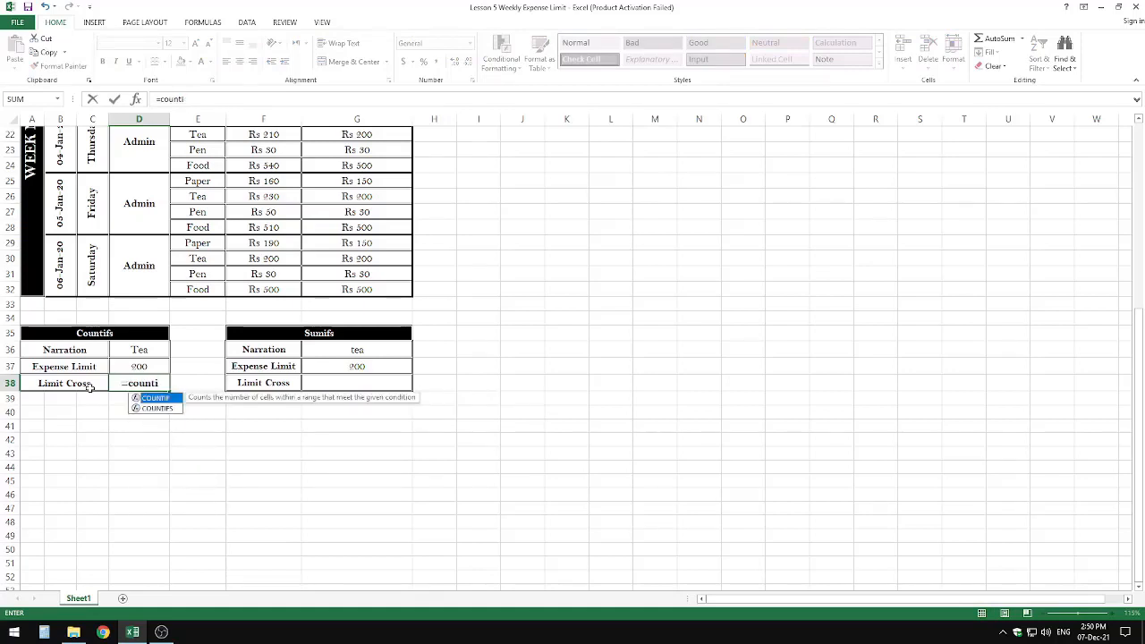
{"action": "type", "text": "fs"}
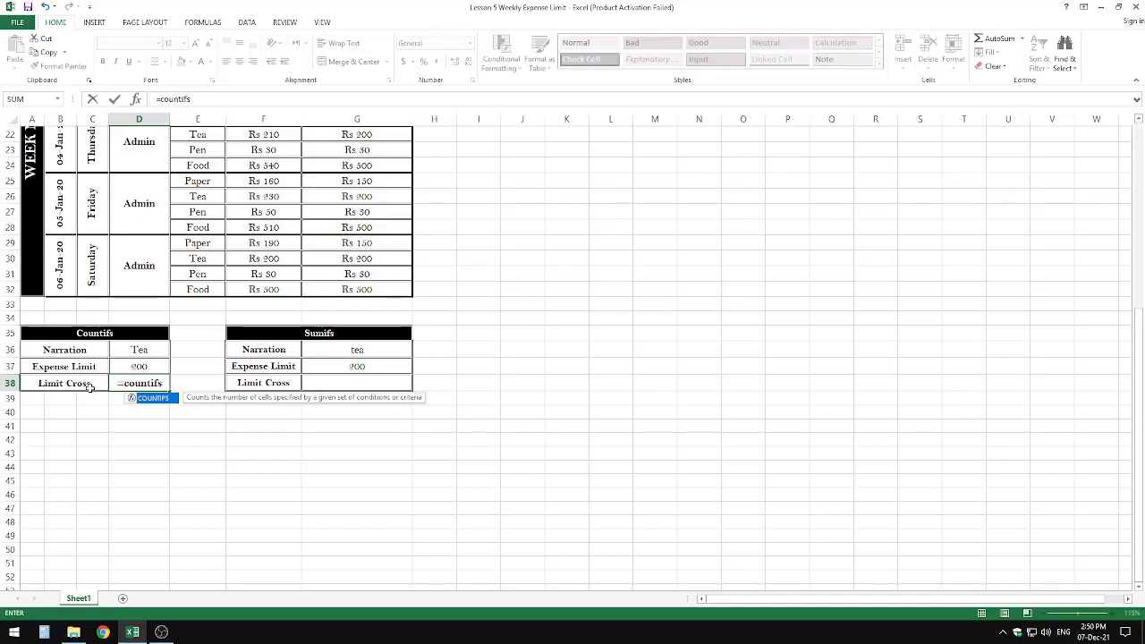
{"action": "type", "text": "("}
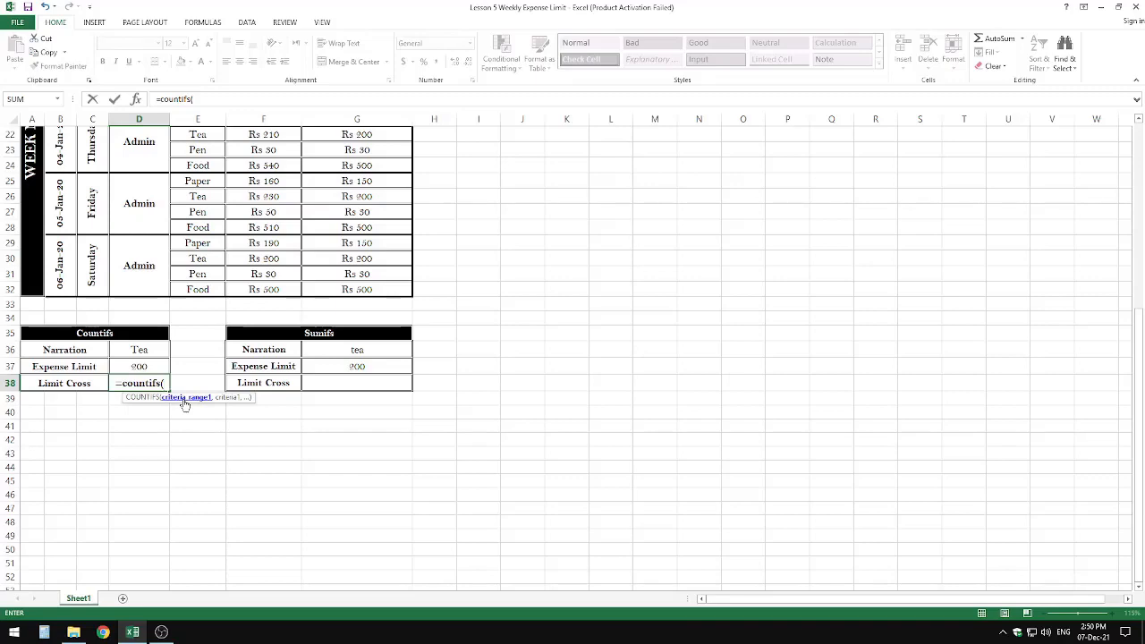
{"action": "scroll", "coordinate": [220, 281], "scroll_direction": "up", "scroll_amount": 7}
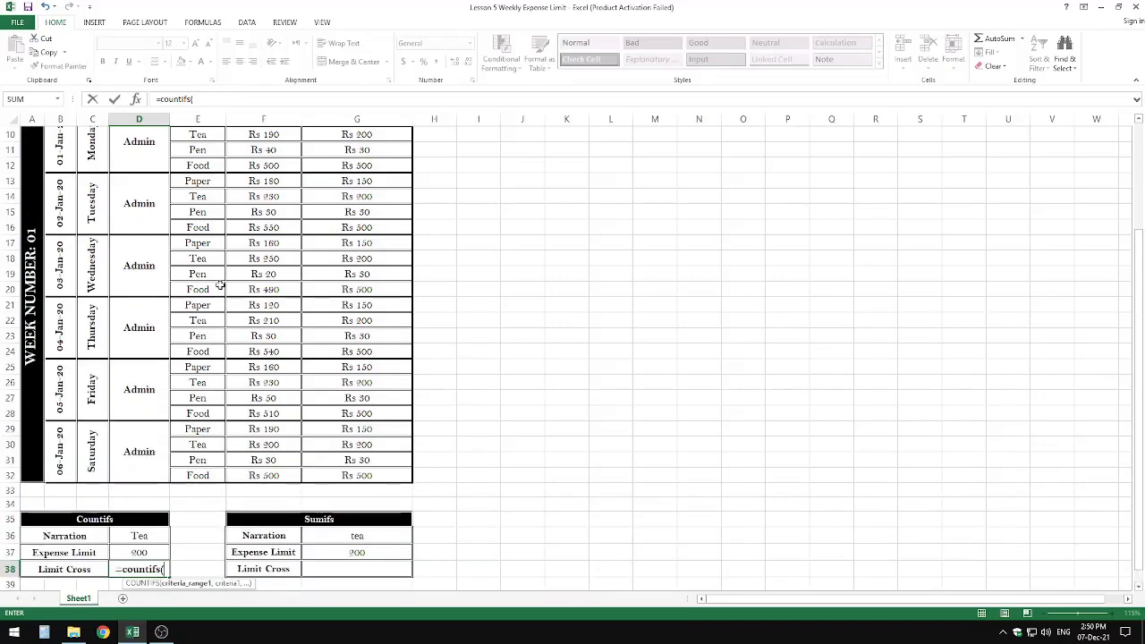
{"action": "left_click_drag", "start_coordinate": [193, 244], "coordinate": [202, 557]}
{"action": "scroll", "coordinate": [199, 537], "scroll_direction": "down", "scroll_amount": 3}
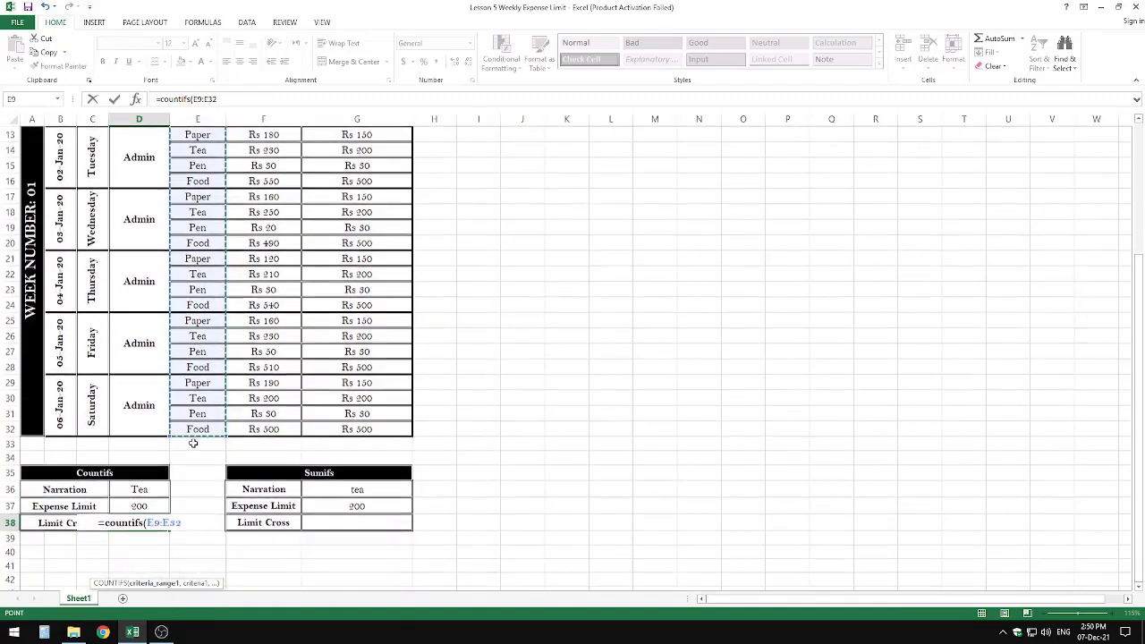
{"action": "type", "text": ","}
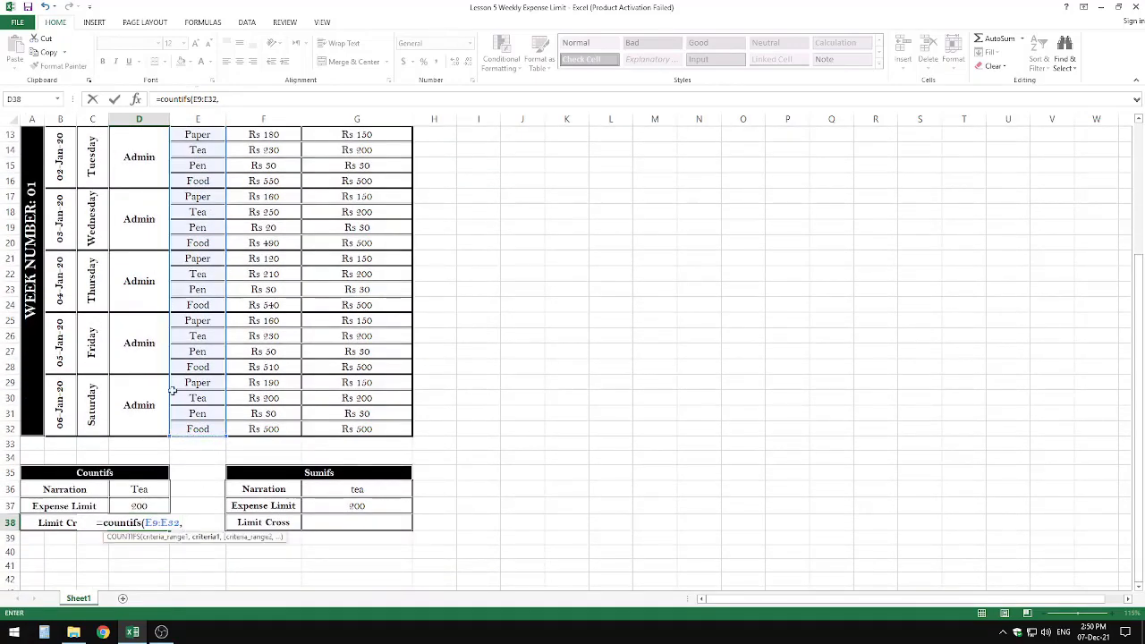
{"action": "left_click", "coordinate": [144, 491]}
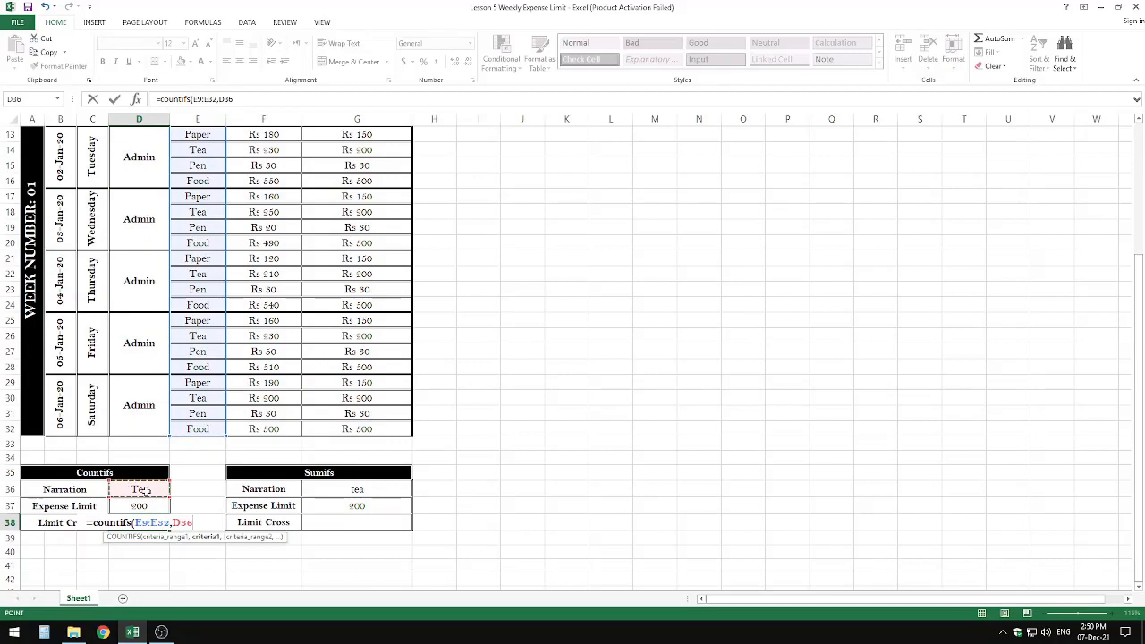
{"action": "type", "text": ","}
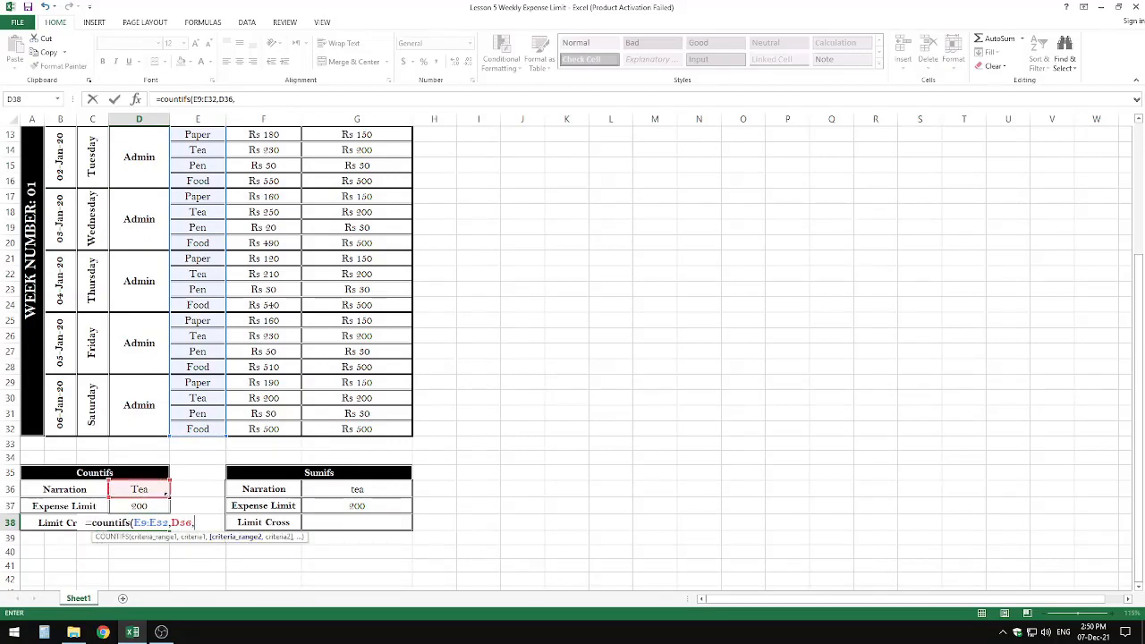
Add the Expense range F9:F32 with the criterion ">"&D37 to the COUNTIFS formula in D38 and complete it
{"action": "scroll", "coordinate": [212, 324], "scroll_direction": "up", "scroll_amount": 4}
{"action": "left_click_drag", "start_coordinate": [251, 245], "coordinate": [253, 560]}
{"action": "type", "text": ","}
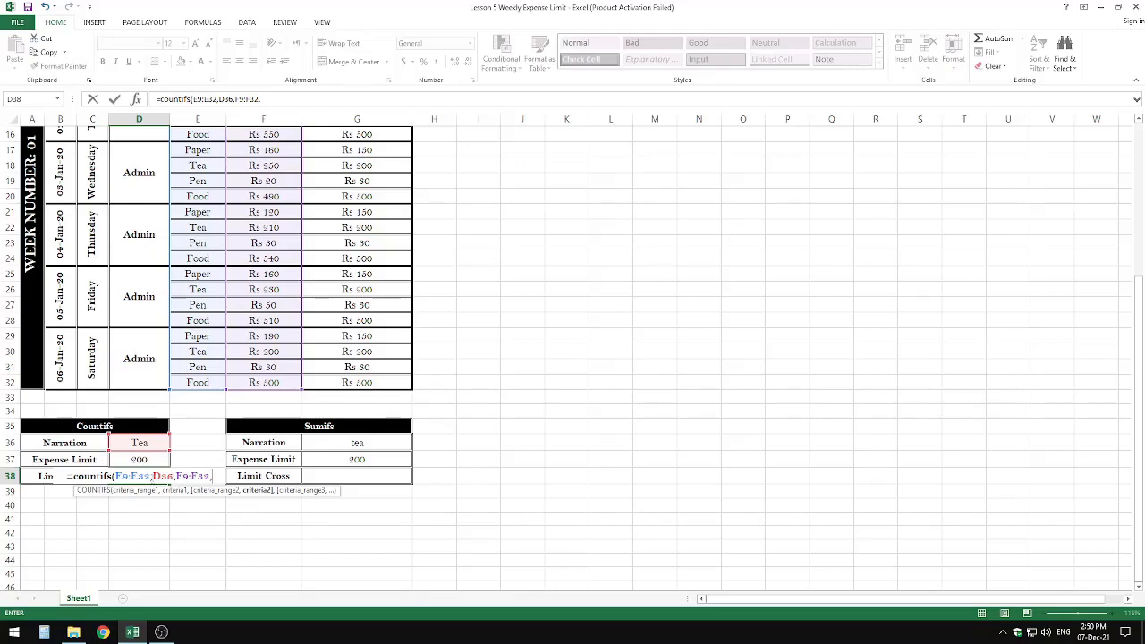
{"action": "type", "text": "\""}
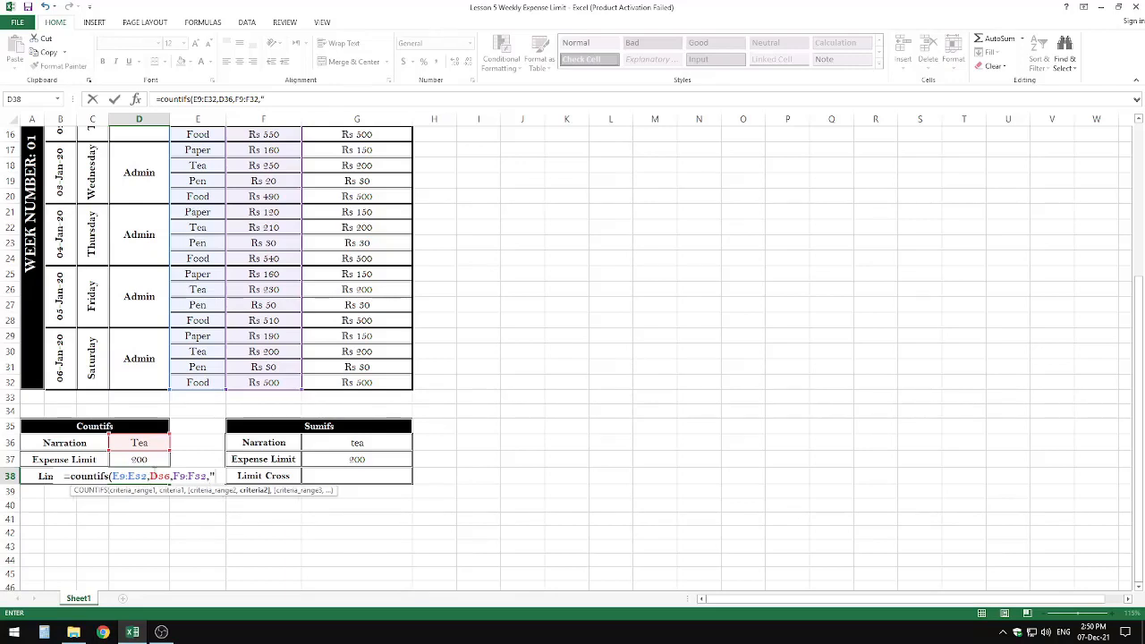
{"action": "type", "text": ">\""}
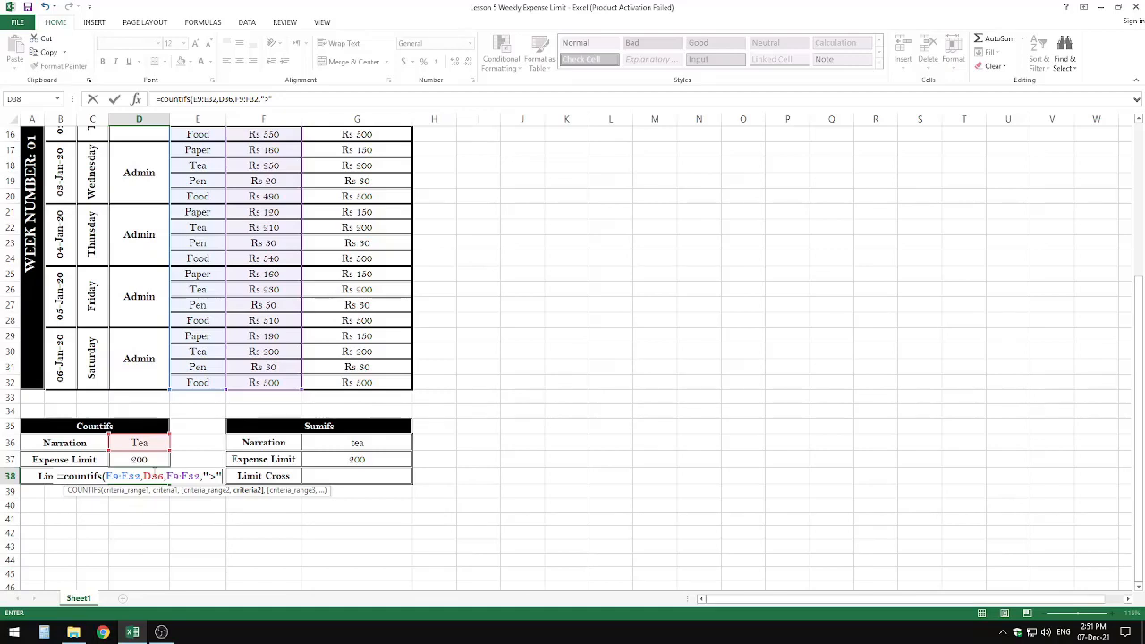
{"action": "type", "text": "&"}
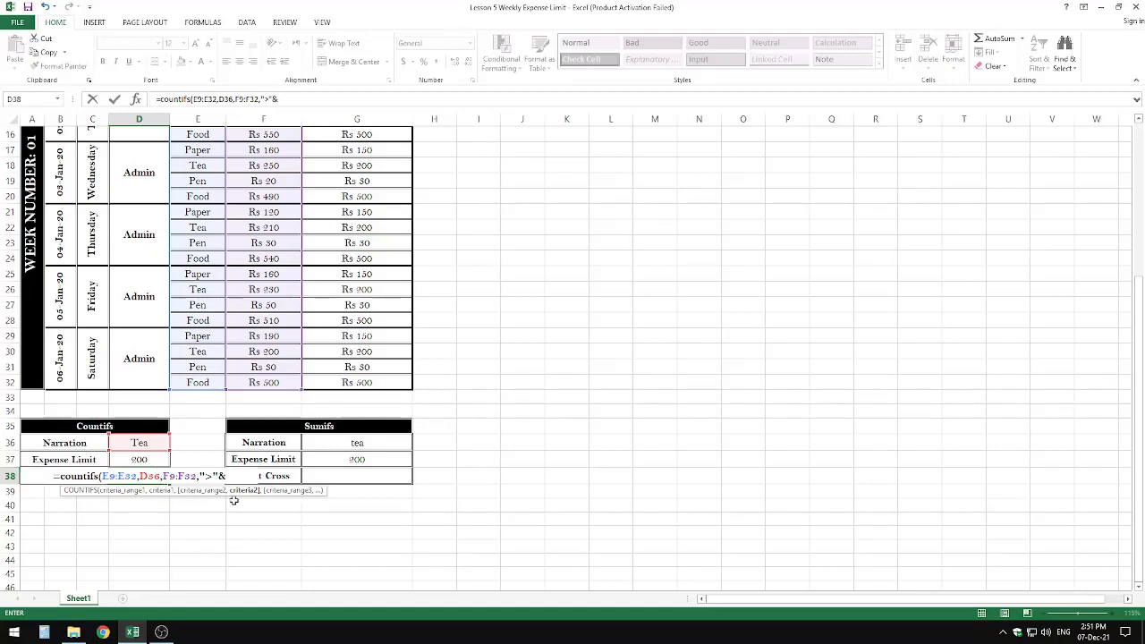
{"action": "left_click", "coordinate": [149, 463]}
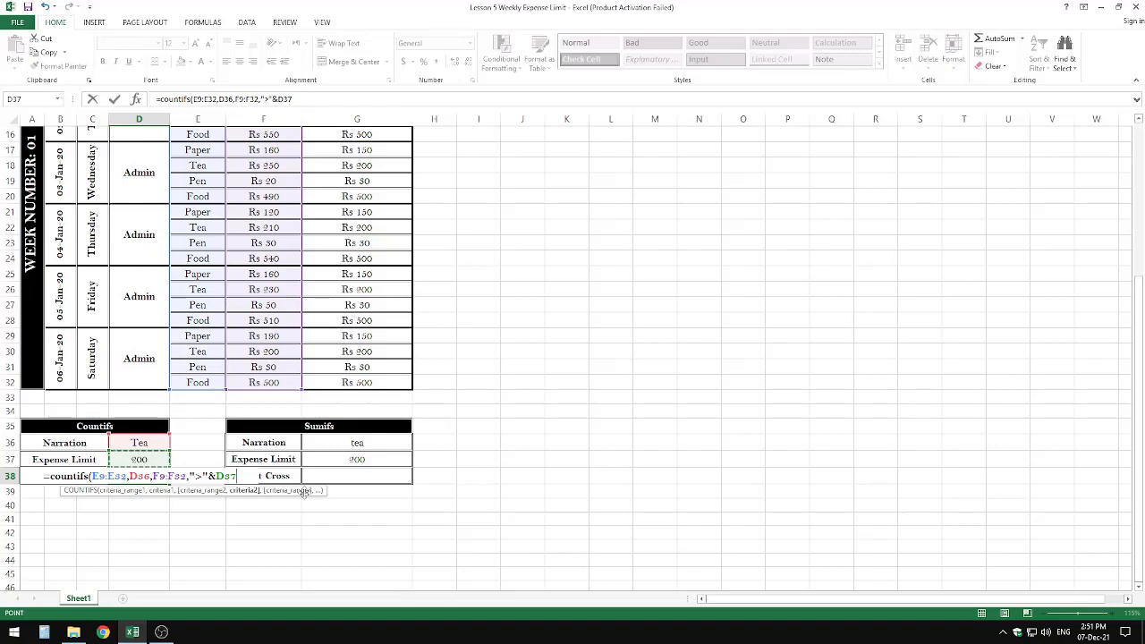
{"action": "type", "text": ")"}
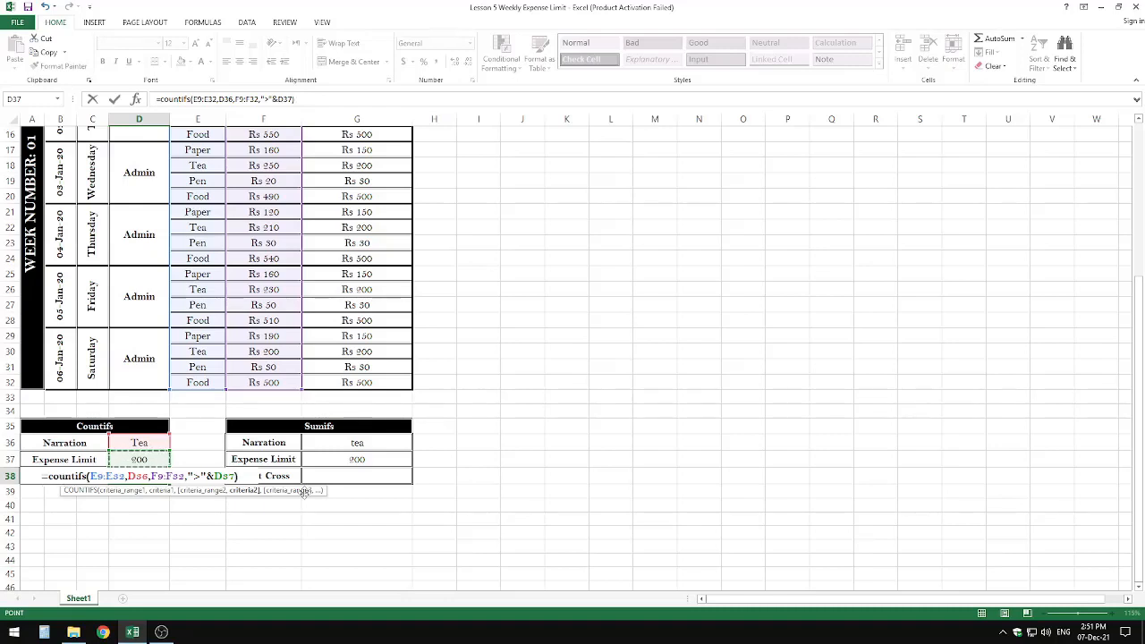
{"action": "key", "text": "ctrl+Return"}
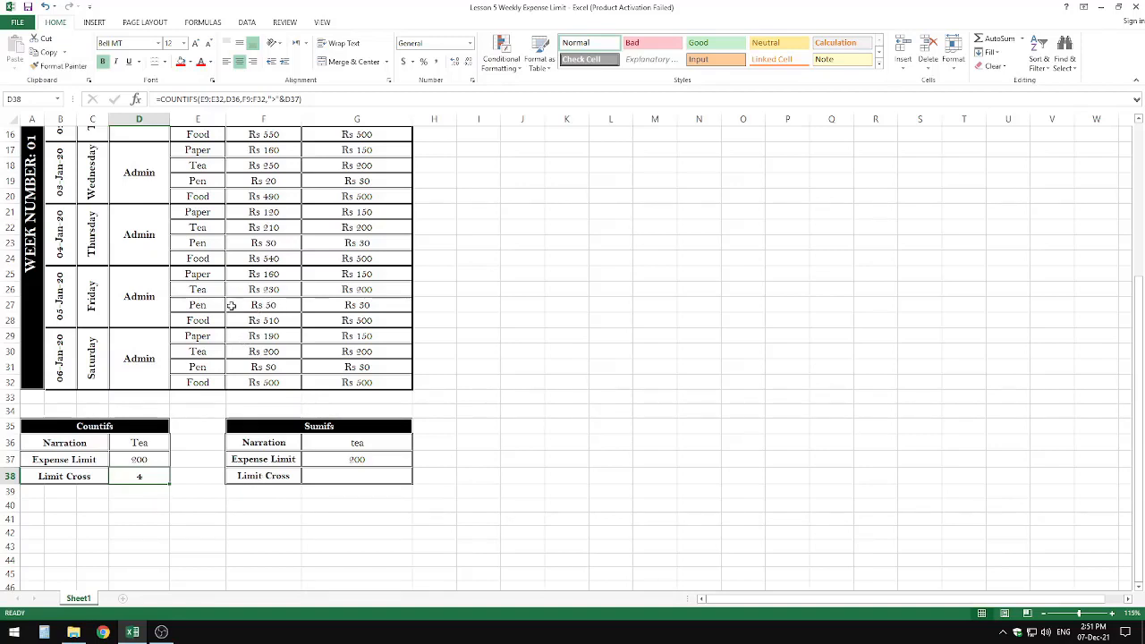
Fill the tea expense cells above the 200 limit, F26, F22, F18 and F14, with blue
{"action": "left_click", "coordinate": [254, 289]}
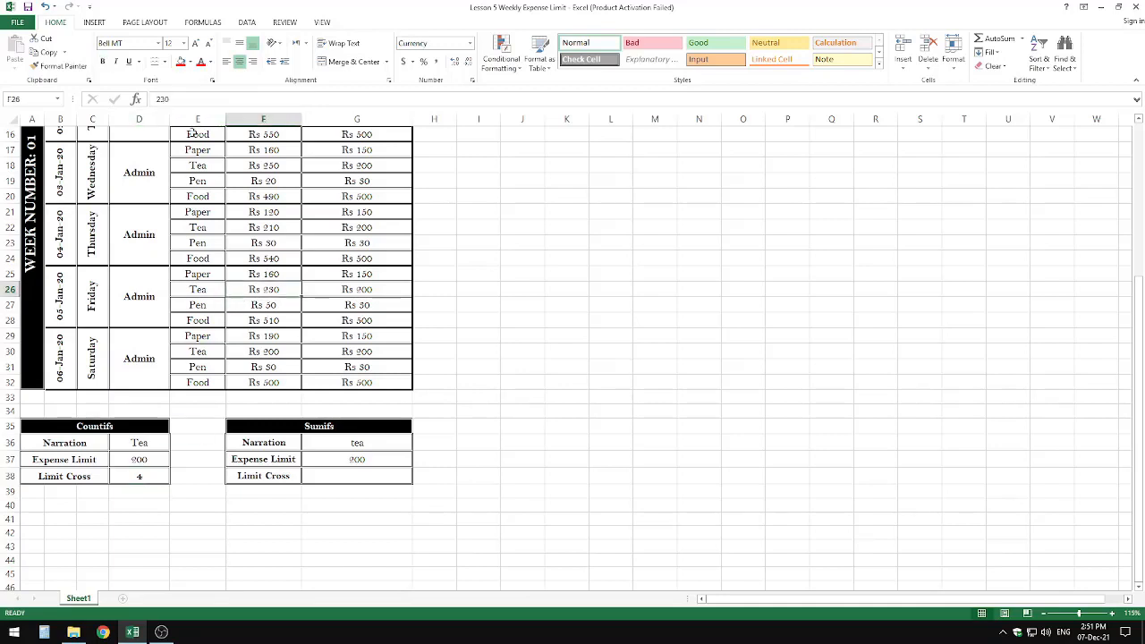
{"action": "left_click", "coordinate": [189, 62]}
{"action": "left_click", "coordinate": [227, 79]}
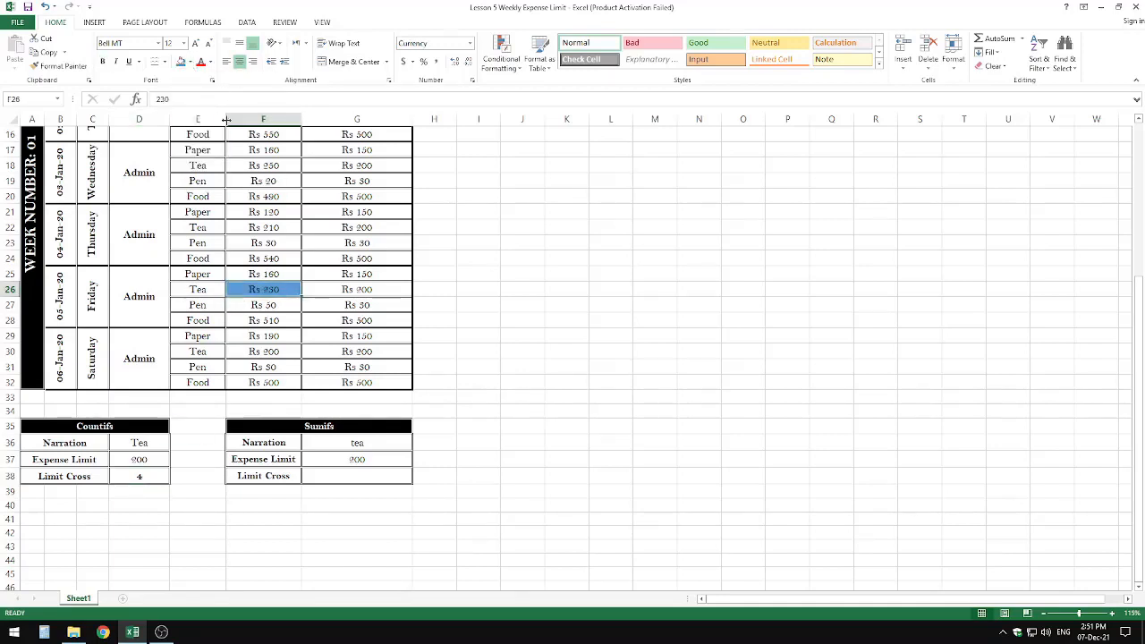
{"action": "left_click", "coordinate": [259, 229]}
{"action": "left_click", "coordinate": [181, 61]}
{"action": "scroll", "coordinate": [245, 249], "scroll_direction": "up", "scroll_amount": 1}
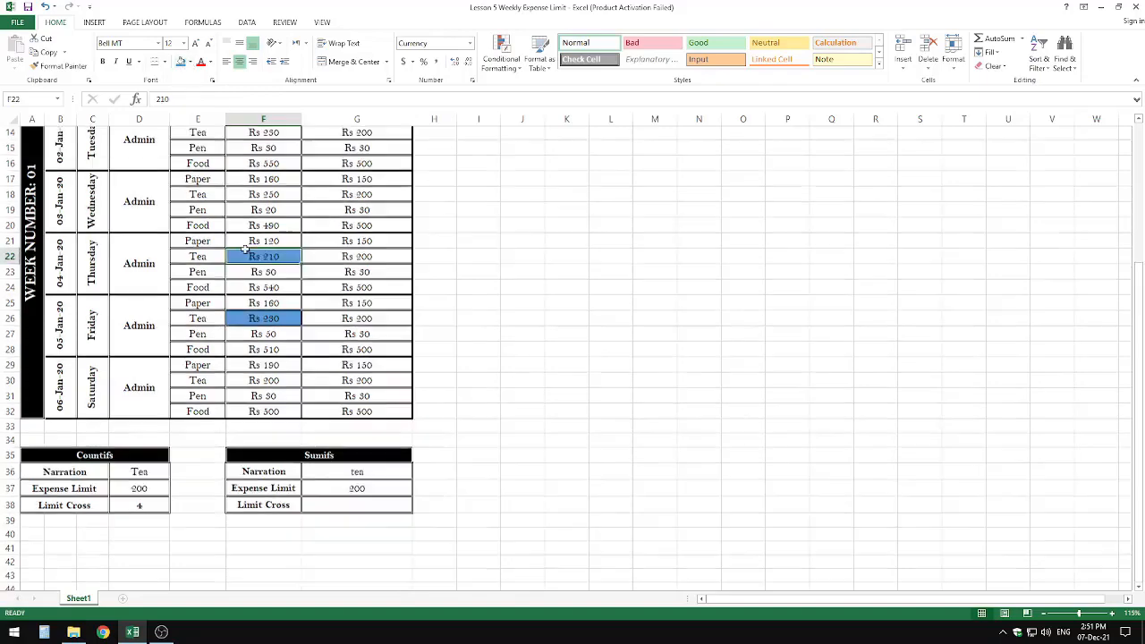
{"action": "scroll", "coordinate": [245, 249], "scroll_direction": "up", "scroll_amount": 1}
{"action": "left_click", "coordinate": [251, 212]}
{"action": "left_click", "coordinate": [182, 62]}
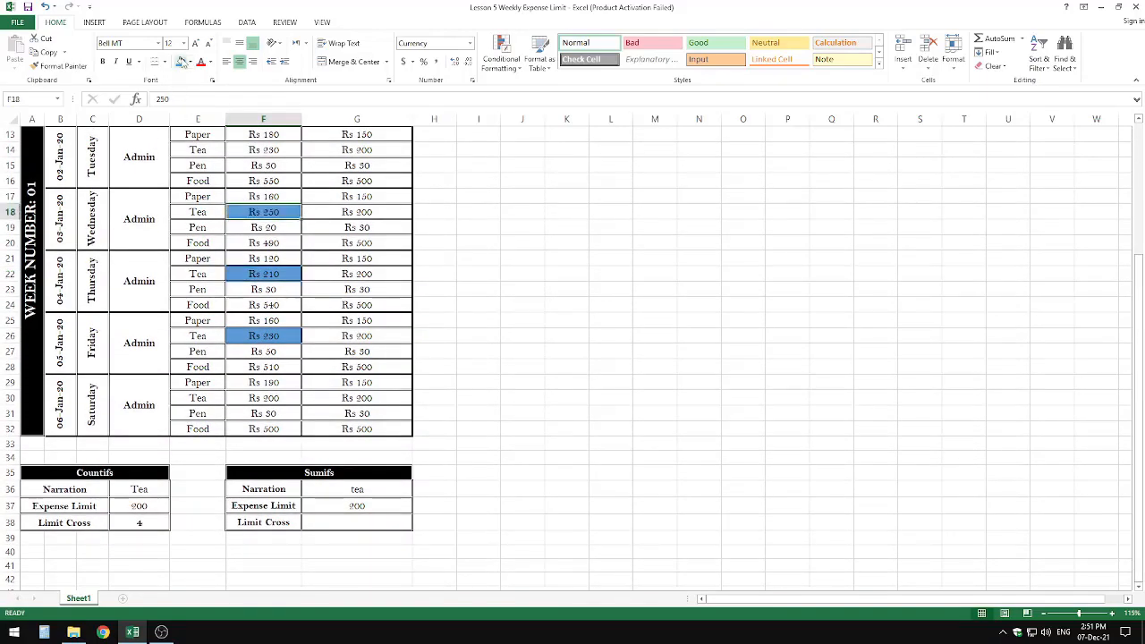
{"action": "scroll", "coordinate": [224, 211], "scroll_direction": "up", "scroll_amount": 3}
{"action": "left_click", "coordinate": [256, 198]}
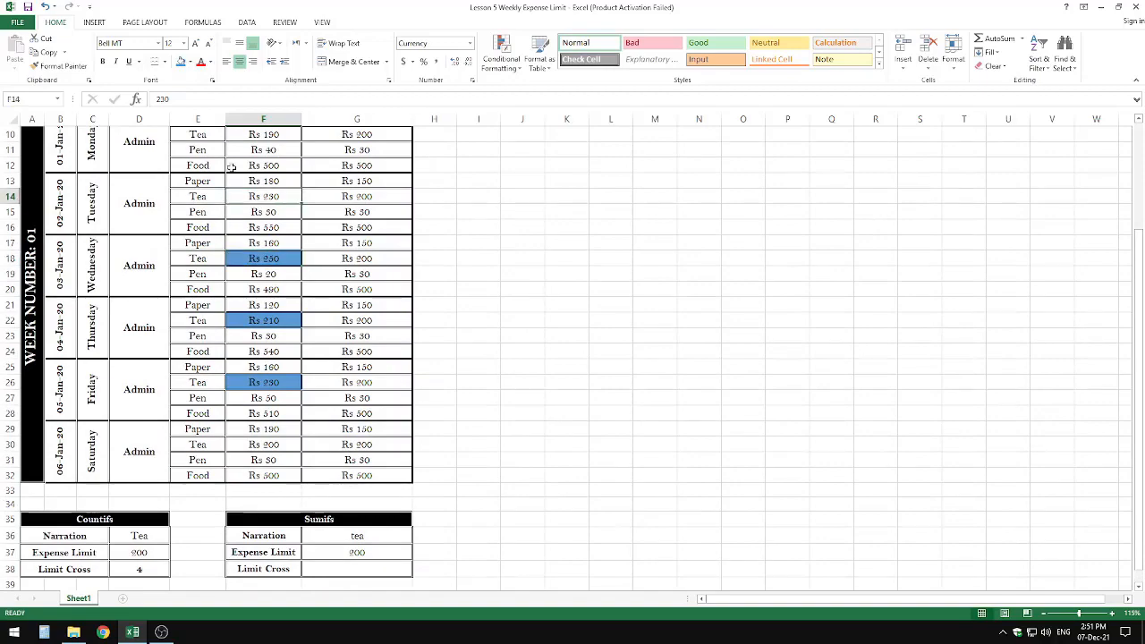
{"action": "left_click", "coordinate": [181, 62]}
{"action": "scroll", "coordinate": [242, 246], "scroll_direction": "up", "scroll_amount": 2}
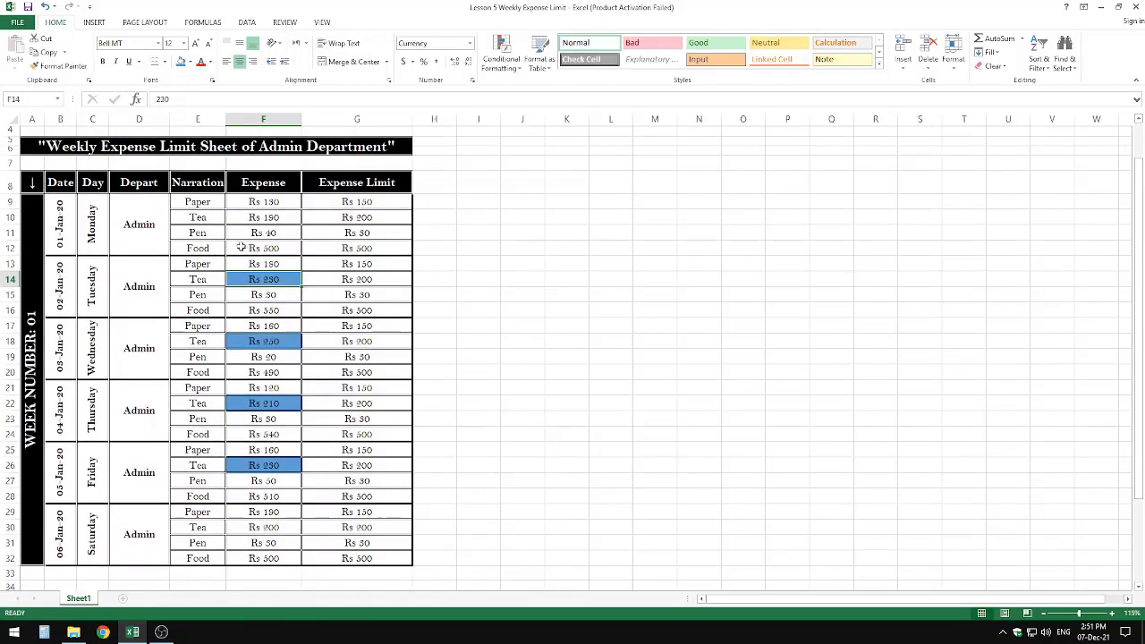
Check the highlighted tea expenses against the Limit Cross count in the Countifs block
{"action": "left_click", "coordinate": [254, 220]}
{"action": "scroll", "coordinate": [273, 288], "scroll_direction": "down", "scroll_amount": 2}
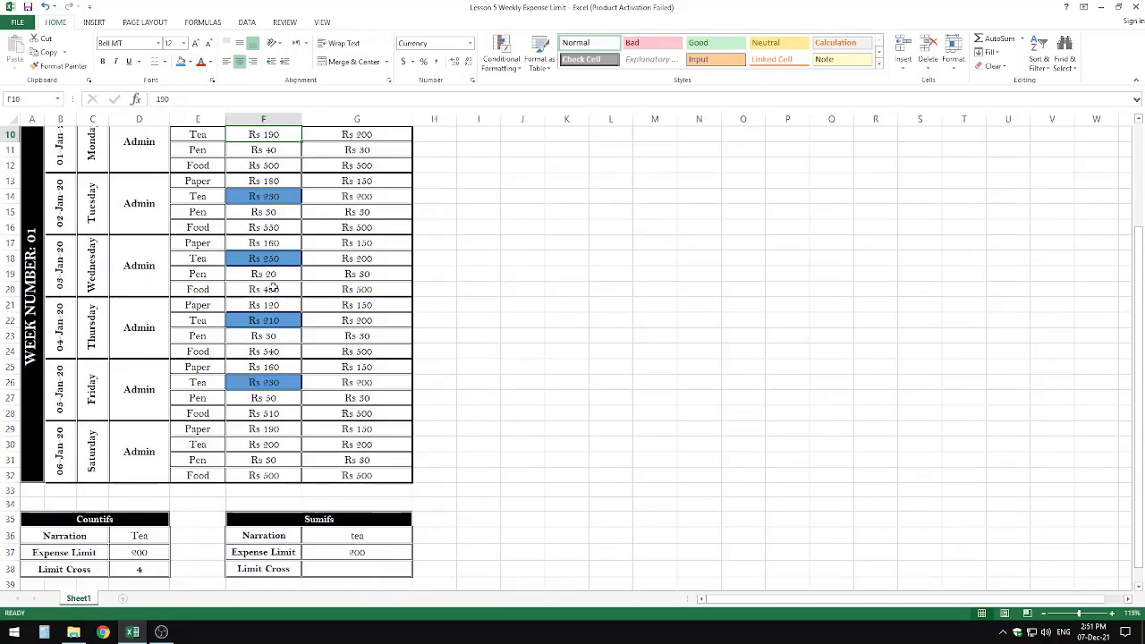
{"action": "left_click", "coordinate": [264, 320]}
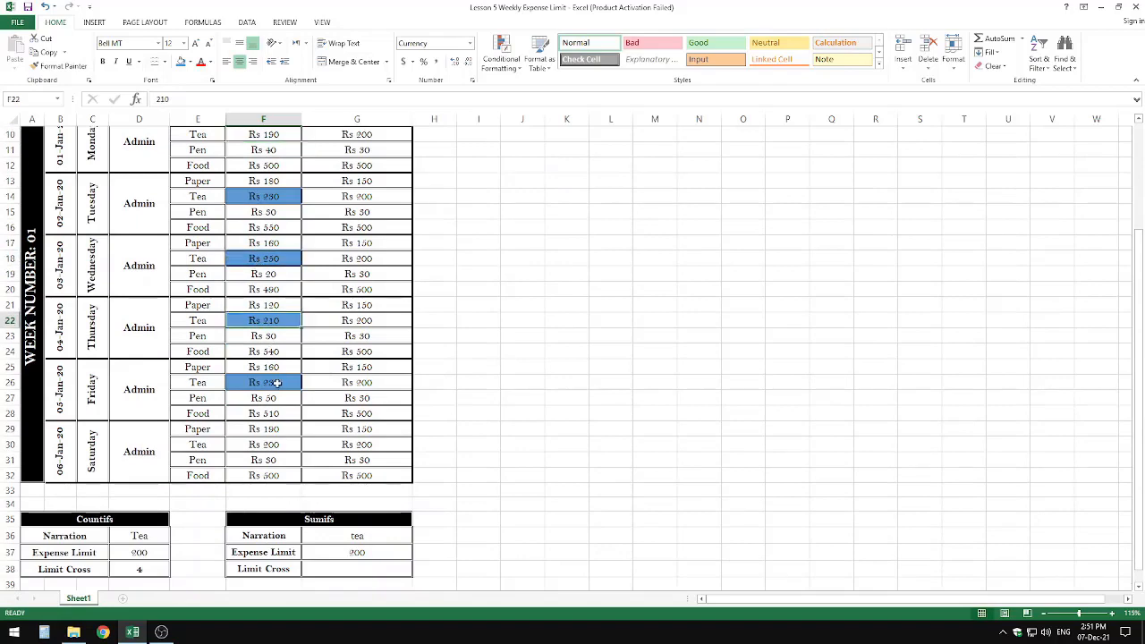
{"action": "left_click", "coordinate": [276, 382]}
{"action": "scroll", "coordinate": [152, 549], "scroll_direction": "down", "scroll_amount": 3}
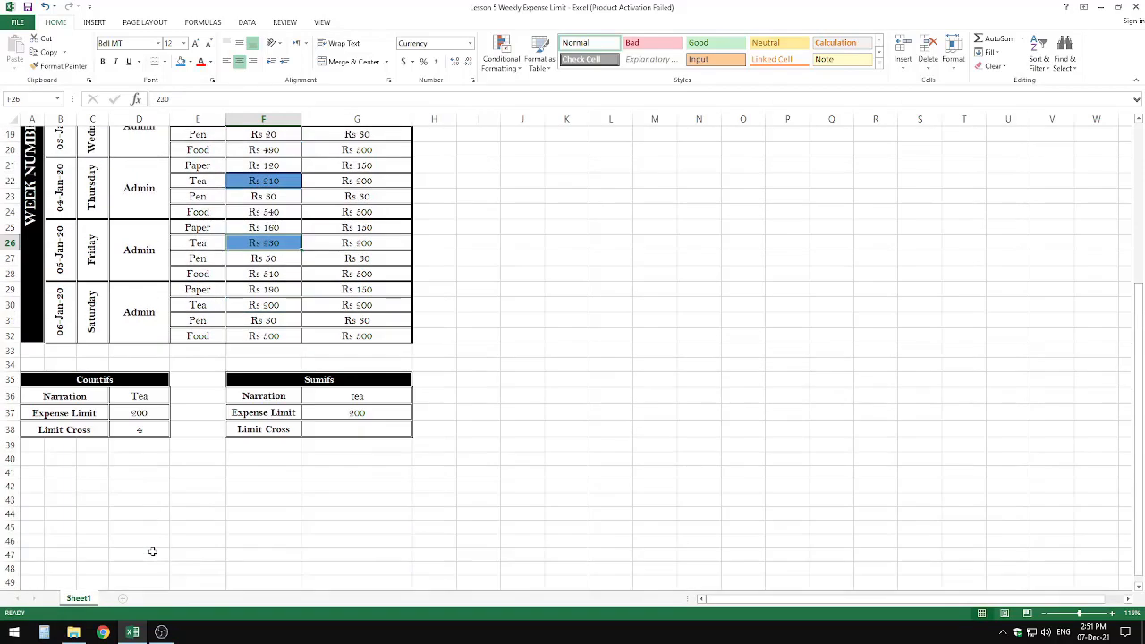
{"action": "left_click", "coordinate": [144, 430]}
Begin a SUMIFS formula in cell G38 with the Expense range F9:F32 as its sum range
{"action": "left_click", "coordinate": [318, 428]}
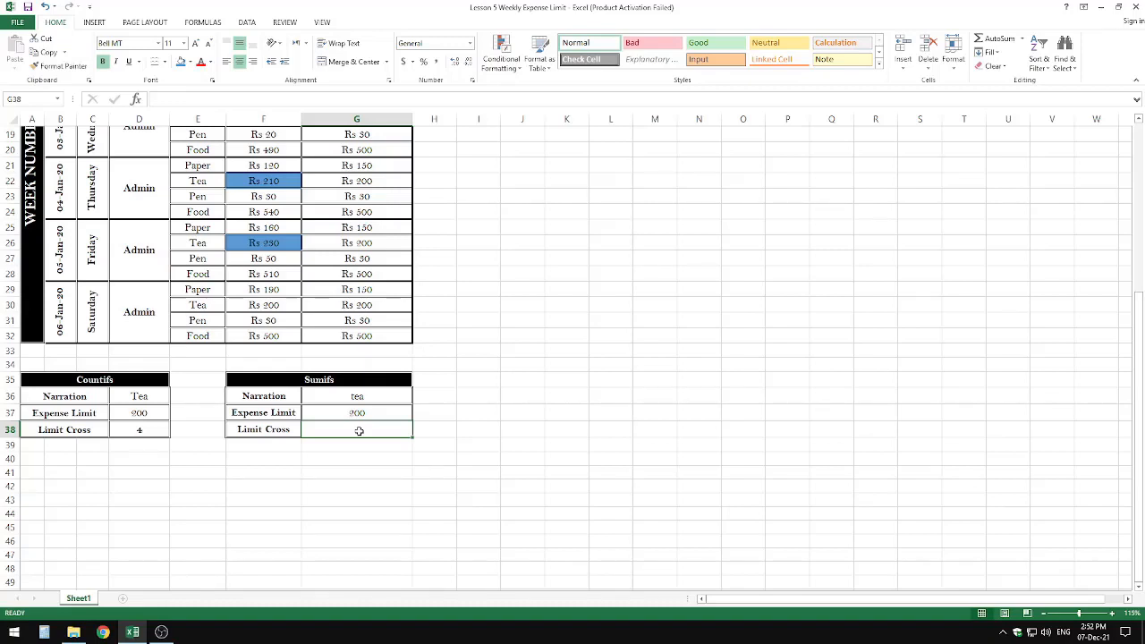
{"action": "scroll", "coordinate": [266, 288], "scroll_direction": "up", "scroll_amount": 2}
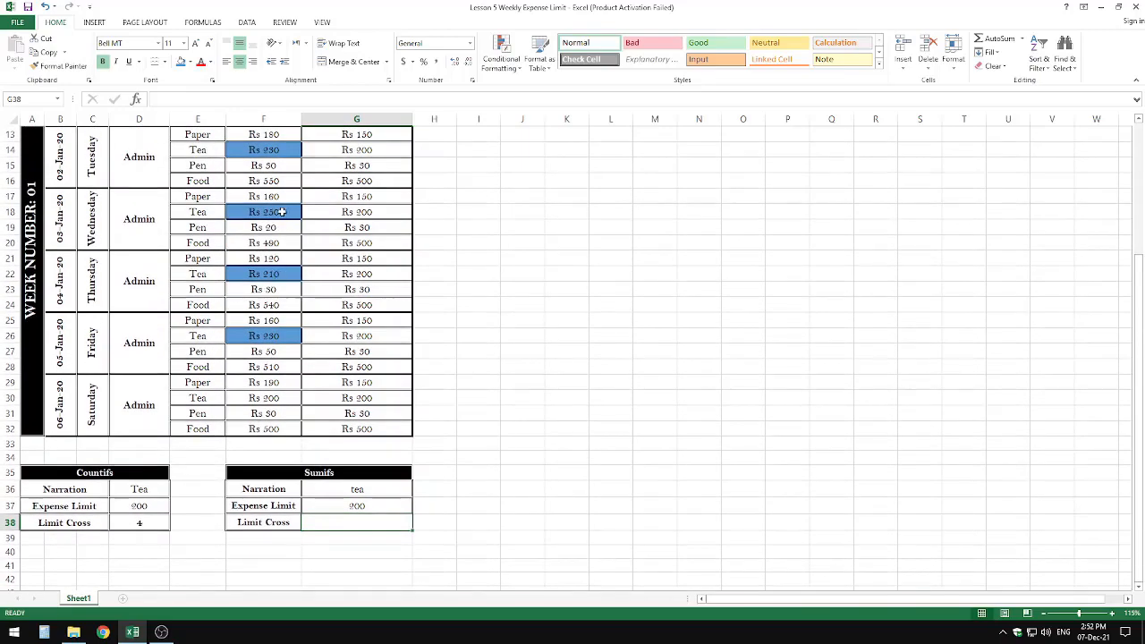
{"action": "scroll", "coordinate": [281, 211], "scroll_direction": "up", "scroll_amount": 1}
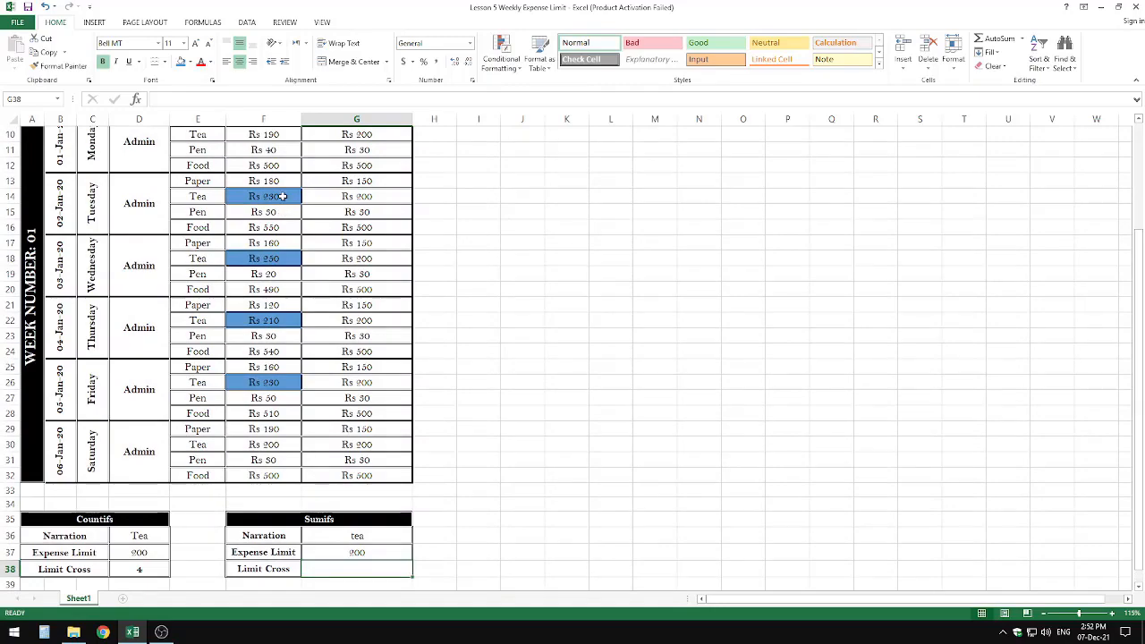
{"action": "scroll", "coordinate": [281, 203], "scroll_direction": "up", "scroll_amount": 2}
{"action": "scroll", "coordinate": [282, 202], "scroll_direction": "down", "scroll_amount": 3}
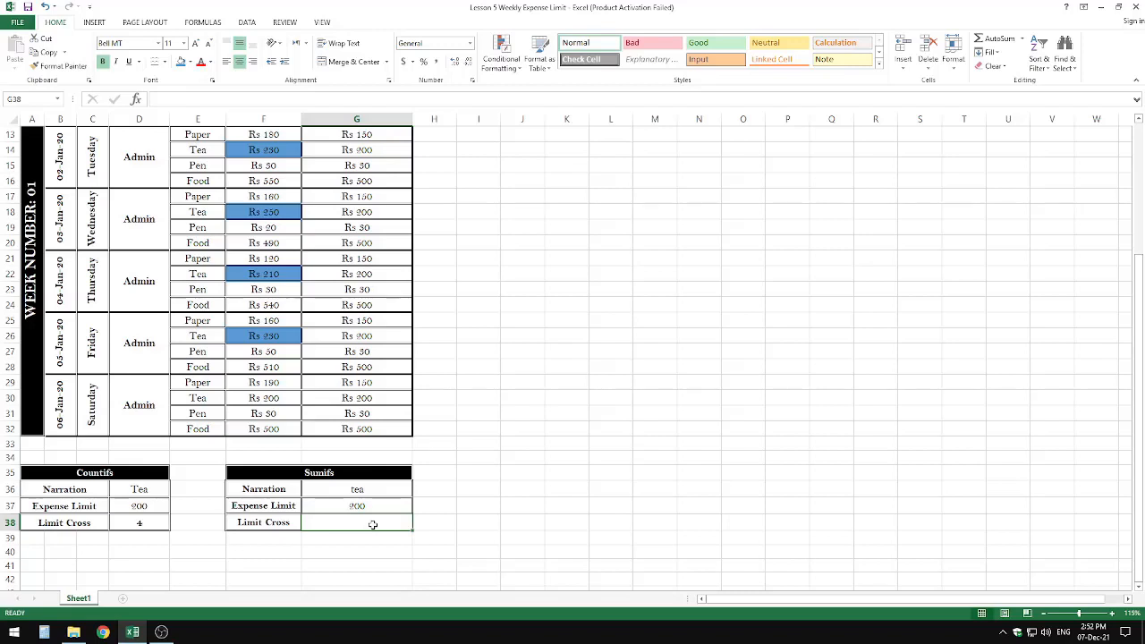
{"action": "type", "text": "="}
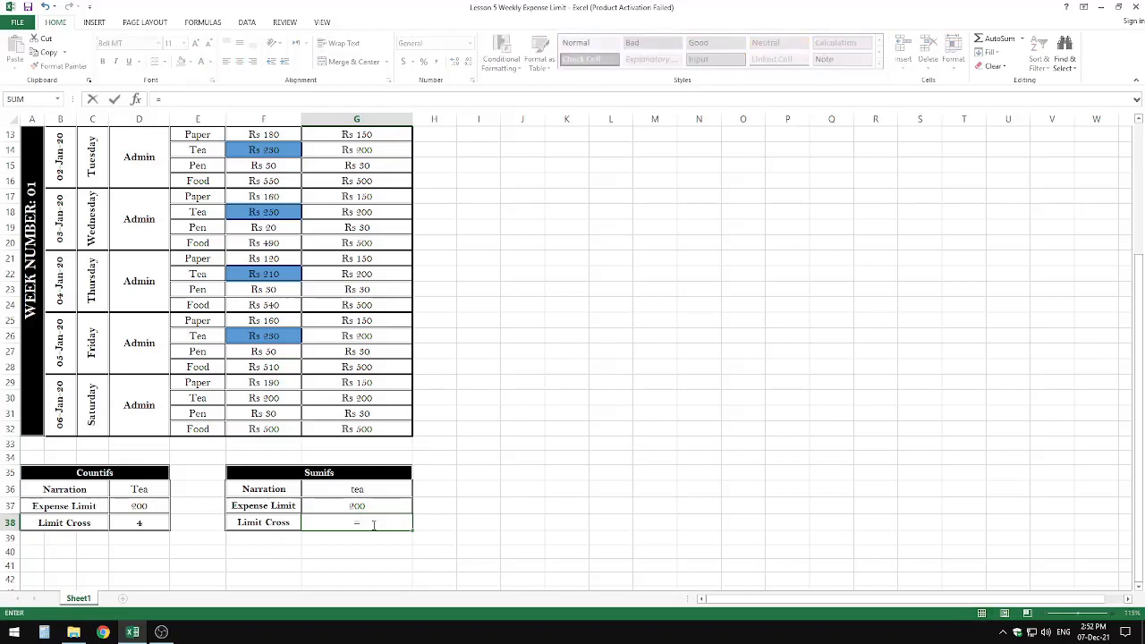
{"action": "type", "text": "sumif"}
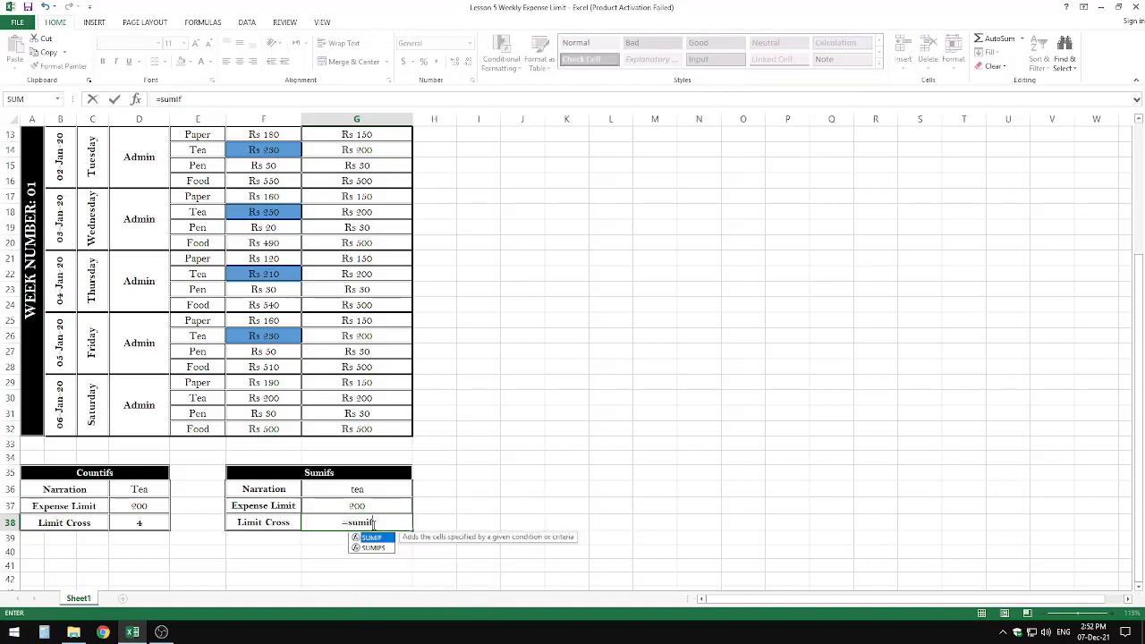
{"action": "type", "text": "s("}
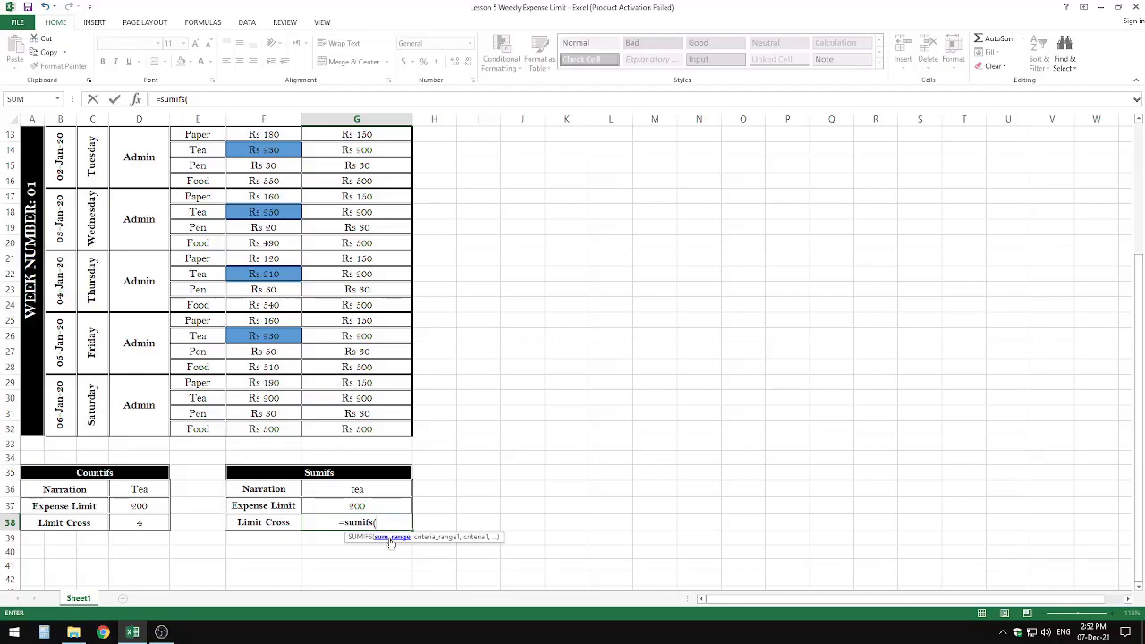
{"action": "left_click_drag", "start_coordinate": [263, 430], "coordinate": [265, 172]}
{"action": "scroll", "coordinate": [264, 430], "scroll_direction": "down", "scroll_amount": 3}
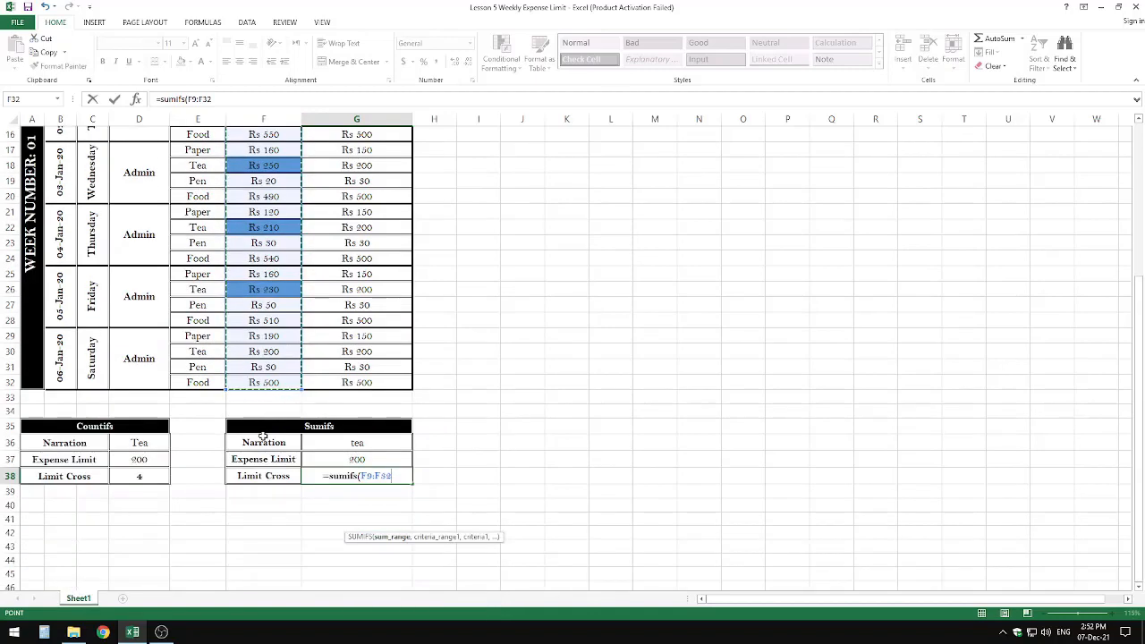
{"action": "type", "text": ","}
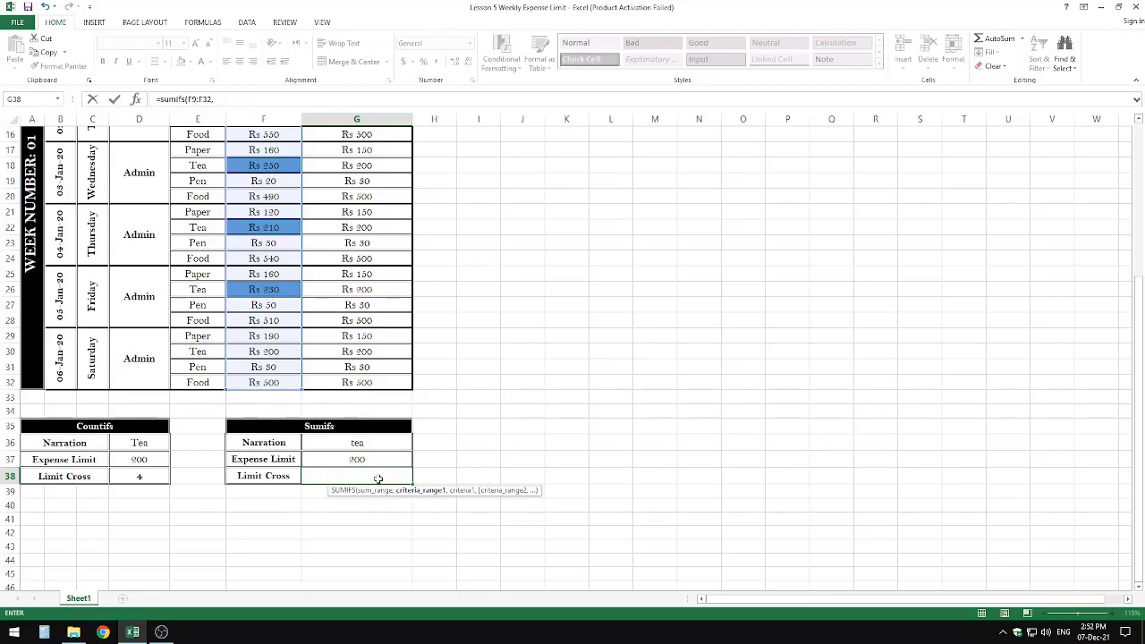
Add the Narration range E9:E32 with cell G36 as its criterion to the SUMIFS formula in G38
{"action": "scroll", "coordinate": [421, 496], "scroll_direction": "up", "scroll_amount": 4}
{"action": "left_click_drag", "start_coordinate": [198, 202], "coordinate": [196, 558]}
{"action": "scroll", "coordinate": [195, 550], "scroll_direction": "down", "scroll_amount": 4}
{"action": "type", "text": ","}
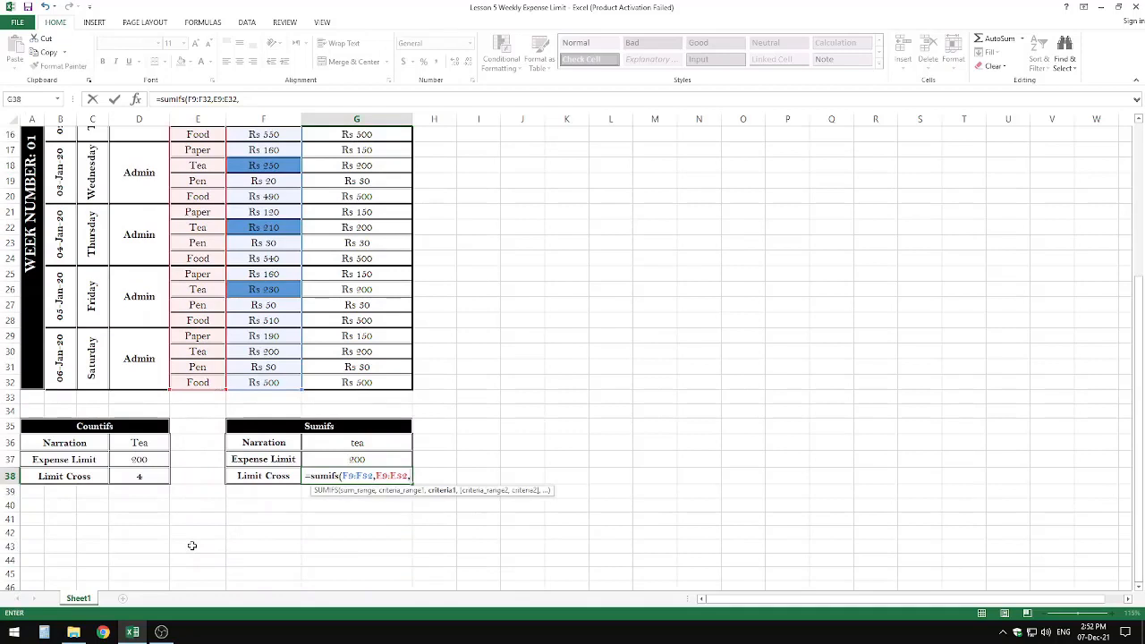
{"action": "left_click", "coordinate": [335, 438]}
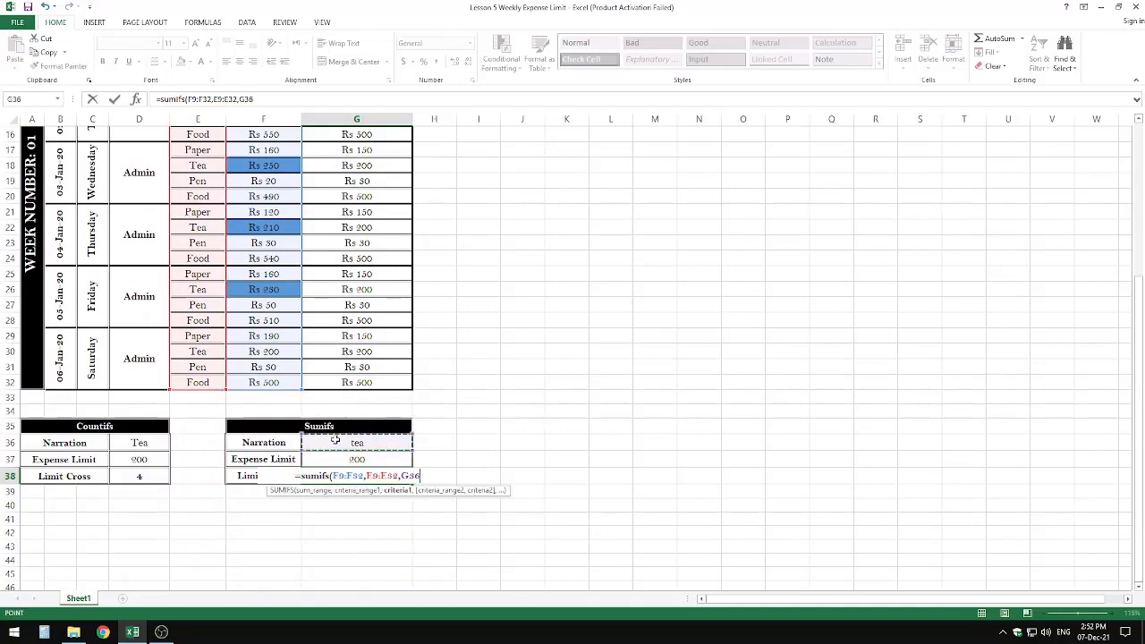
{"action": "type", "text": ","}
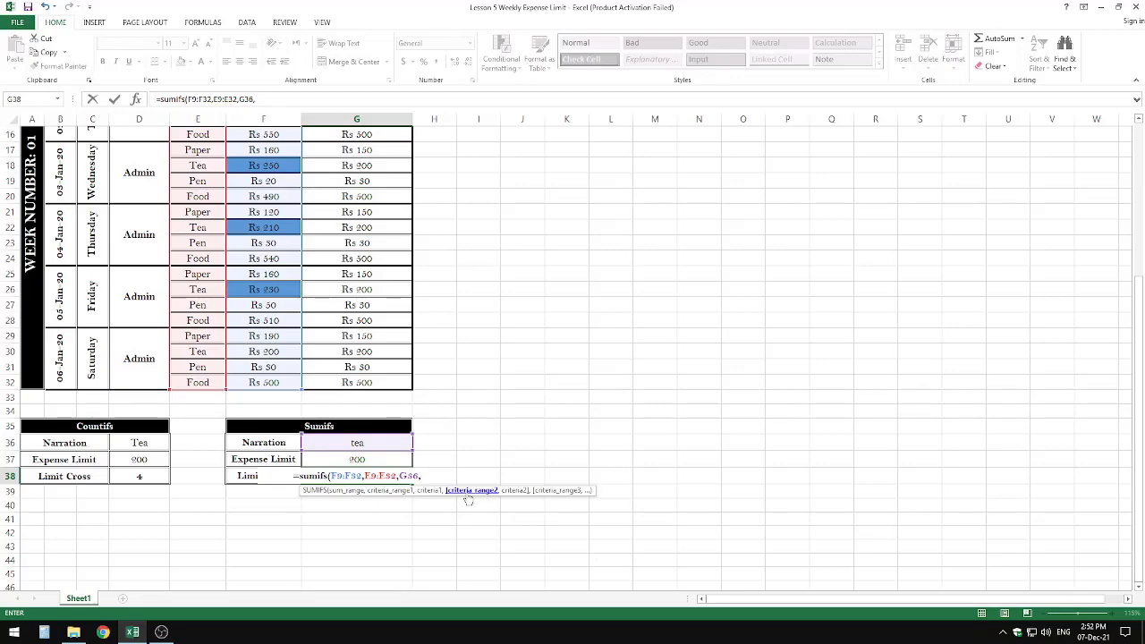
Add the Expense range F9:F32 with the criterion ">"&G37 to the SUMIFS formula in G38 and complete it
{"action": "scroll", "coordinate": [468, 501], "scroll_direction": "up", "scroll_amount": 3}
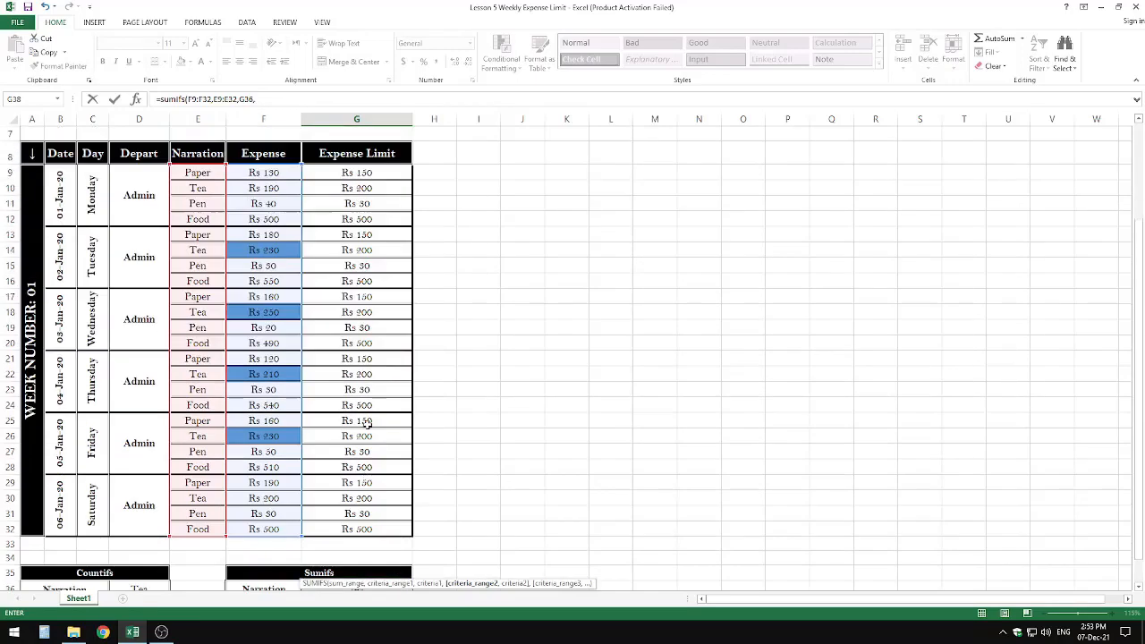
{"action": "left_click_drag", "start_coordinate": [251, 176], "coordinate": [253, 529]}
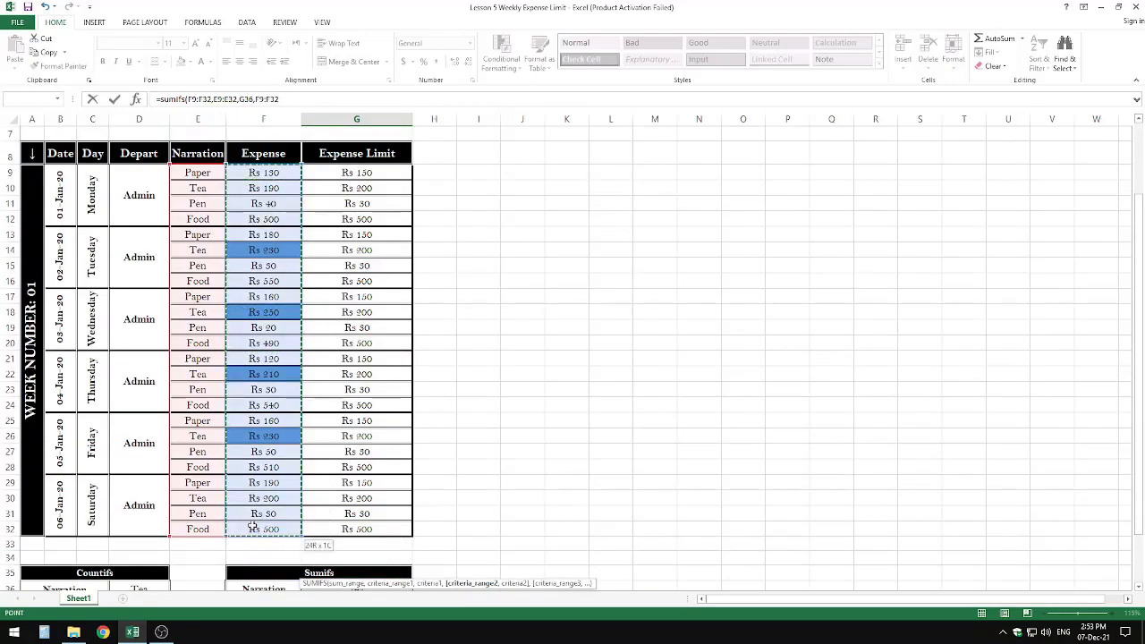
{"action": "scroll", "coordinate": [252, 526], "scroll_direction": "down", "scroll_amount": 4}
{"action": "type", "text": ","}
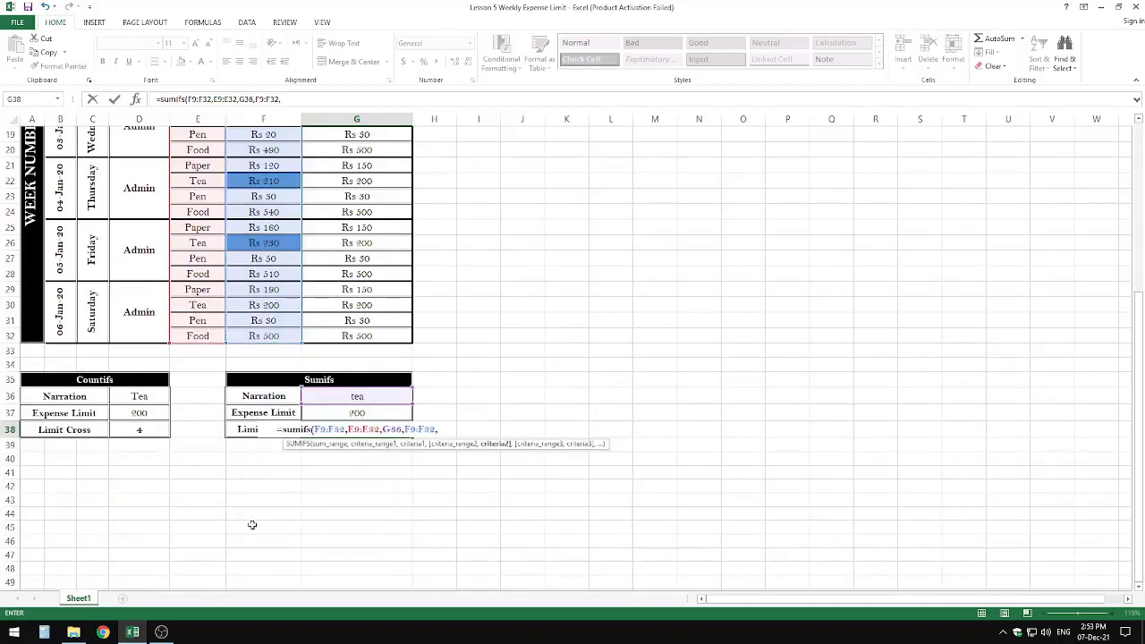
{"action": "type", "text": "\">\""}
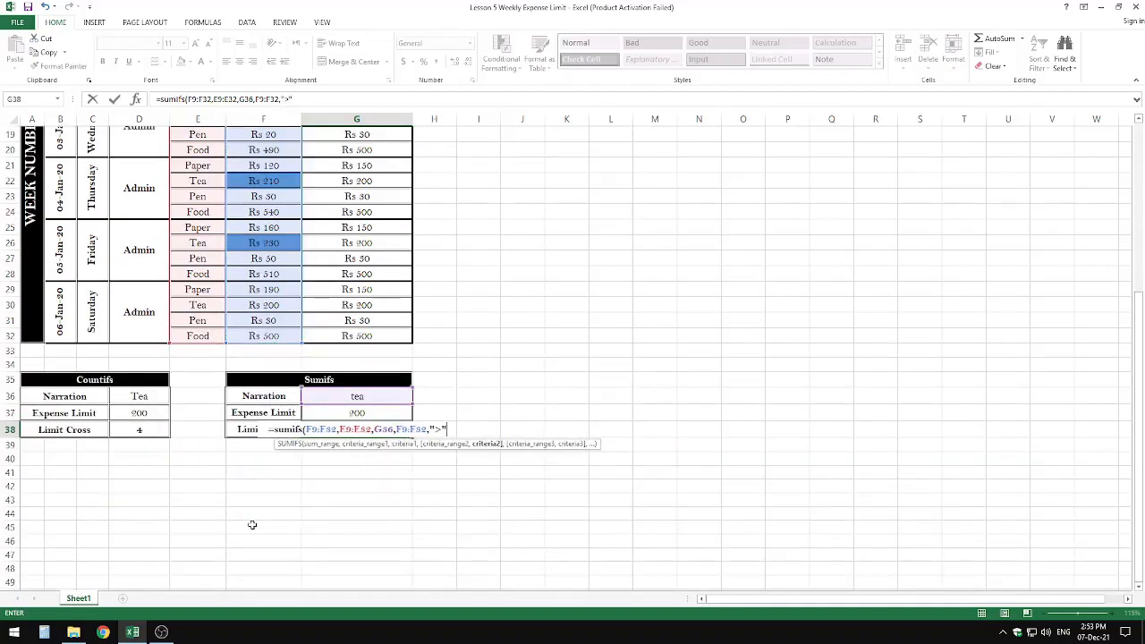
{"action": "type", "text": "&"}
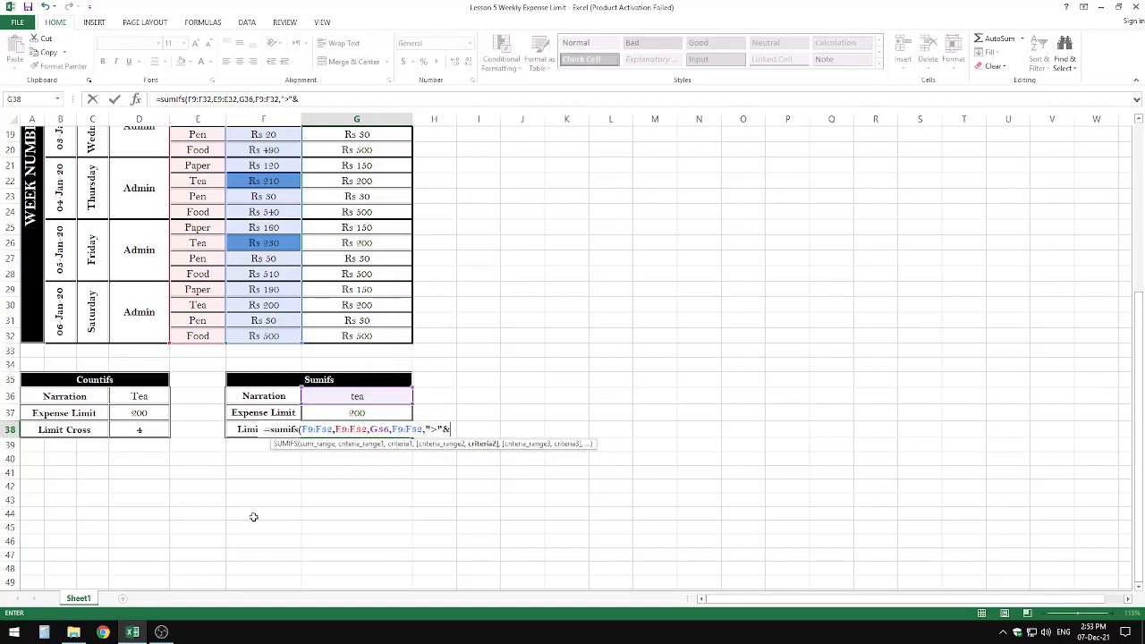
{"action": "left_click", "coordinate": [330, 412]}
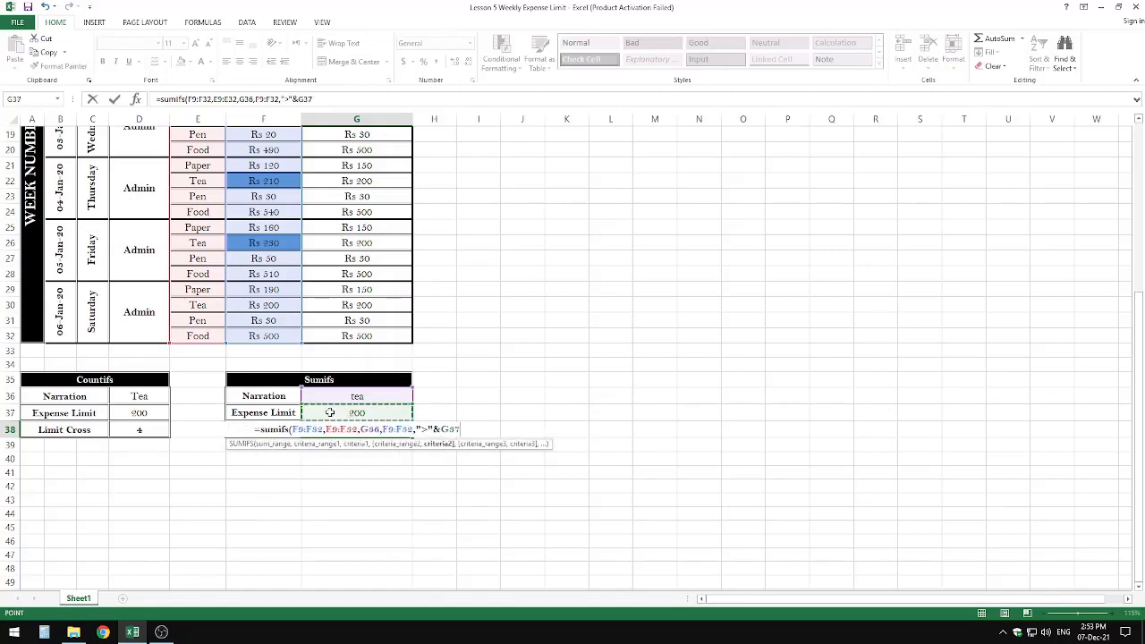
{"action": "type", "text": ")"}
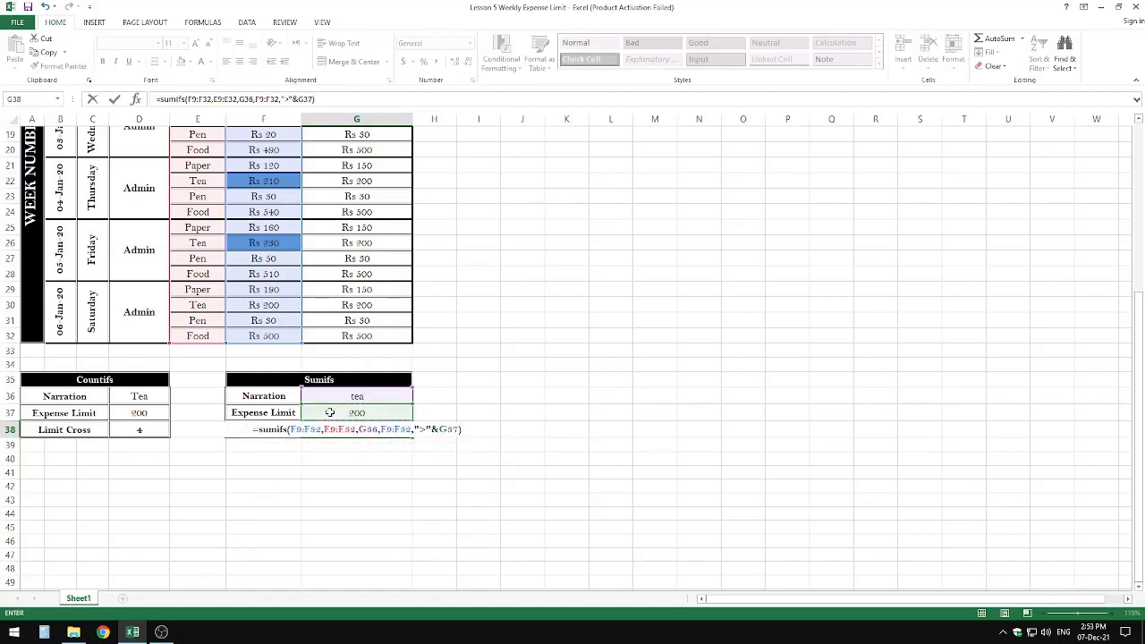
{"action": "key", "text": "Return"}
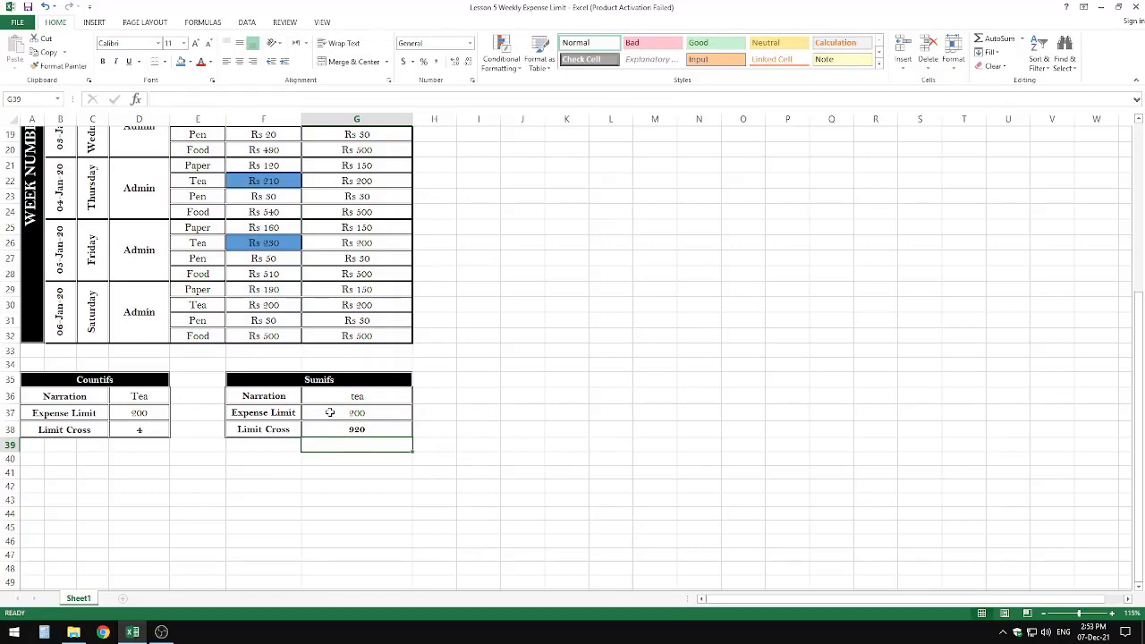
Check the blue tea expenses F26, F22, F18 and F14 against the total in the Sumifs block
{"action": "scroll", "coordinate": [330, 412], "scroll_direction": "up", "scroll_amount": 1}
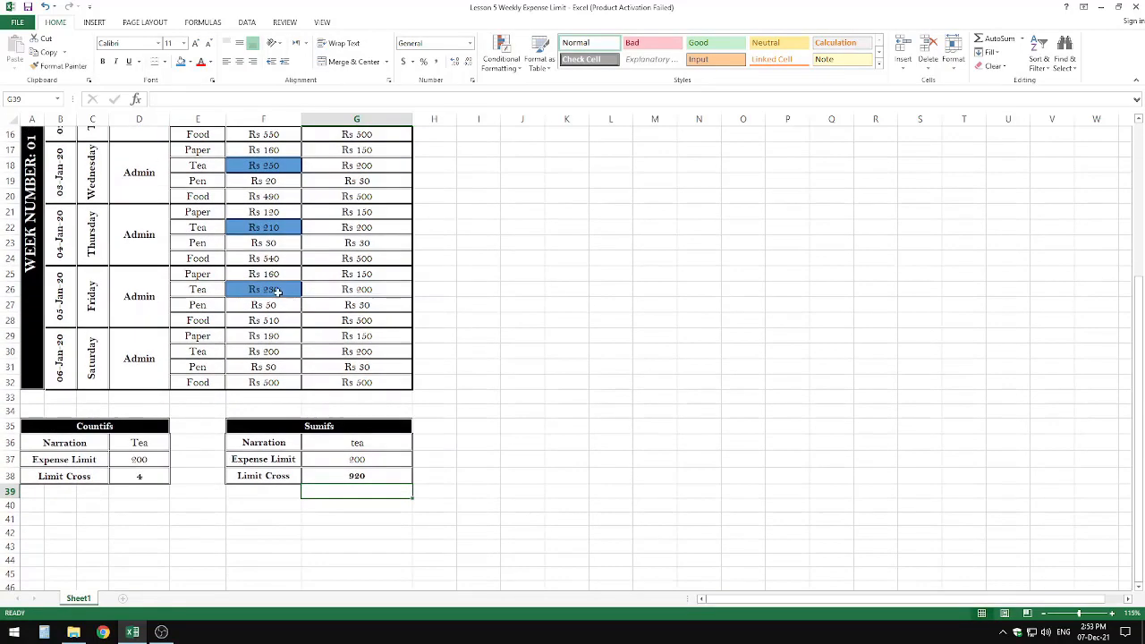
{"action": "left_click", "coordinate": [276, 291]}
{"action": "left_click", "coordinate": [260, 229]}
{"action": "left_click", "coordinate": [263, 163]}
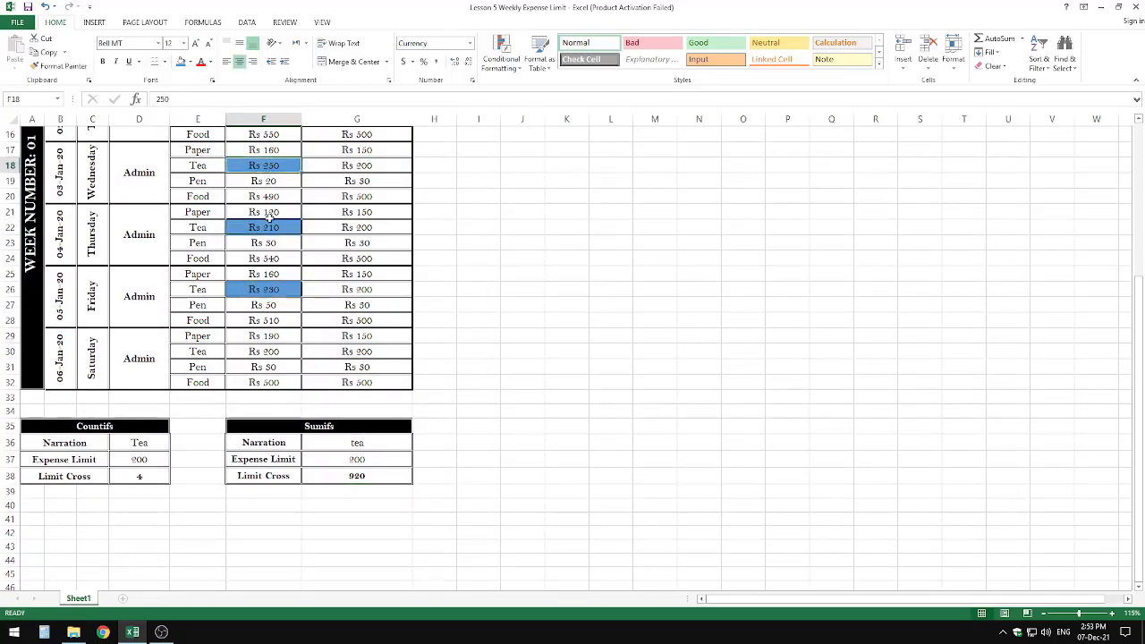
{"action": "left_click", "coordinate": [270, 229]}
{"action": "left_click", "coordinate": [284, 285]}
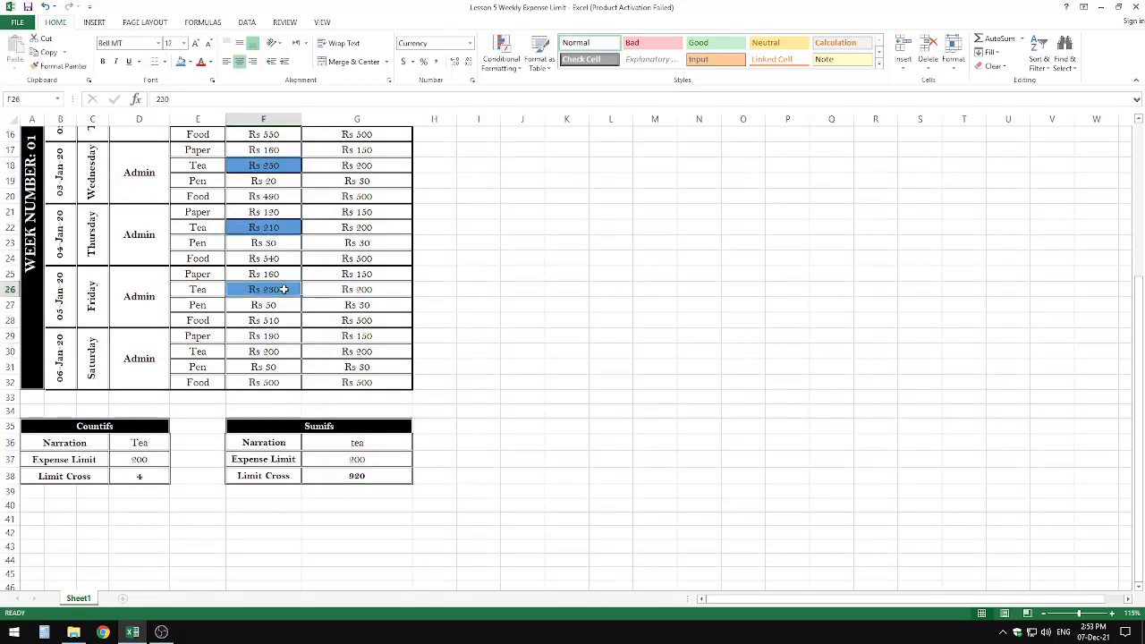
{"action": "scroll", "coordinate": [284, 275], "scroll_direction": "up", "scroll_amount": 2}
{"action": "left_click", "coordinate": [277, 197]}
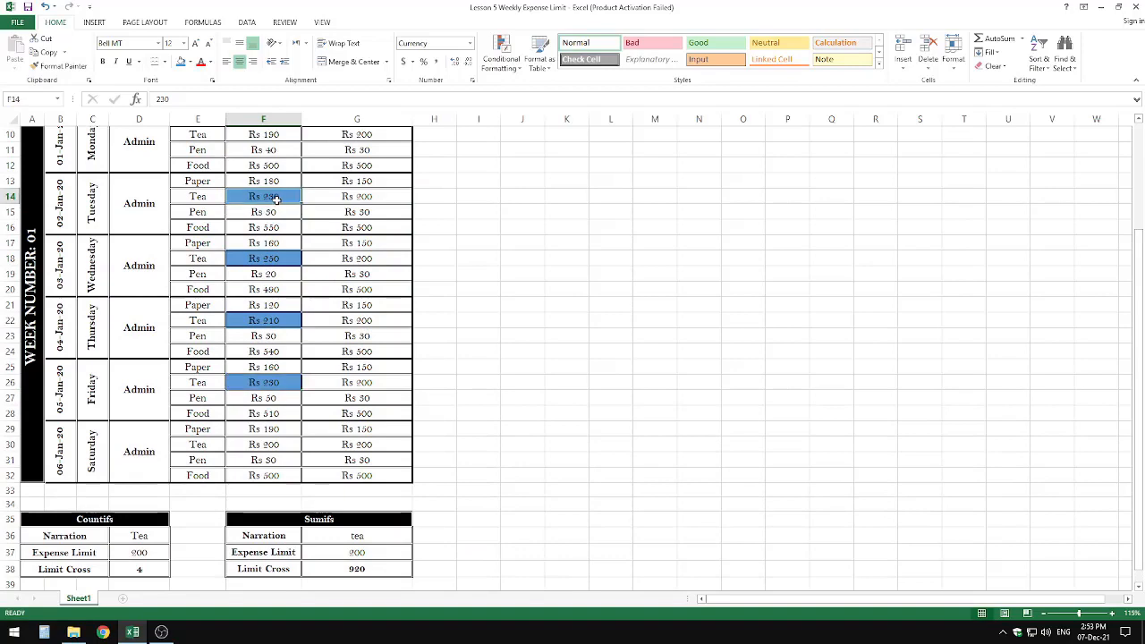
{"action": "scroll", "coordinate": [474, 436], "scroll_direction": "down", "scroll_amount": 3}
Subtract PRODUCT(D37:D38) from the SUMIFS formula in G38 to get only the amount spent over the limit
{"action": "left_click", "coordinate": [354, 429]}
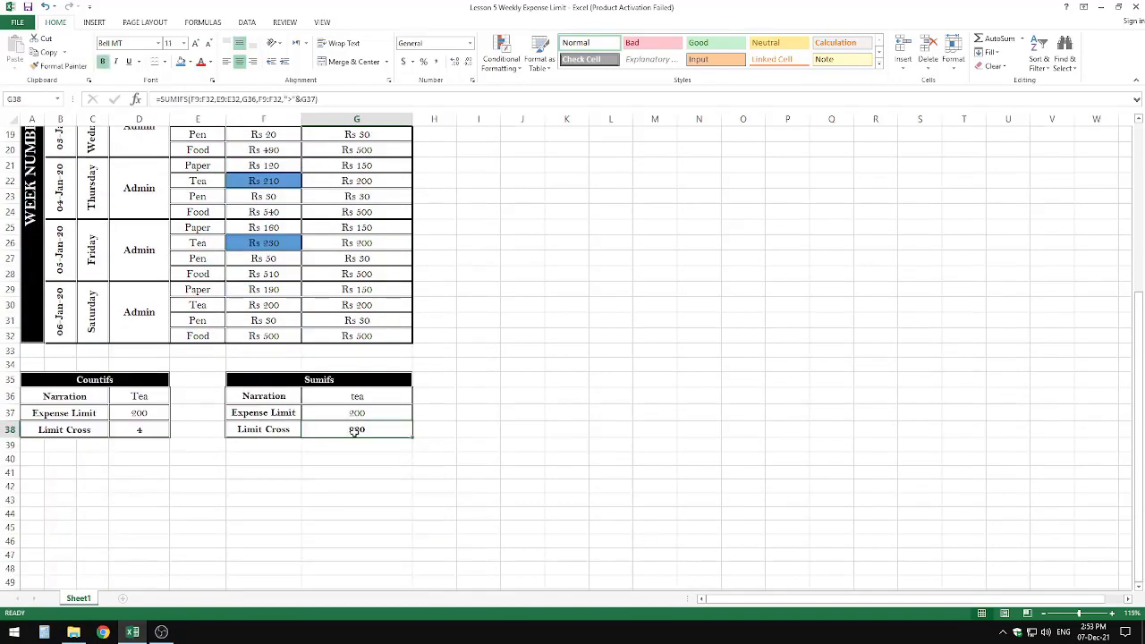
{"action": "double_click", "coordinate": [355, 429]}
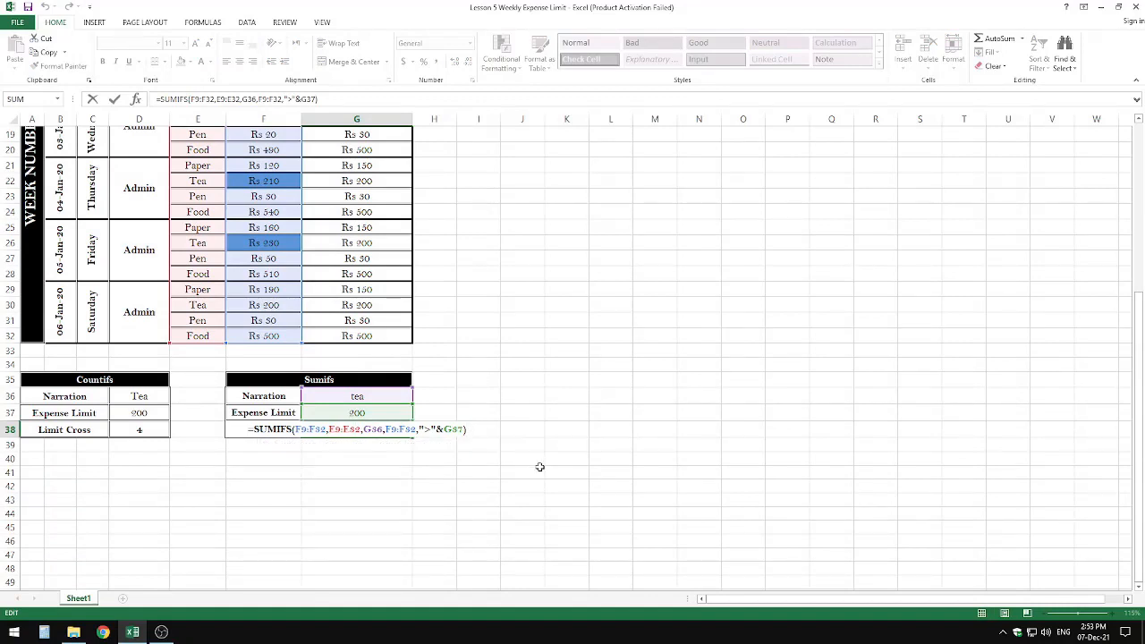
{"action": "type", "text": "-"}
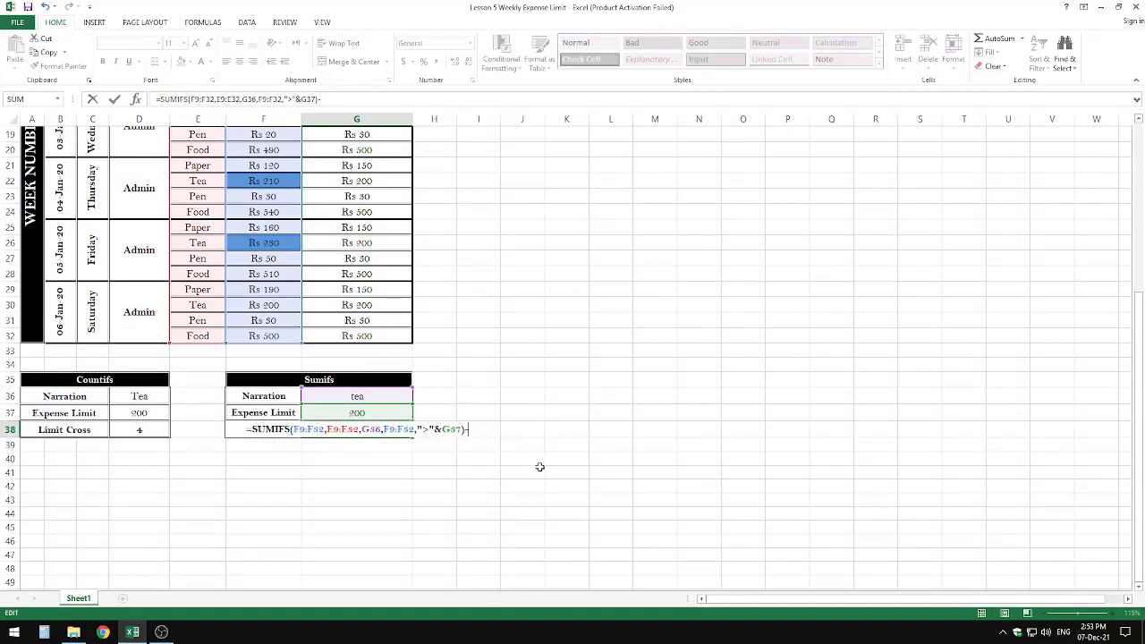
{"action": "type", "text": "peos"}
{"action": "key", "text": "BackSpace"}
{"action": "key", "text": "BackSpace"}
{"action": "key", "text": "BackSpace"}
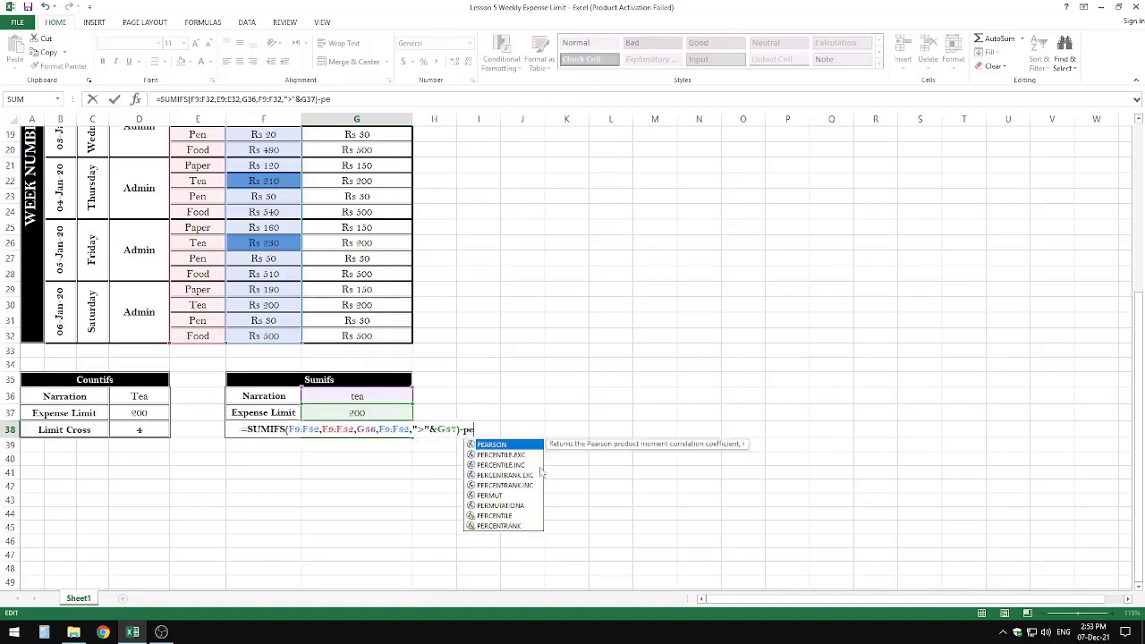
{"action": "type", "text": "rodsu"}
{"action": "key", "text": "BackSpace"}
{"action": "key", "text": "BackSpace"}
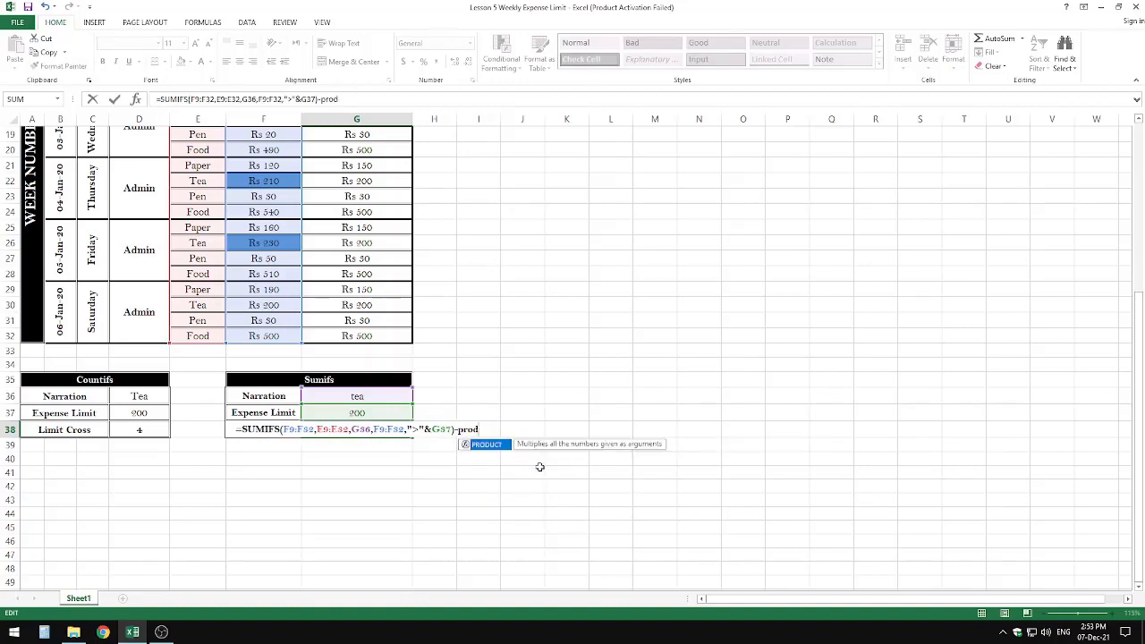
{"action": "key", "text": "Tab"}
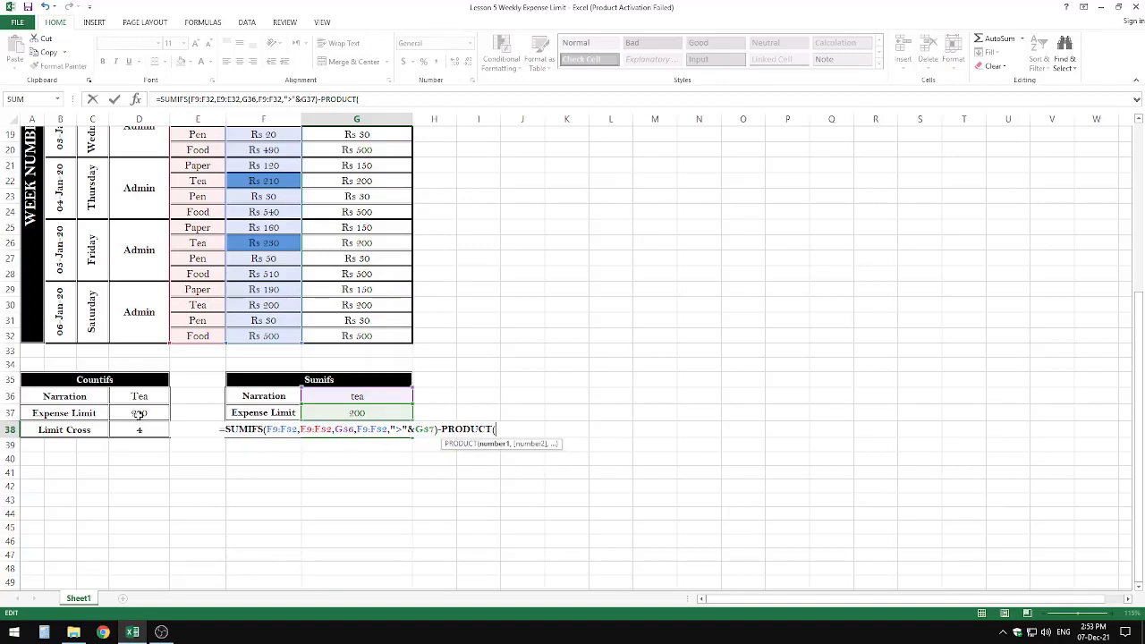
{"action": "left_click_drag", "start_coordinate": [138, 413], "coordinate": [138, 429]}
{"action": "type", "text": ")"}
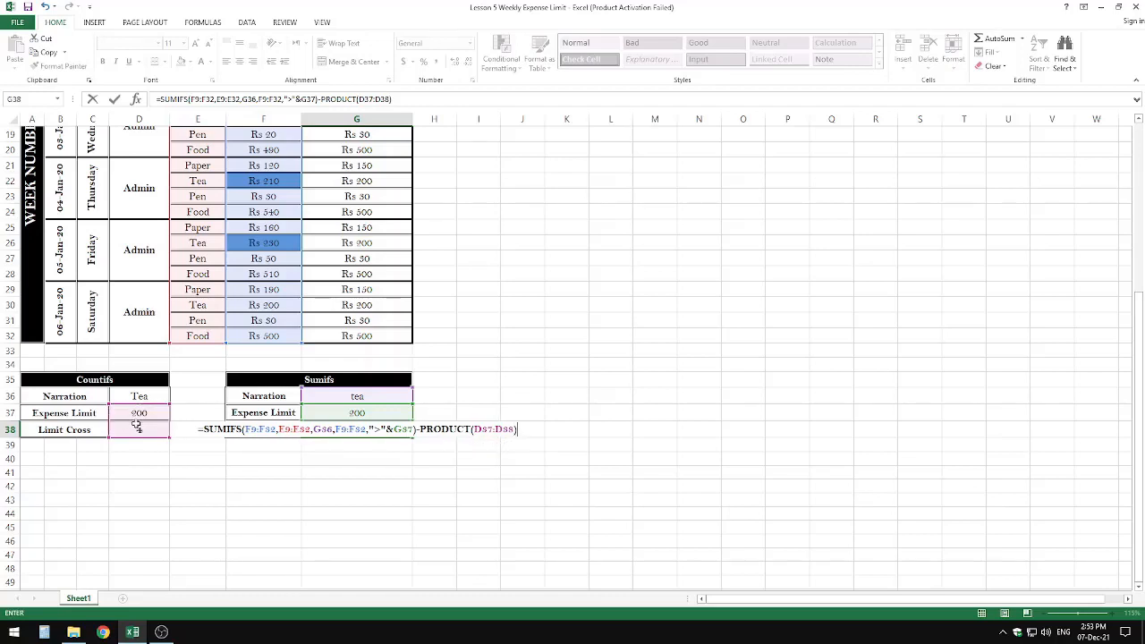
{"action": "key", "text": "ctrl+Return"}
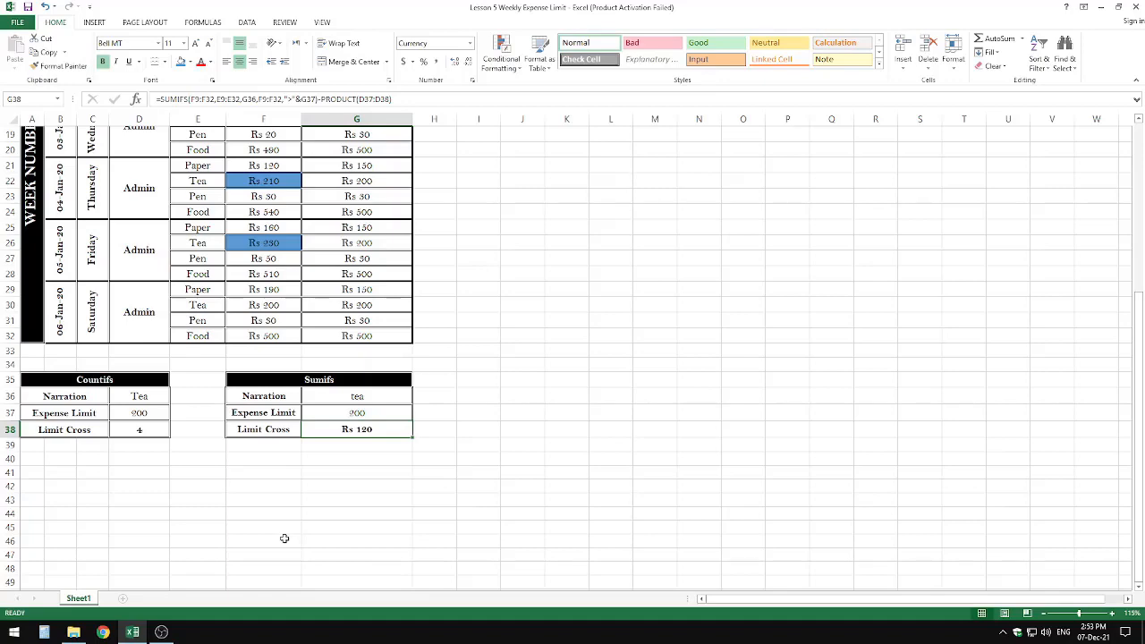
Compare the highlighted tea expenses from Tuesday to Friday with the Limit Cross amount in the Sumifs block
{"action": "scroll", "coordinate": [285, 539], "scroll_direction": "up", "scroll_amount": 3}
{"action": "left_click", "coordinate": [258, 382]}
{"action": "left_click", "coordinate": [263, 322]}
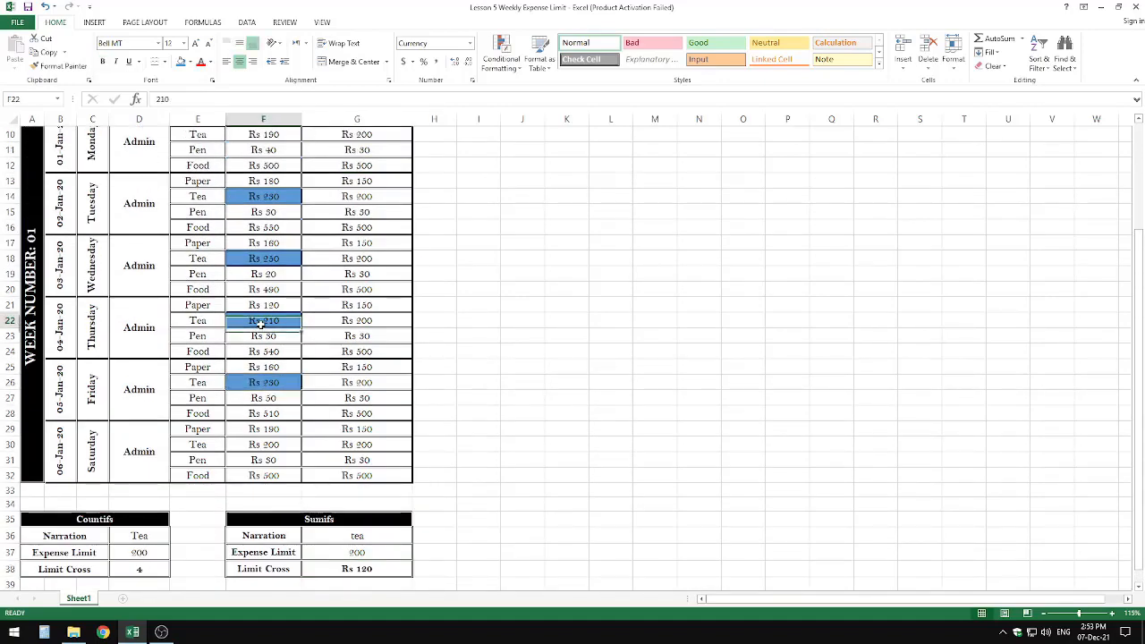
{"action": "left_click", "coordinate": [266, 259]}
{"action": "left_click", "coordinate": [274, 196]}
{"action": "left_click", "coordinate": [264, 259]}
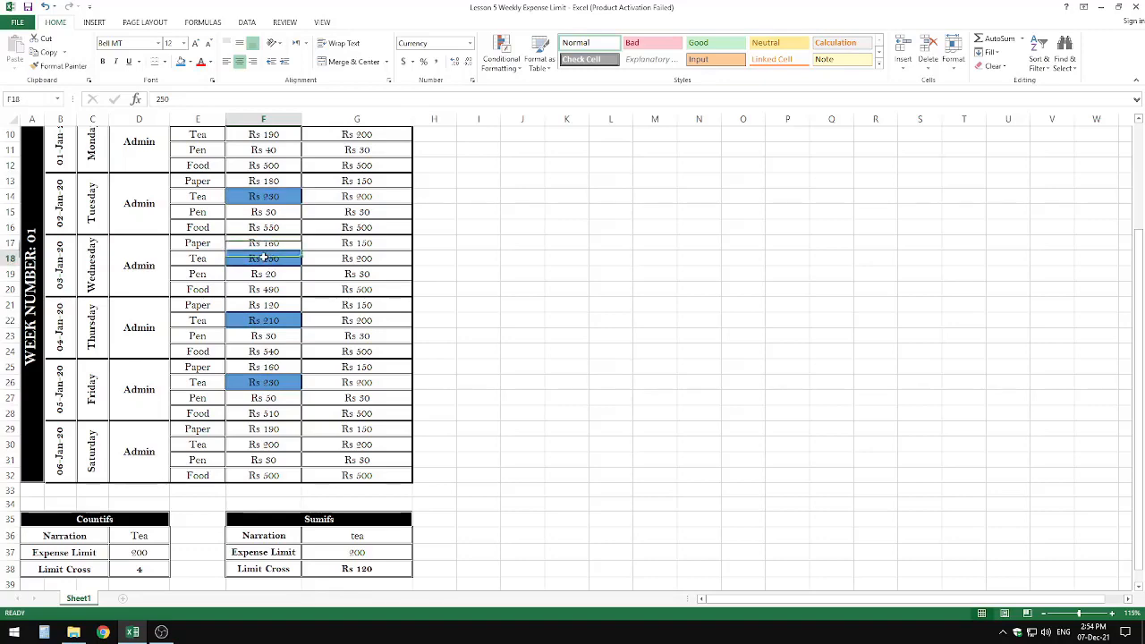
{"action": "left_click", "coordinate": [263, 320]}
{"action": "left_click", "coordinate": [263, 381]}
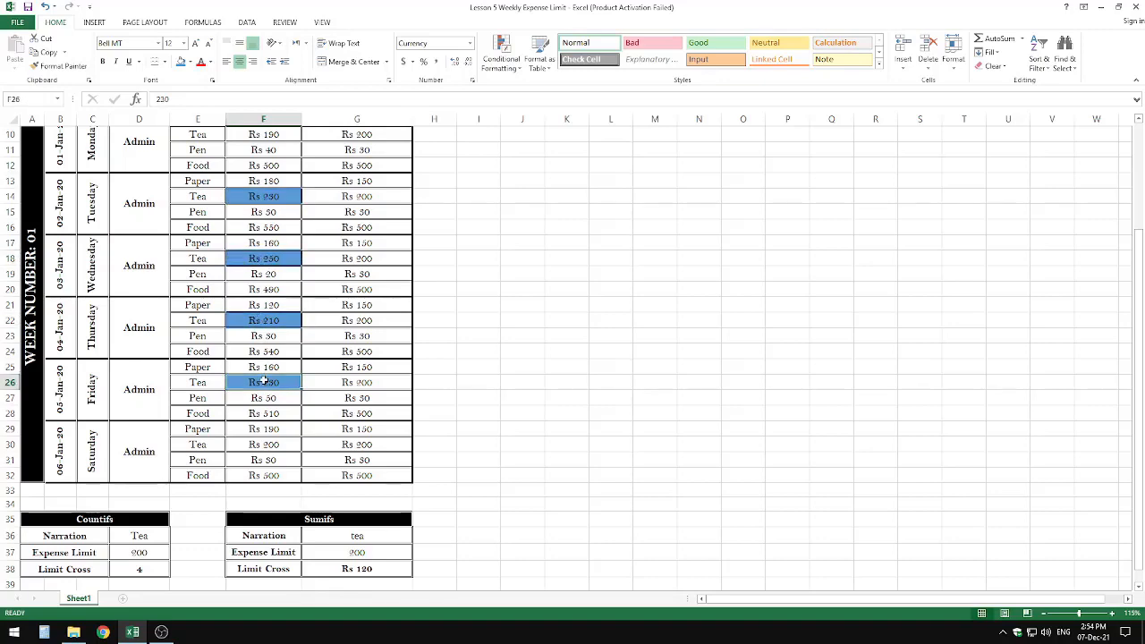
Multiply the Countifs Expense Limit by its Limit Cross count in D41 with the formula =D37*D38
{"action": "scroll", "coordinate": [264, 382], "scroll_direction": "down", "scroll_amount": 2}
{"action": "left_click", "coordinate": [137, 476]}
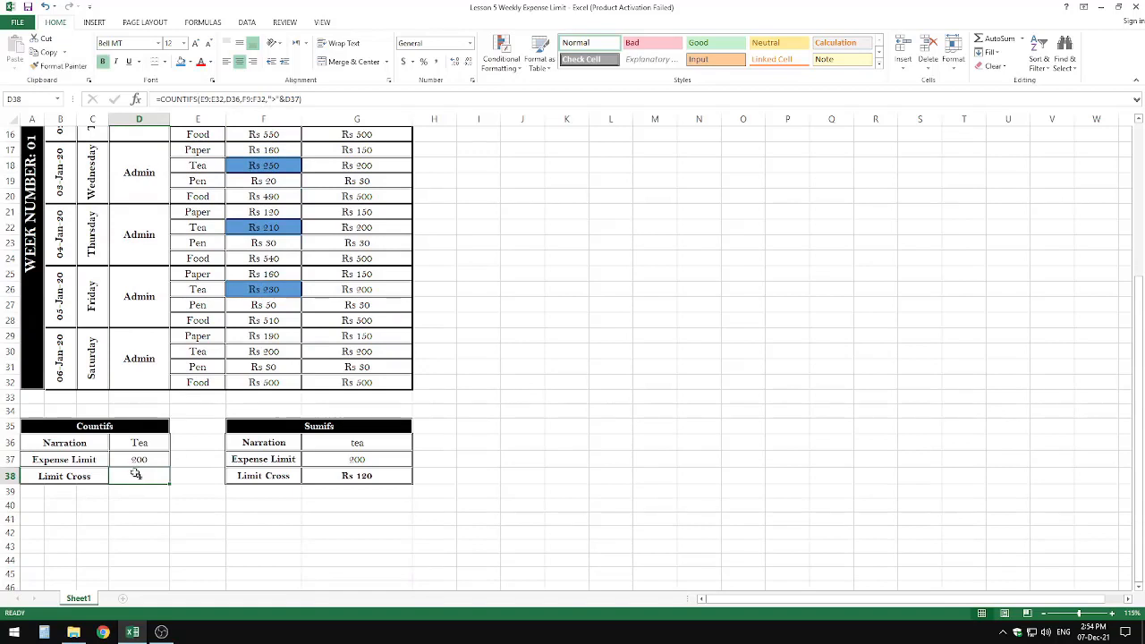
{"action": "left_click", "coordinate": [139, 519]}
{"action": "type", "text": "="}
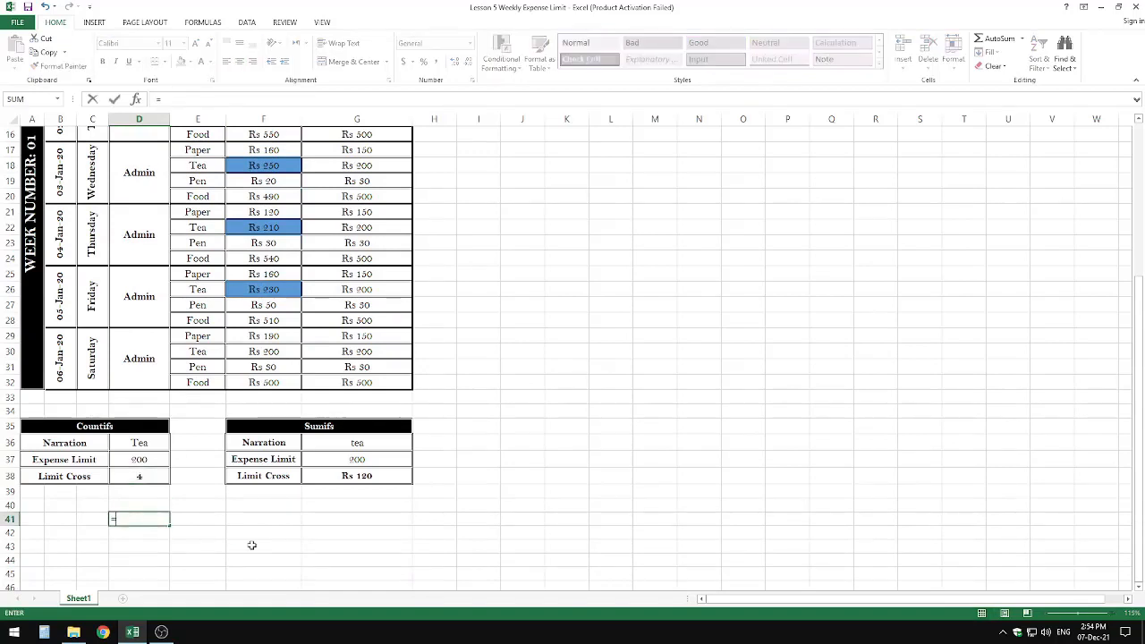
{"action": "type", "text": "("}
{"action": "key", "text": "BackSpace"}
{"action": "key", "text": "Up"}
{"action": "key", "text": "Up"}
{"action": "key", "text": "Up"}
{"action": "key", "text": "Up"}
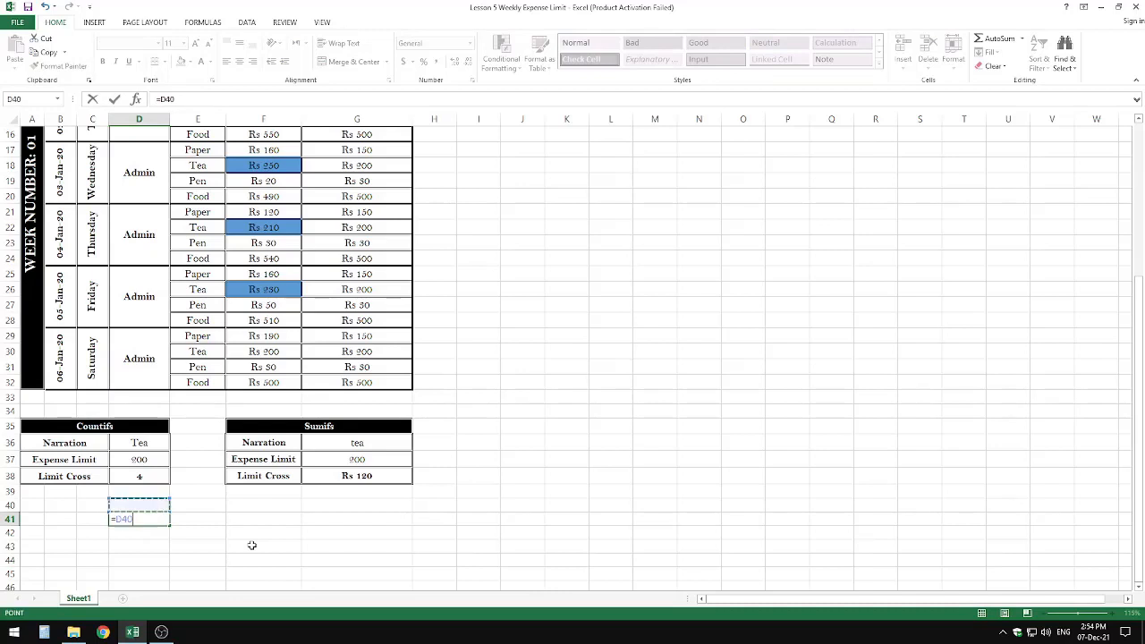
{"action": "type", "text": "*"}
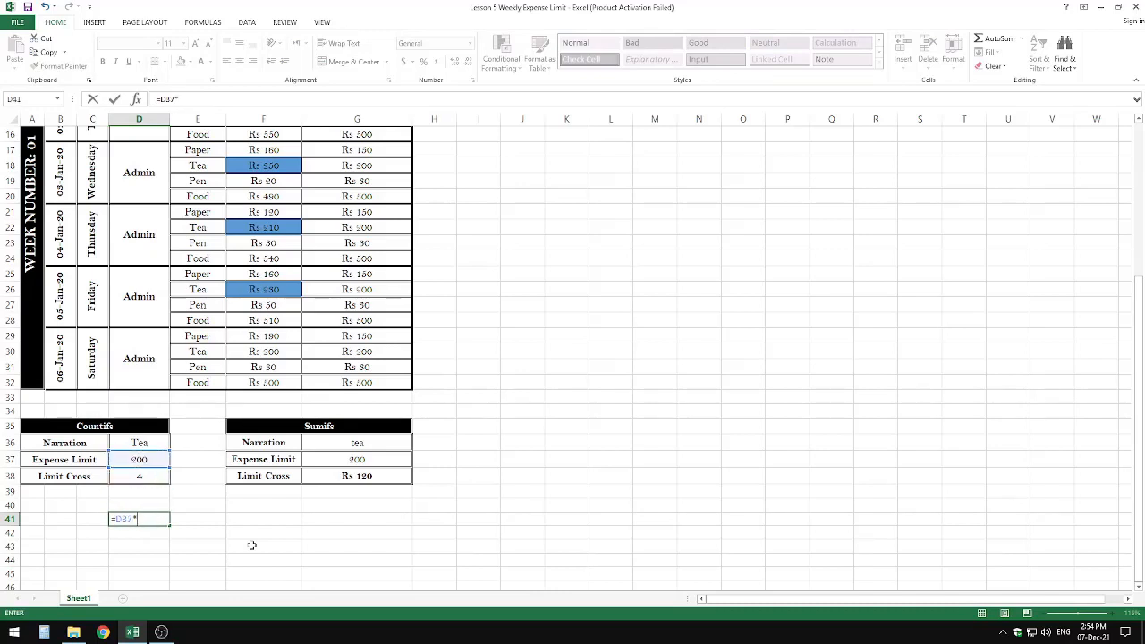
{"action": "key", "text": "Up"}
{"action": "key", "text": "Up"}
{"action": "key", "text": "Up"}
{"action": "key", "text": "Return"}
{"action": "key", "text": "Up"}
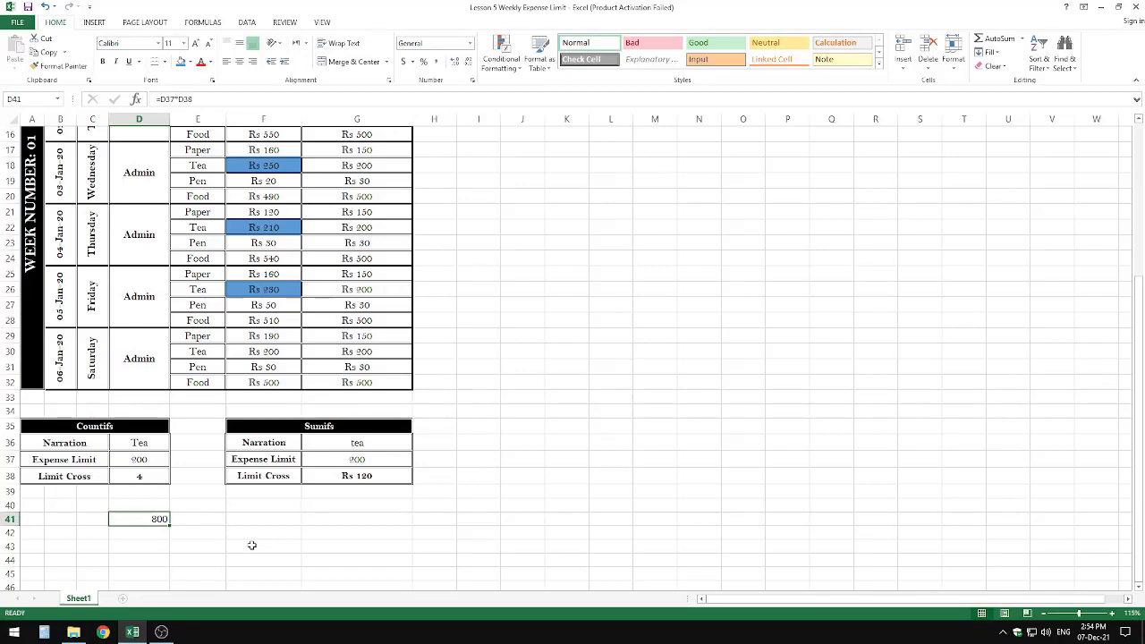
Enter 920 in E41 beside the multiplied limit as the total of the tea expenses over the limit
{"action": "left_click", "coordinate": [338, 471]}
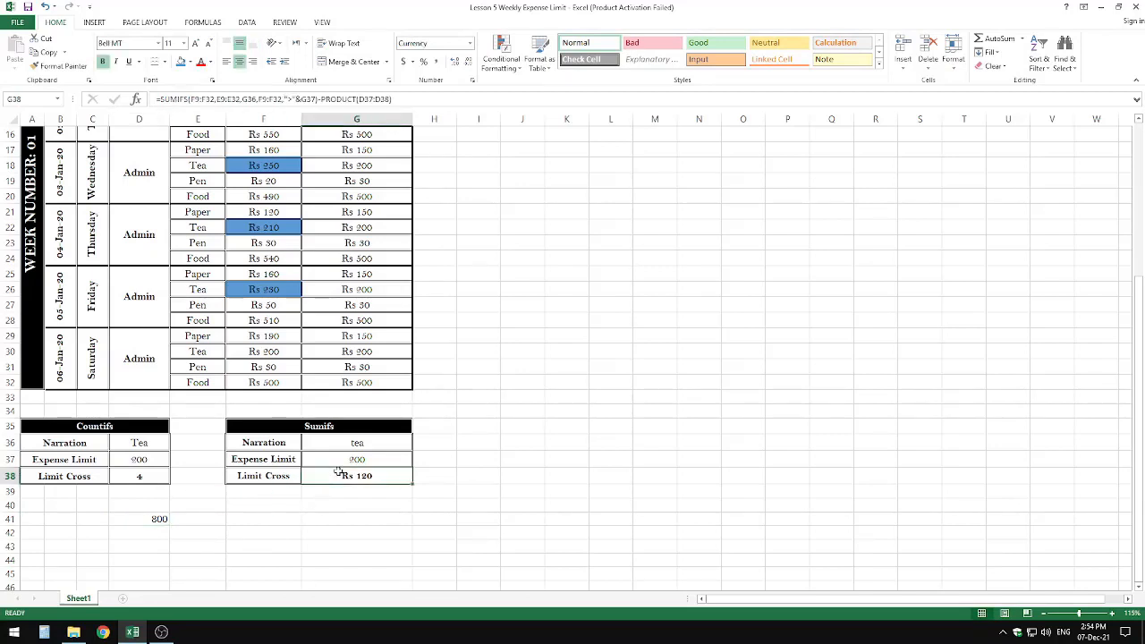
{"action": "left_click", "coordinate": [180, 518]}
{"action": "type", "text": "920"}
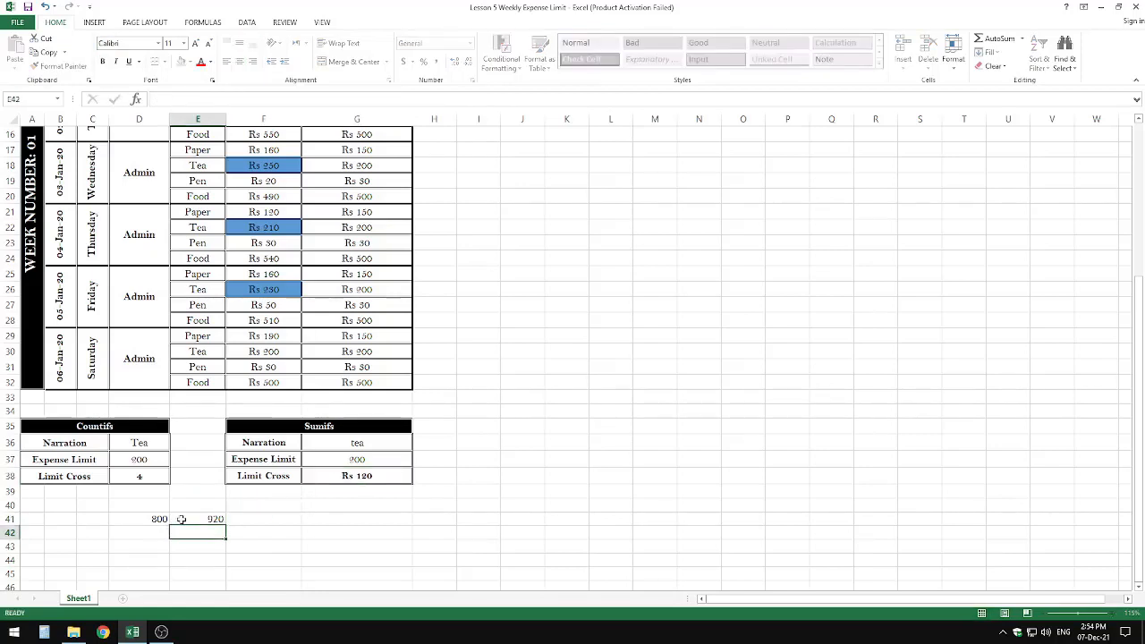
{"action": "key", "text": "Return"}
Calculate the difference between the two check amounts in F41 with the formula =D41-E41
{"action": "left_click", "coordinate": [253, 519]}
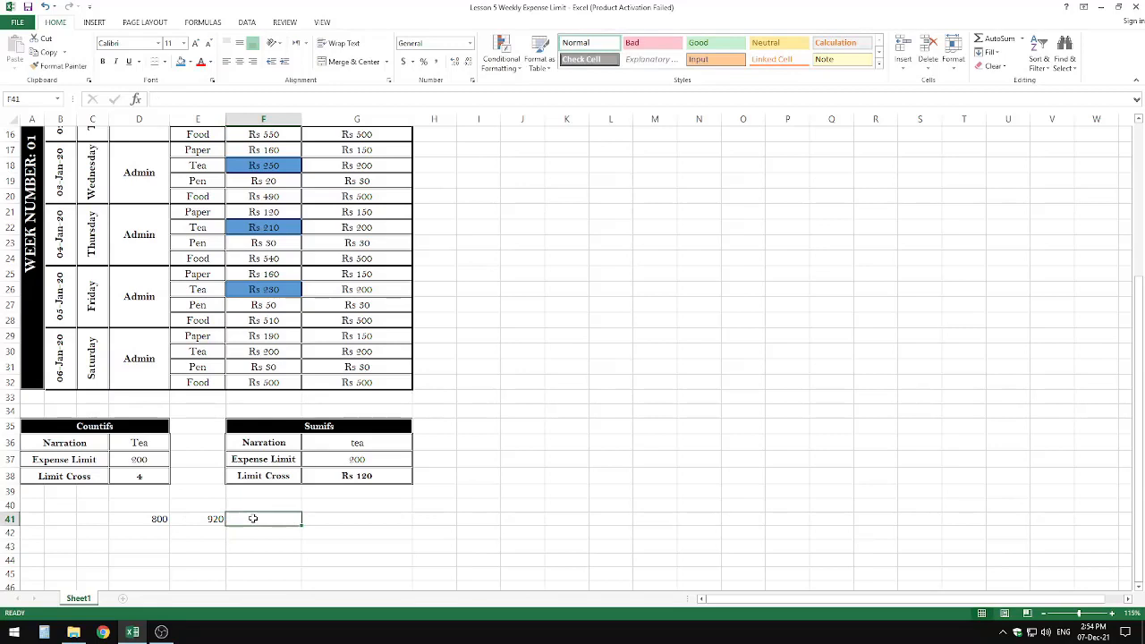
{"action": "type", "text": "="}
{"action": "key", "text": "Left"}
{"action": "key", "text": "Left"}
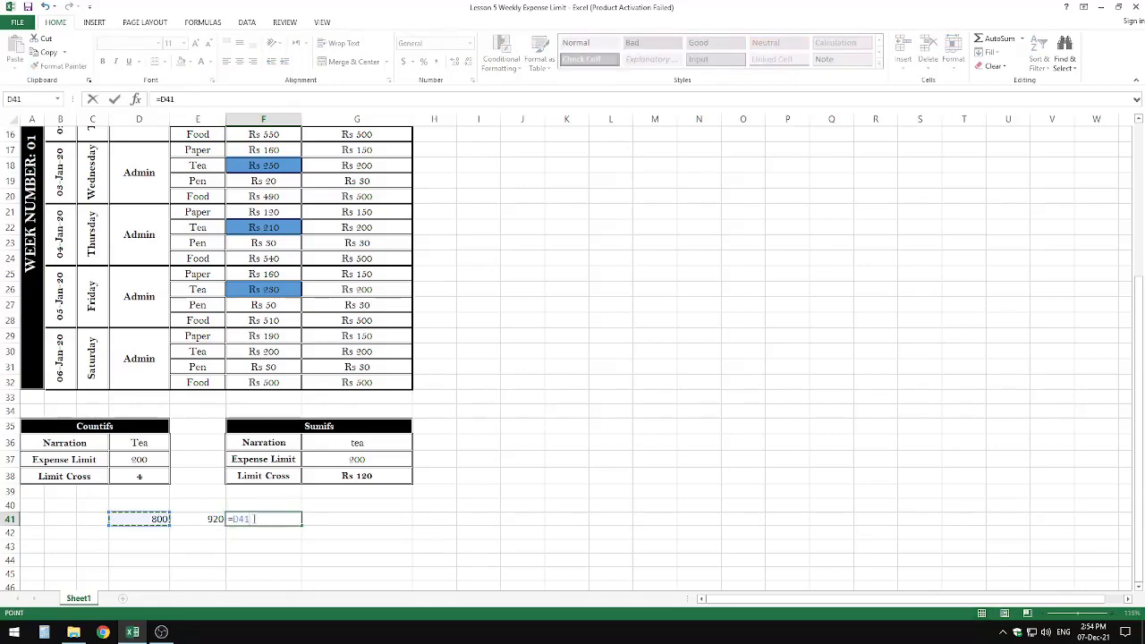
{"action": "type", "text": "-"}
{"action": "key", "text": "Left"}
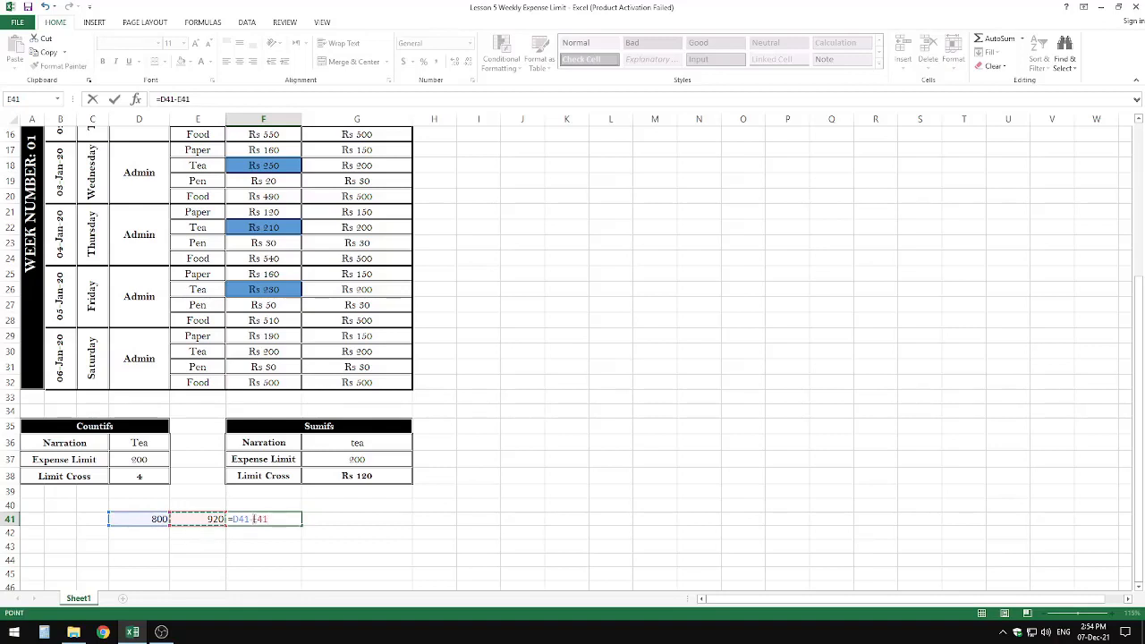
{"action": "key", "text": "Return"}
{"action": "left_click", "coordinate": [253, 518]}
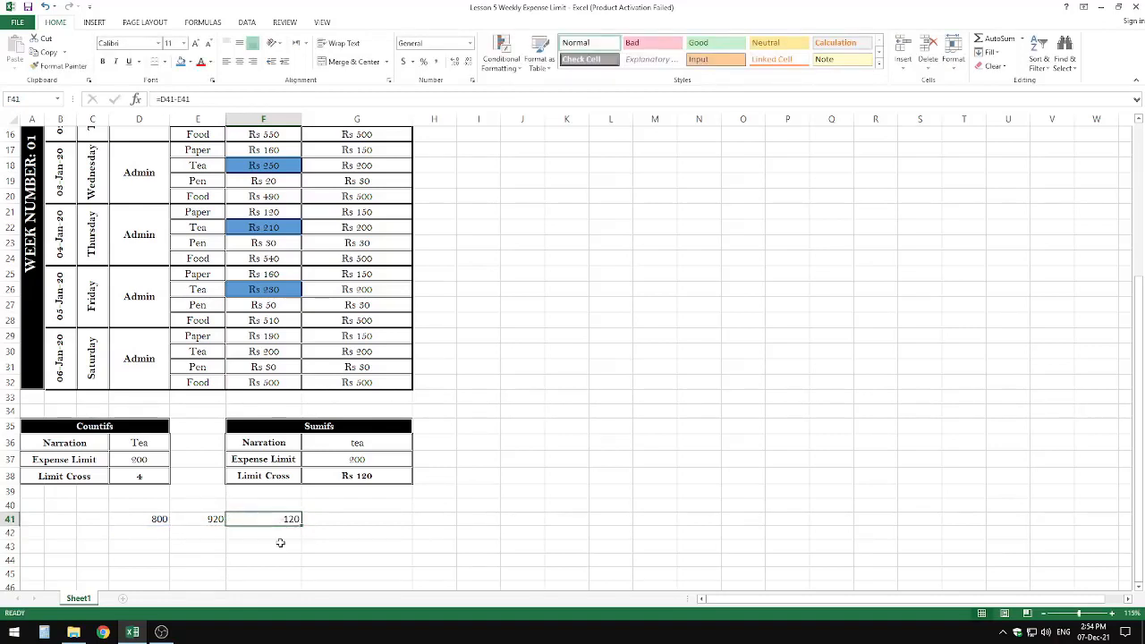
Clear the check calculation from D41:F41 and return to the Limit Cross amount in the Sumifs block
{"action": "left_click_drag", "start_coordinate": [159, 519], "coordinate": [248, 519]}
{"action": "key", "text": "Delete"}
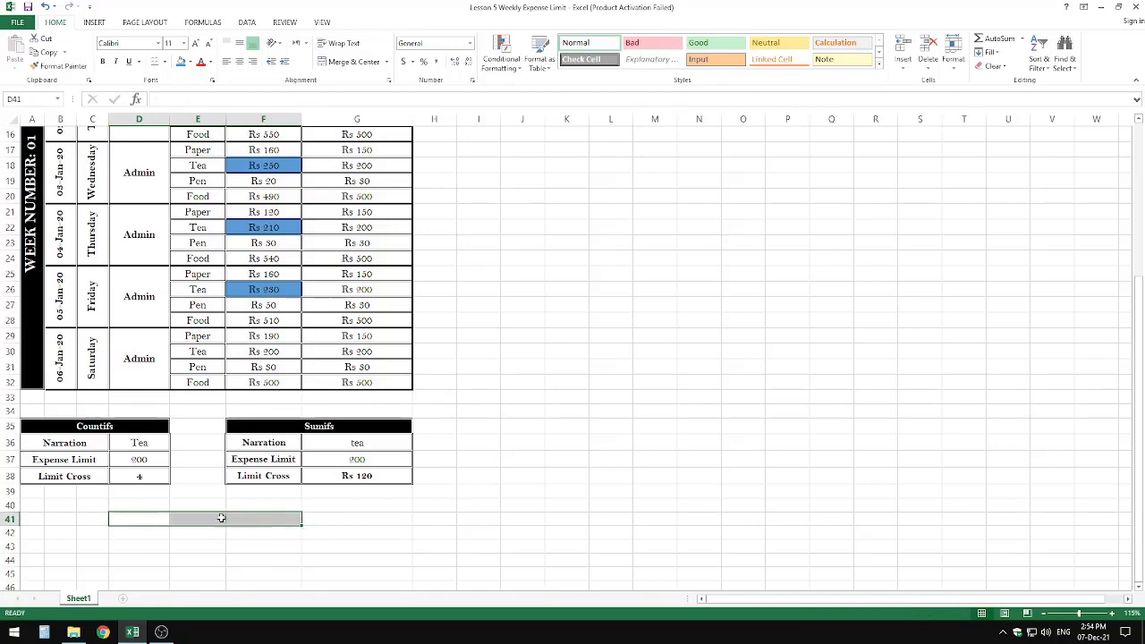
{"action": "left_click", "coordinate": [367, 474]}
{"action": "key", "text": "Return"}
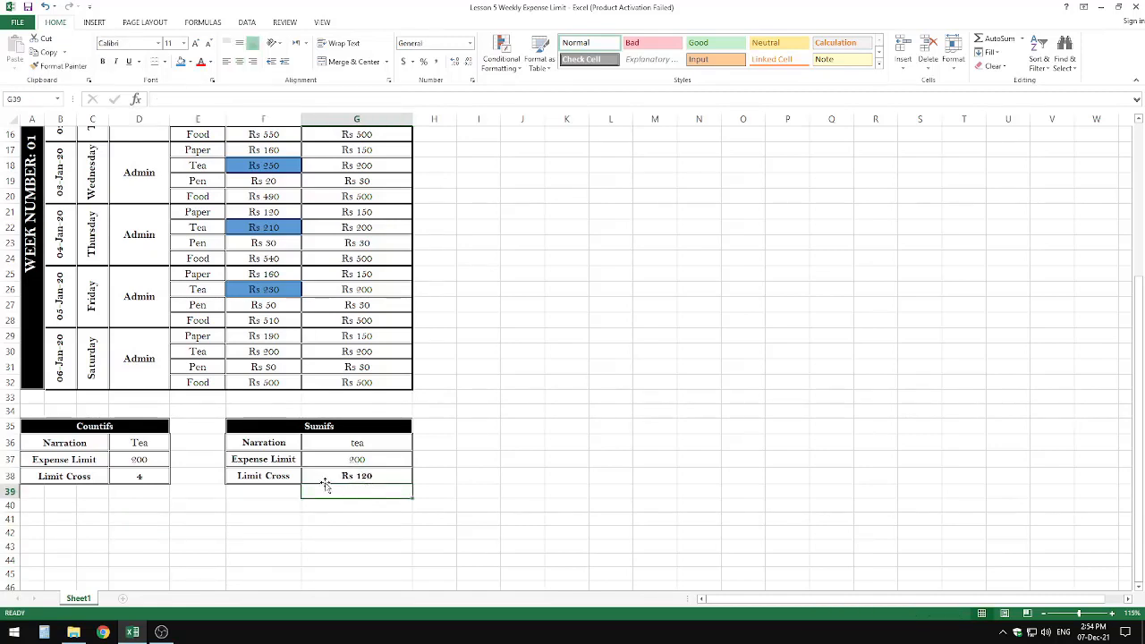
Try paper as the Narration in G36 and check the Limit Cross amount against the Countifs values in D37:D38
{"action": "left_click", "coordinate": [338, 444]}
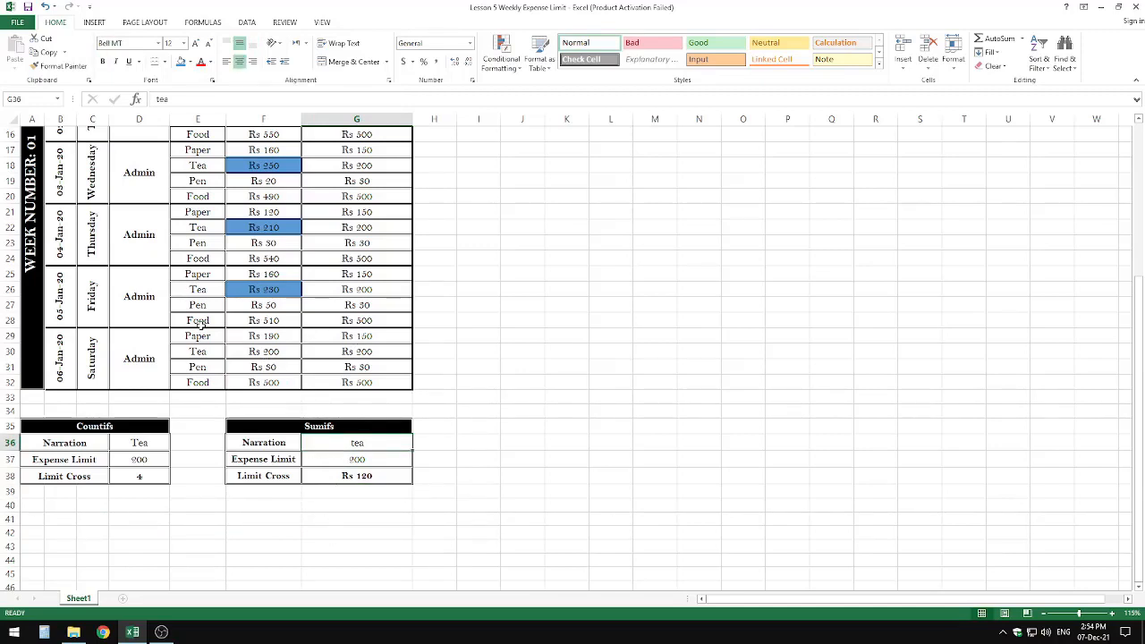
{"action": "type", "text": "paper"}
{"action": "key", "text": "Return"}
{"action": "key", "text": "Up"}
{"action": "left_click_drag", "start_coordinate": [139, 458], "coordinate": [136, 476]}
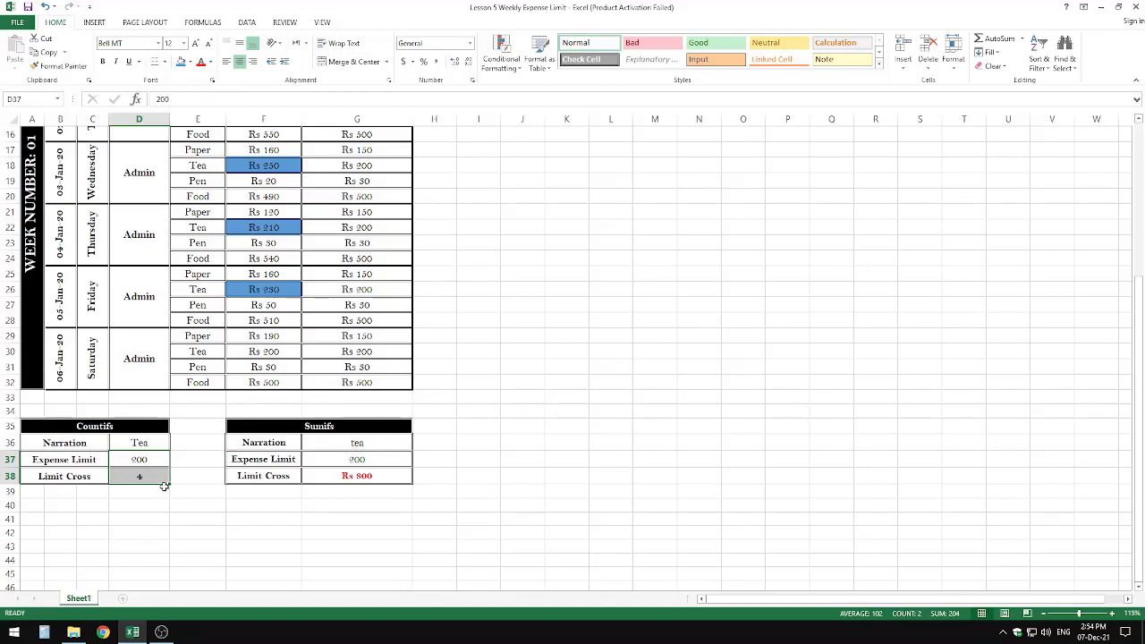
{"action": "left_click", "coordinate": [319, 496]}
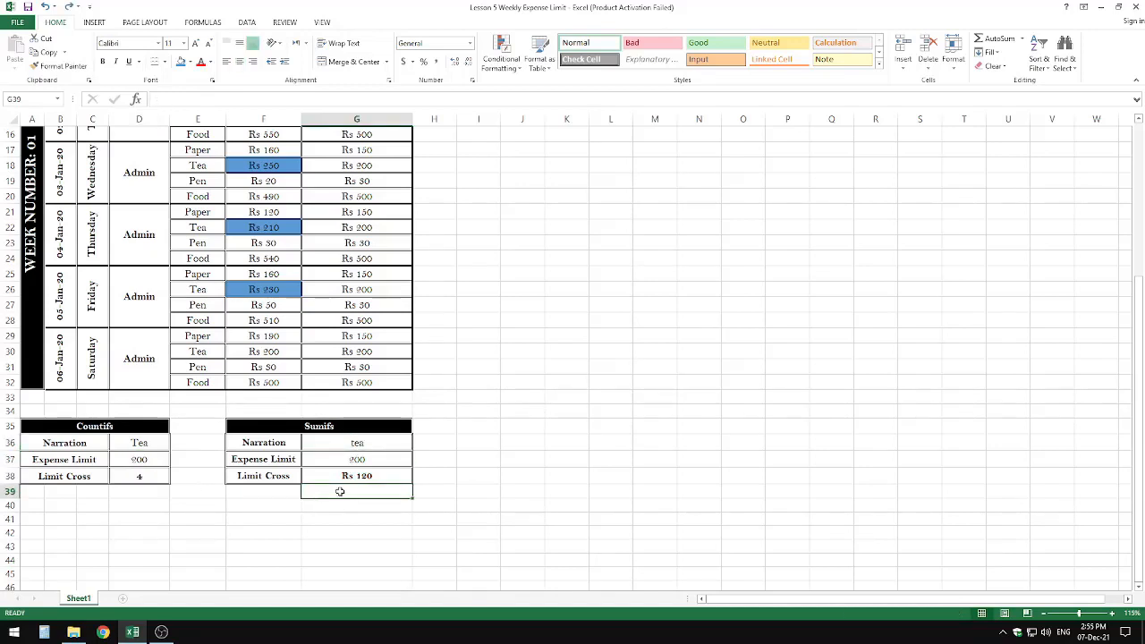
Compare the Narration in G36 of the Sumifs block with the Narration in D36 of the Countifs block
{"action": "left_click", "coordinate": [356, 442]}
{"action": "left_click", "coordinate": [133, 437]}
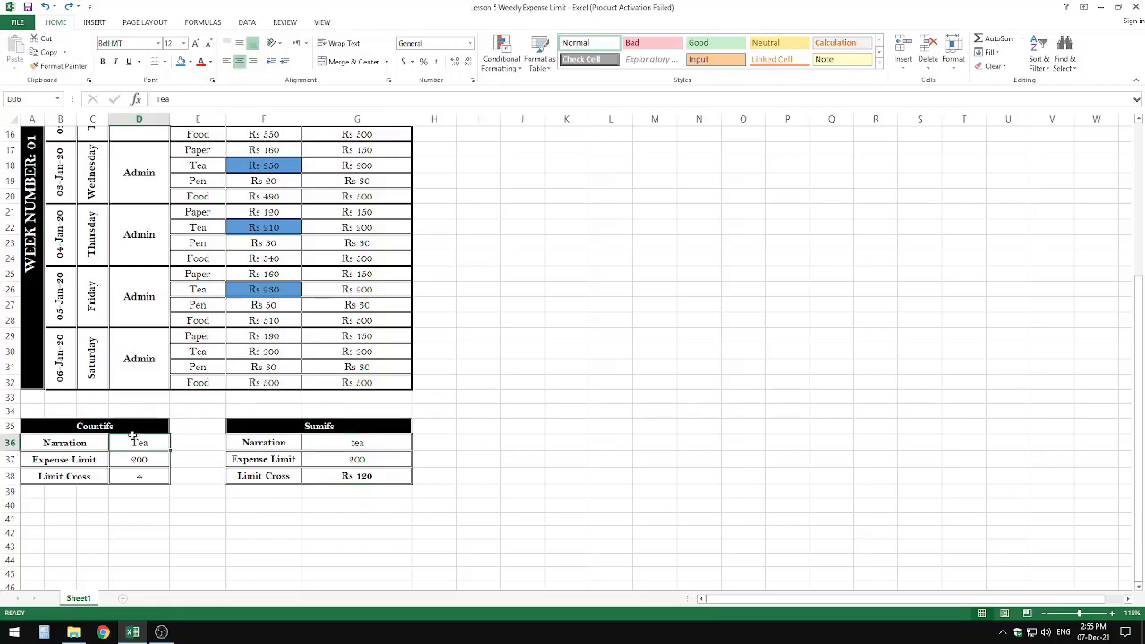
{"action": "left_click", "coordinate": [358, 445]}
Start an IF formula in G39 below the Sumifs block with the logical test G36=D36
{"action": "left_click", "coordinate": [344, 493]}
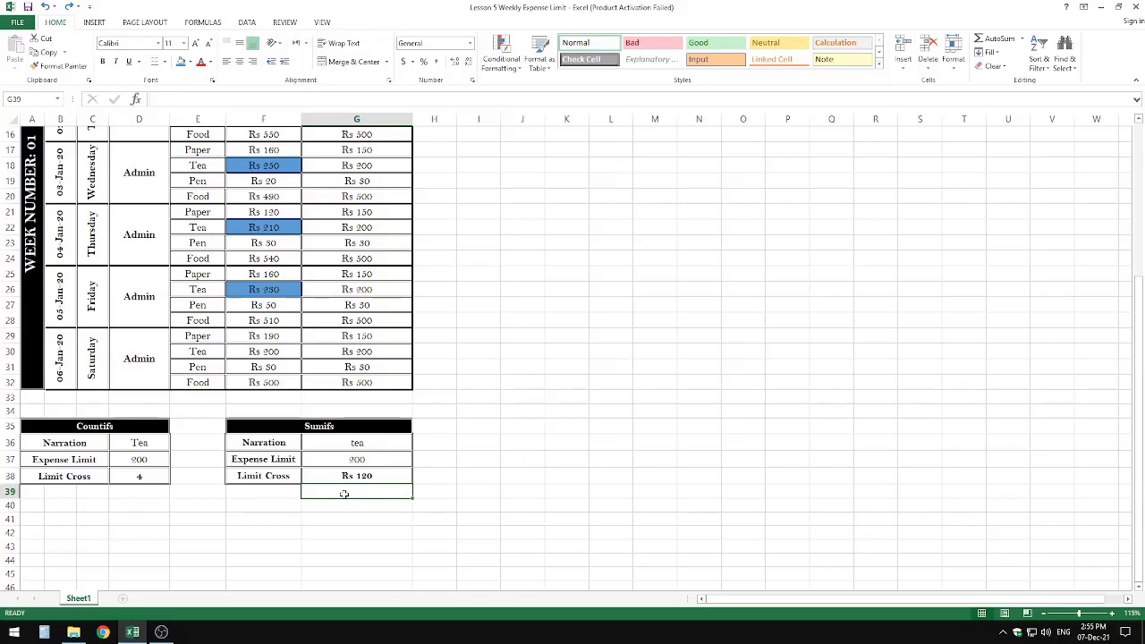
{"action": "scroll", "coordinate": [343, 494], "scroll_direction": "up", "scroll_amount": 5}
{"action": "scroll", "coordinate": [341, 498], "scroll_direction": "down", "scroll_amount": 6}
{"action": "scroll", "coordinate": [341, 501], "scroll_direction": "up", "scroll_amount": 1}
{"action": "type", "text": "=if("}
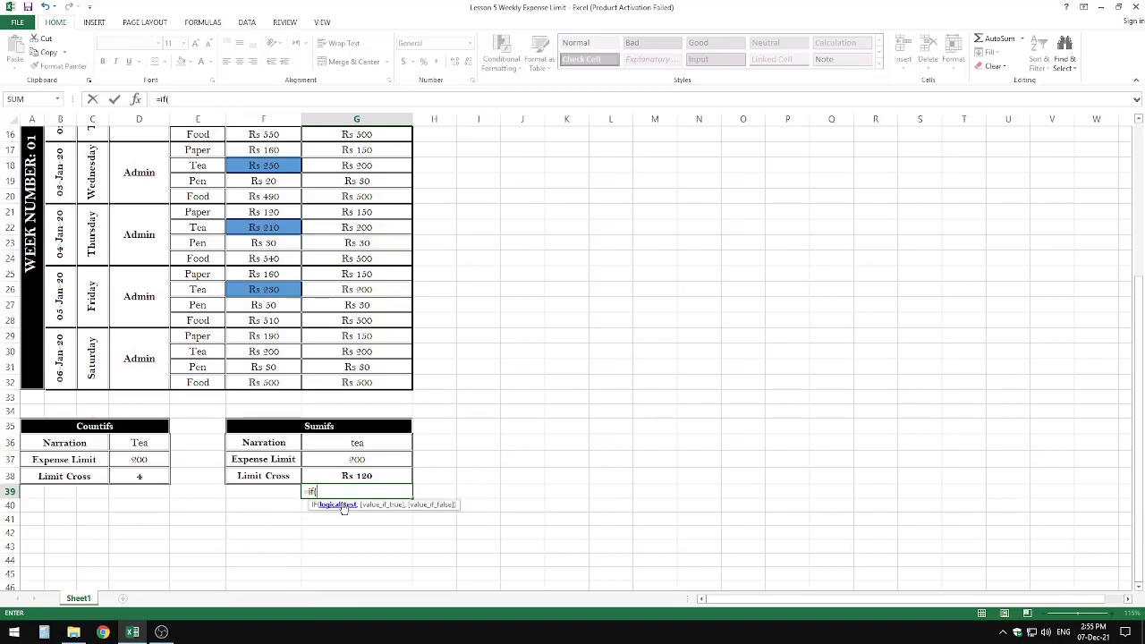
{"action": "left_click", "coordinate": [336, 442]}
{"action": "type", "text": "="}
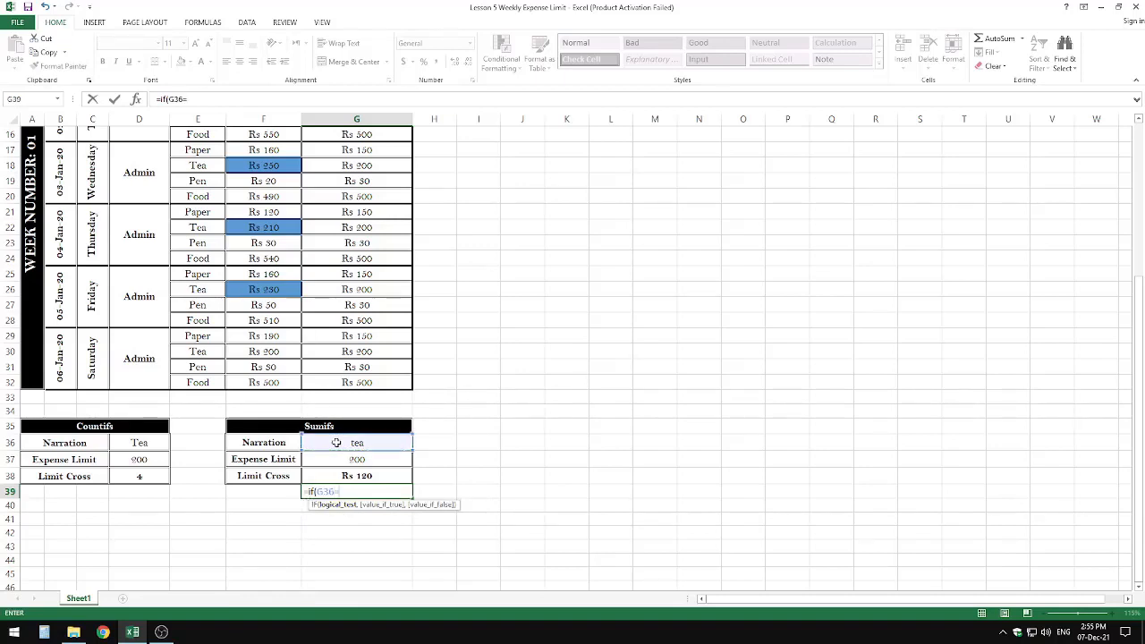
{"action": "left_click", "coordinate": [140, 444]}
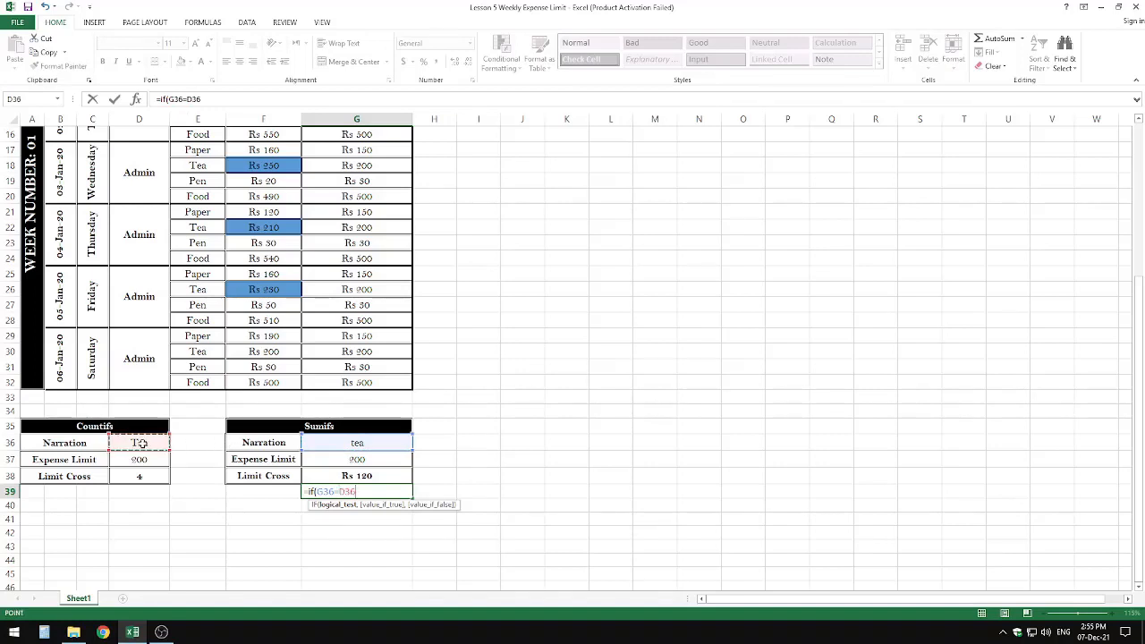
{"action": "type", "text": ","}
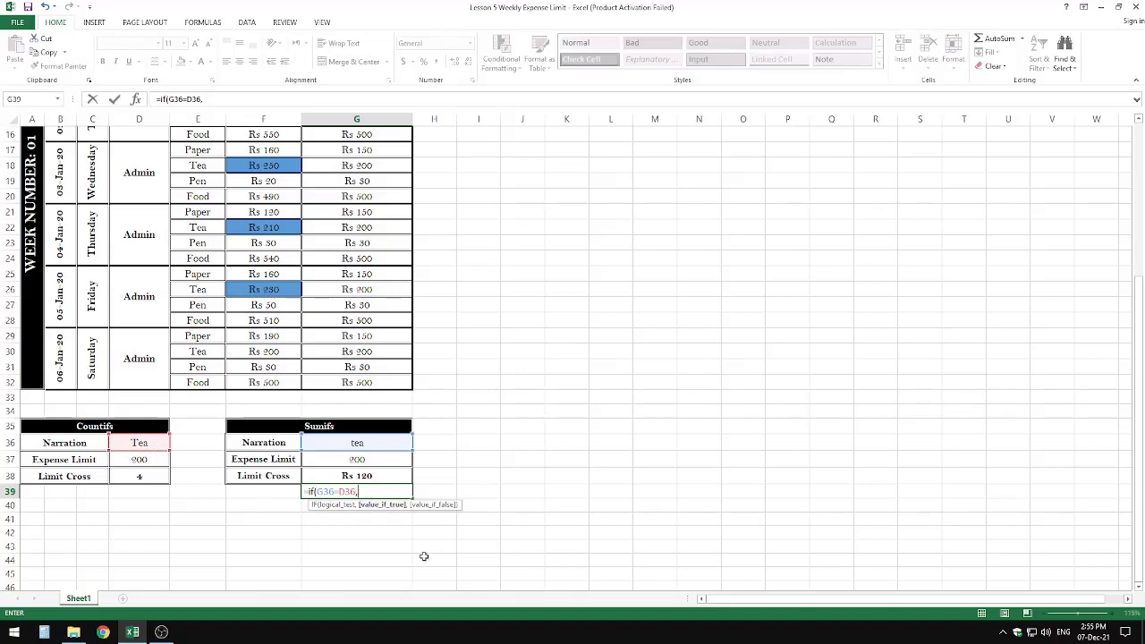
Add SUMIFS as the IF formula's value if true, with the Expense range F9:F32 as sum range
{"action": "type", "text": "sumif"}
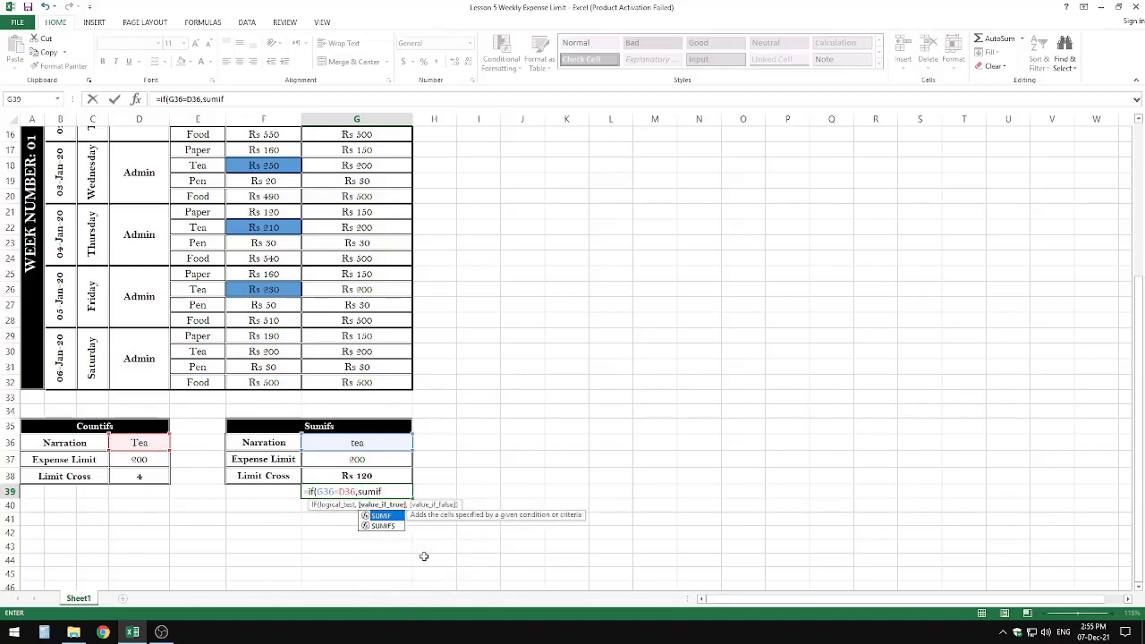
{"action": "type", "text": "s("}
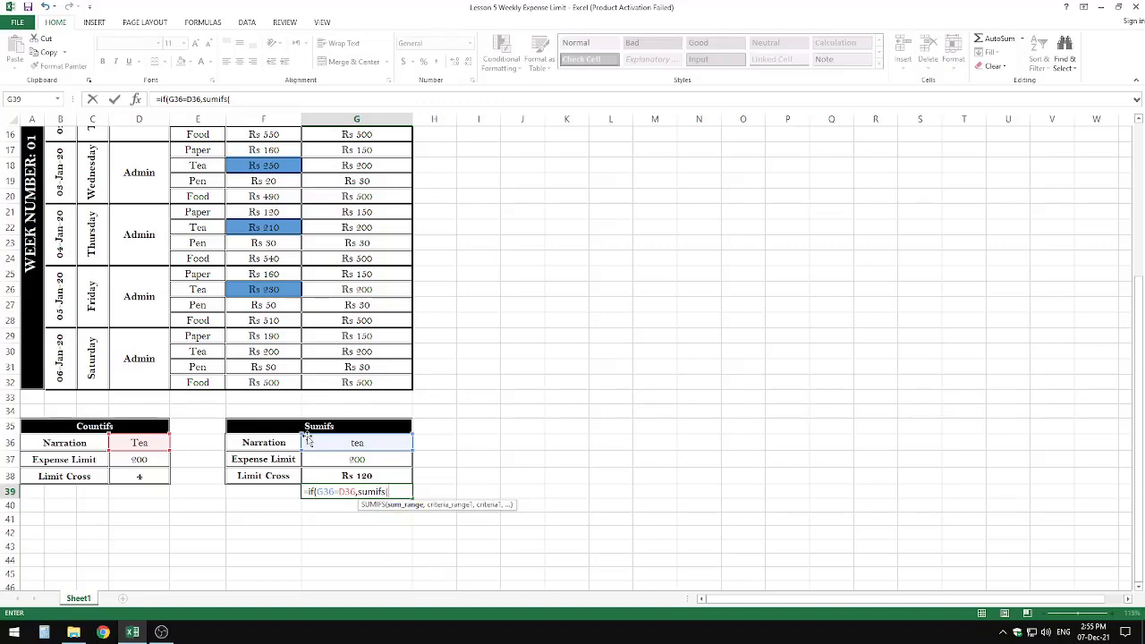
{"action": "scroll", "coordinate": [265, 215], "scroll_direction": "up", "scroll_amount": 3}
{"action": "left_click_drag", "start_coordinate": [263, 172], "coordinate": [255, 531]}
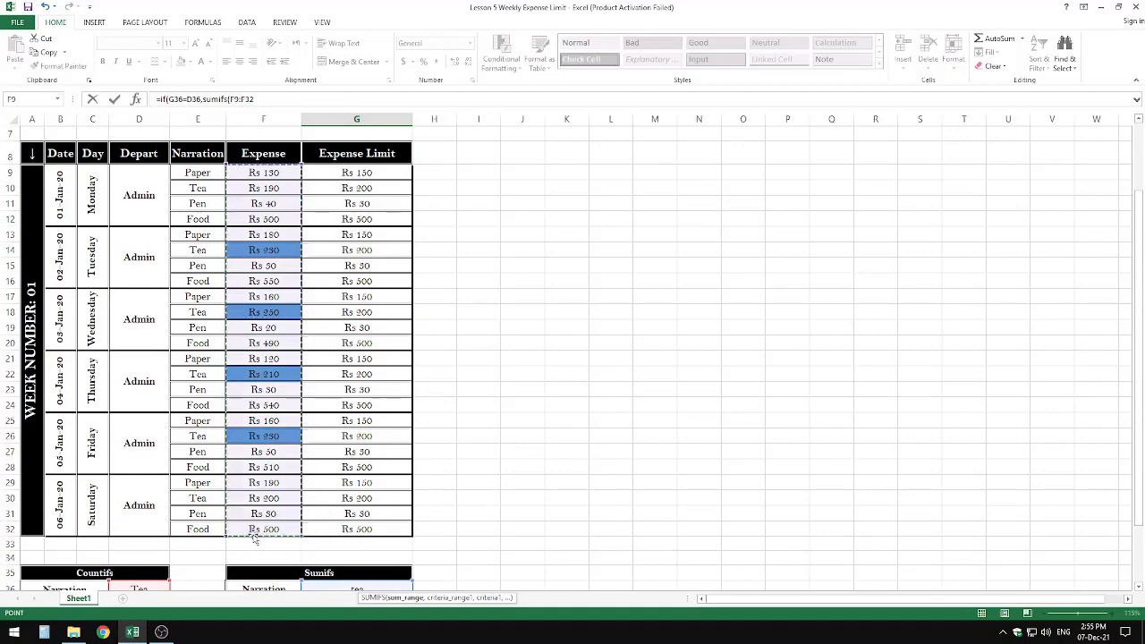
{"action": "scroll", "coordinate": [253, 534], "scroll_direction": "down", "scroll_amount": 2}
{"action": "scroll", "coordinate": [253, 534], "scroll_direction": "down", "scroll_amount": 1}
{"action": "type", "text": ","}
Add the Narration range E9:E32 with G36 as the first criterion of the SUMIFS in G39
{"action": "scroll", "coordinate": [251, 528], "scroll_direction": "up", "scroll_amount": 5}
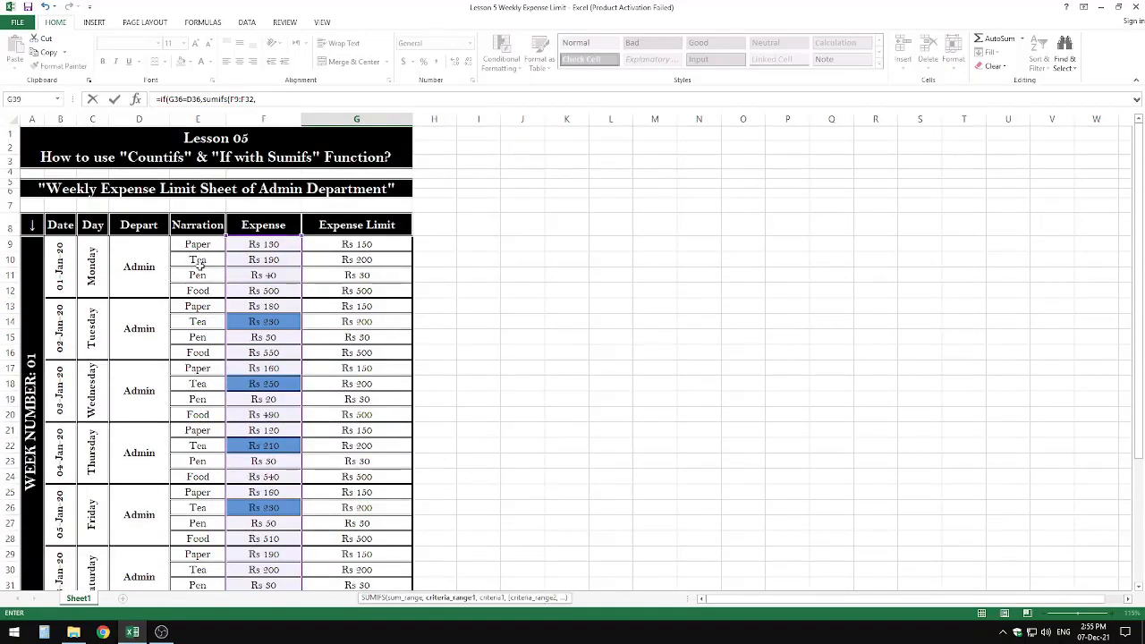
{"action": "left_click_drag", "start_coordinate": [199, 246], "coordinate": [201, 554]}
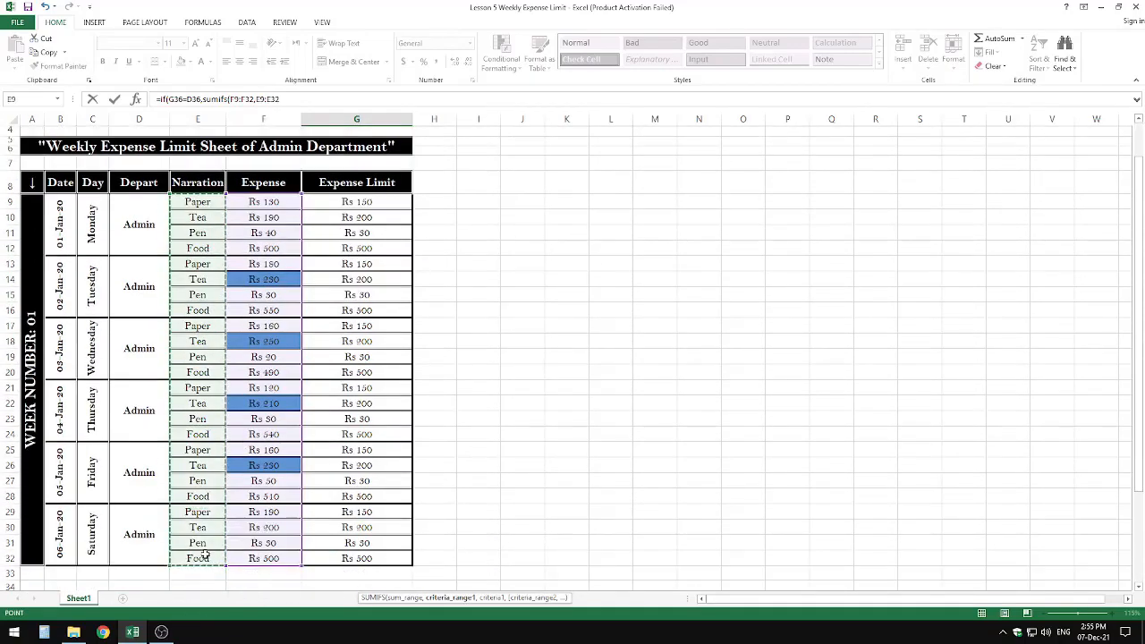
{"action": "scroll", "coordinate": [205, 554], "scroll_direction": "down", "scroll_amount": 2}
{"action": "type", "text": ","}
{"action": "left_click", "coordinate": [342, 489]}
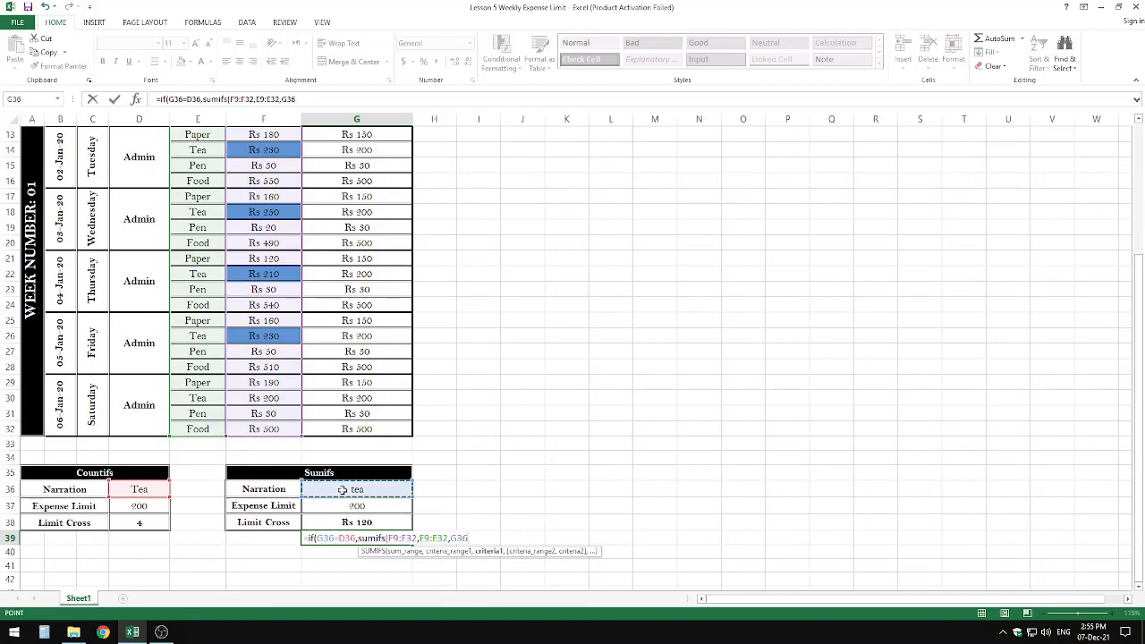
{"action": "type", "text": ","}
Add the Expense range F9:F32 with ">"&G37 as the second criterion of the SUMIFS in G39
{"action": "scroll", "coordinate": [245, 329], "scroll_direction": "up", "scroll_amount": 2}
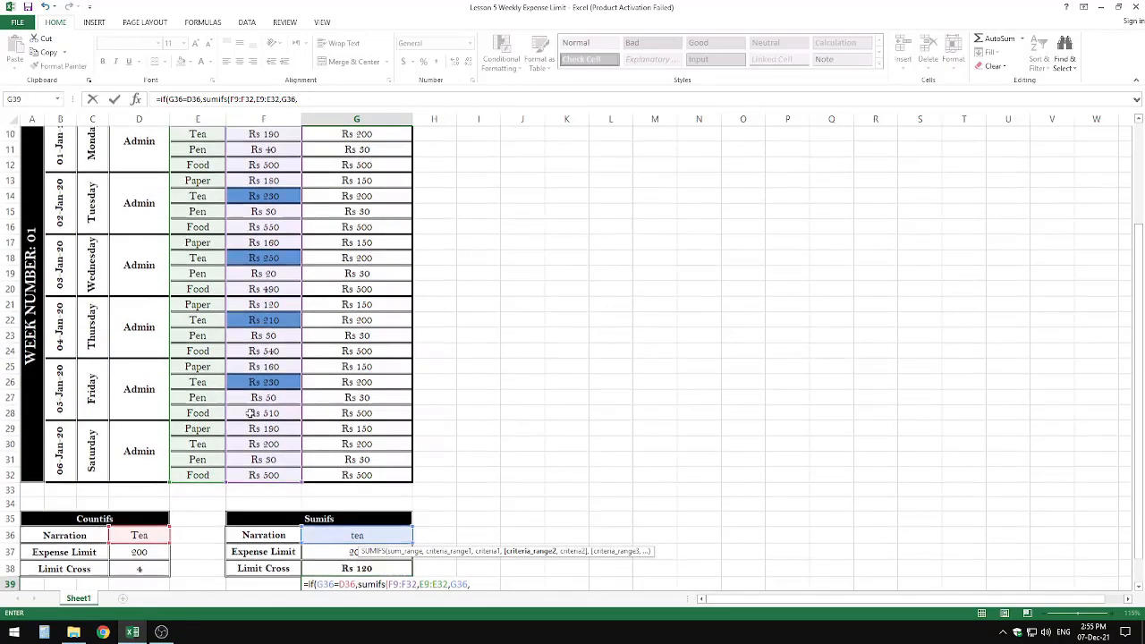
{"action": "left_click_drag", "start_coordinate": [264, 528], "coordinate": [269, 172]}
{"action": "scroll", "coordinate": [285, 259], "scroll_direction": "down", "scroll_amount": 3}
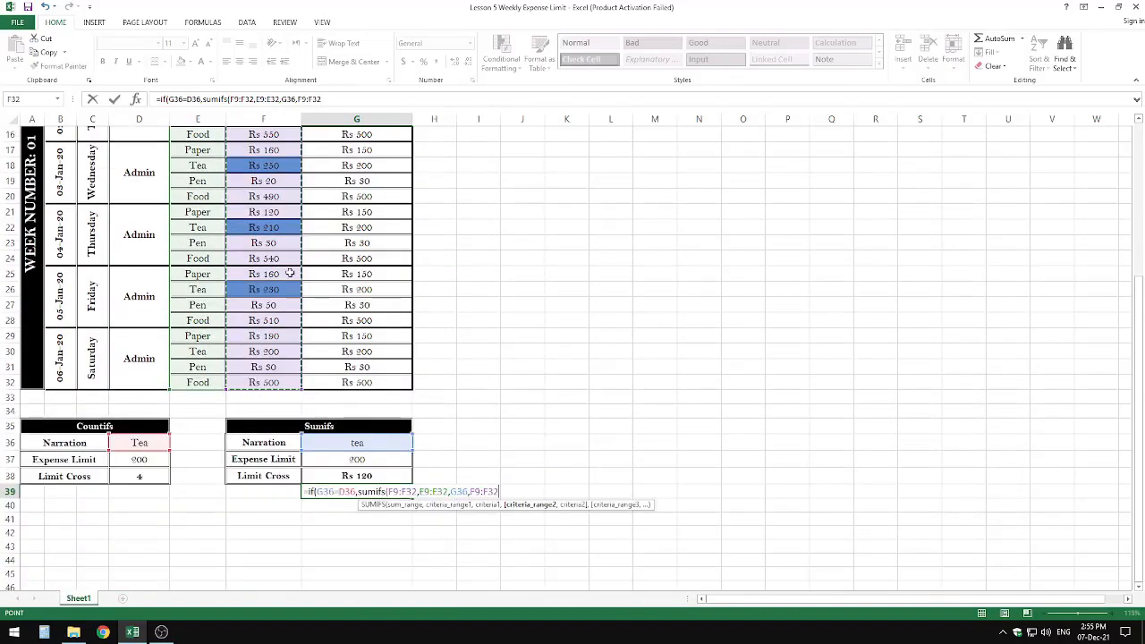
{"action": "type", "text": ",\">"}
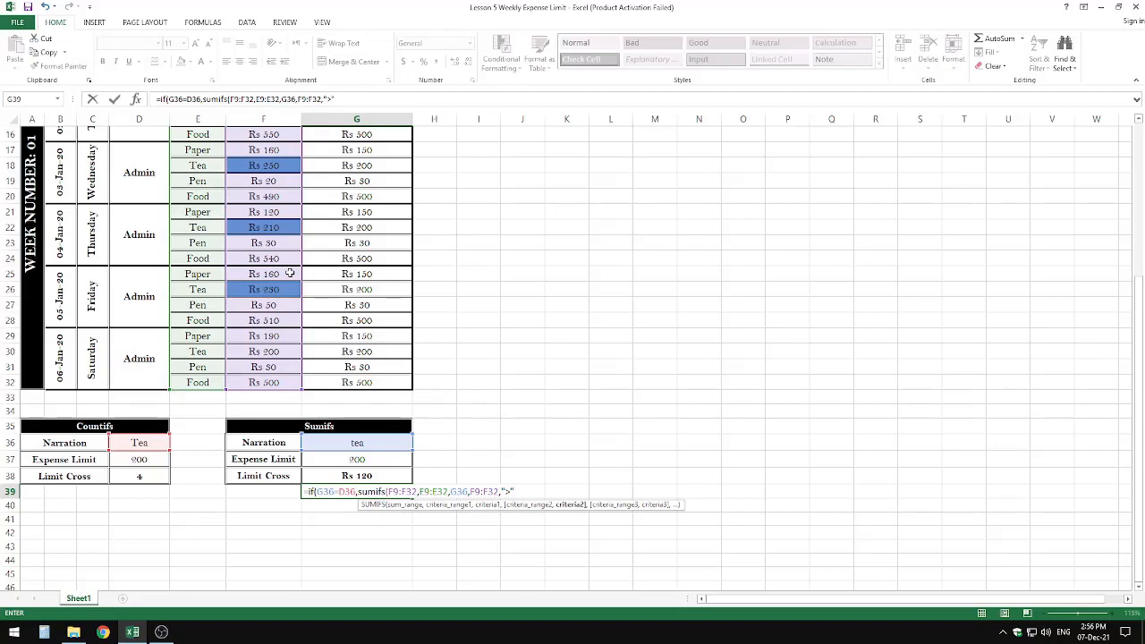
{"action": "type", "text": "\"&"}
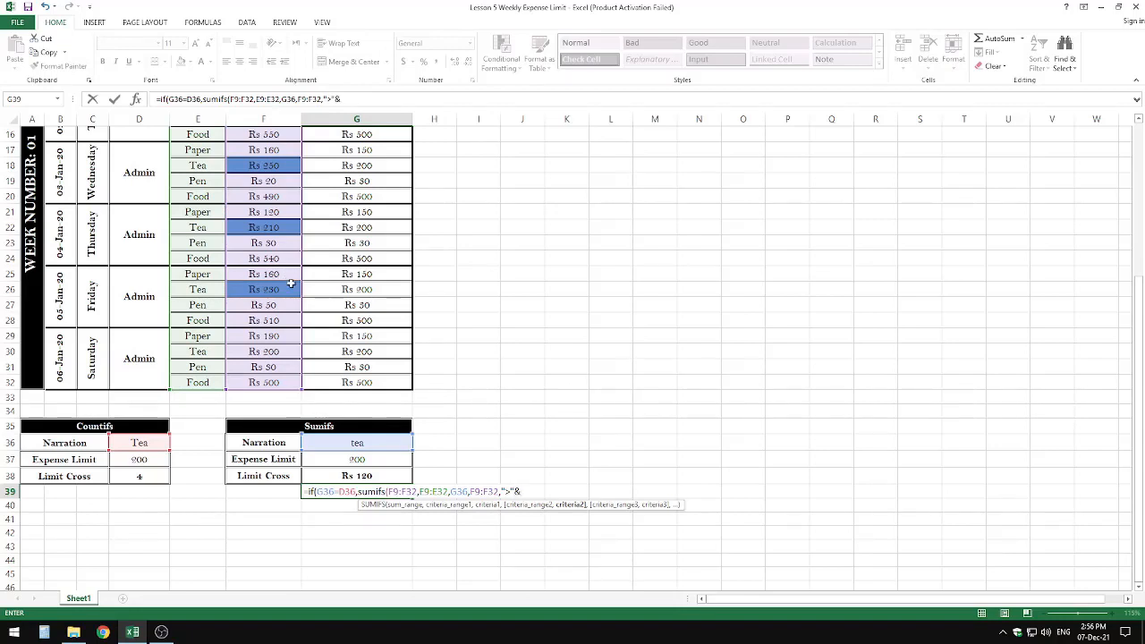
{"action": "left_click", "coordinate": [327, 460]}
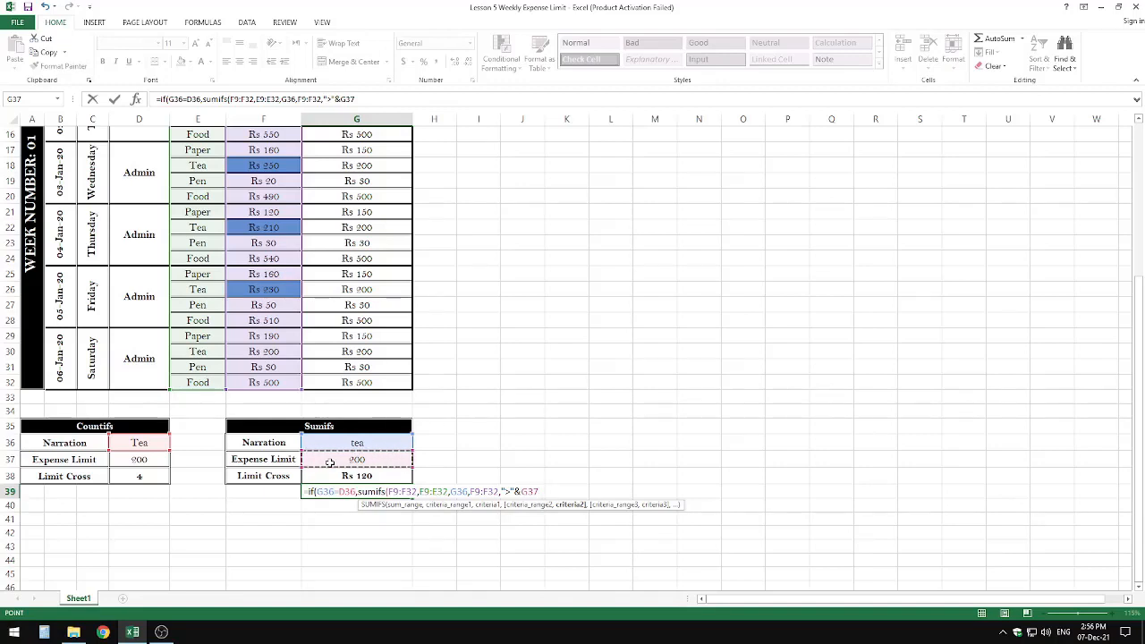
Close the SUMIFS in the G39 formula and subtract PRODUCT(D37:D38) from it
{"action": "type", "text": ")-"}
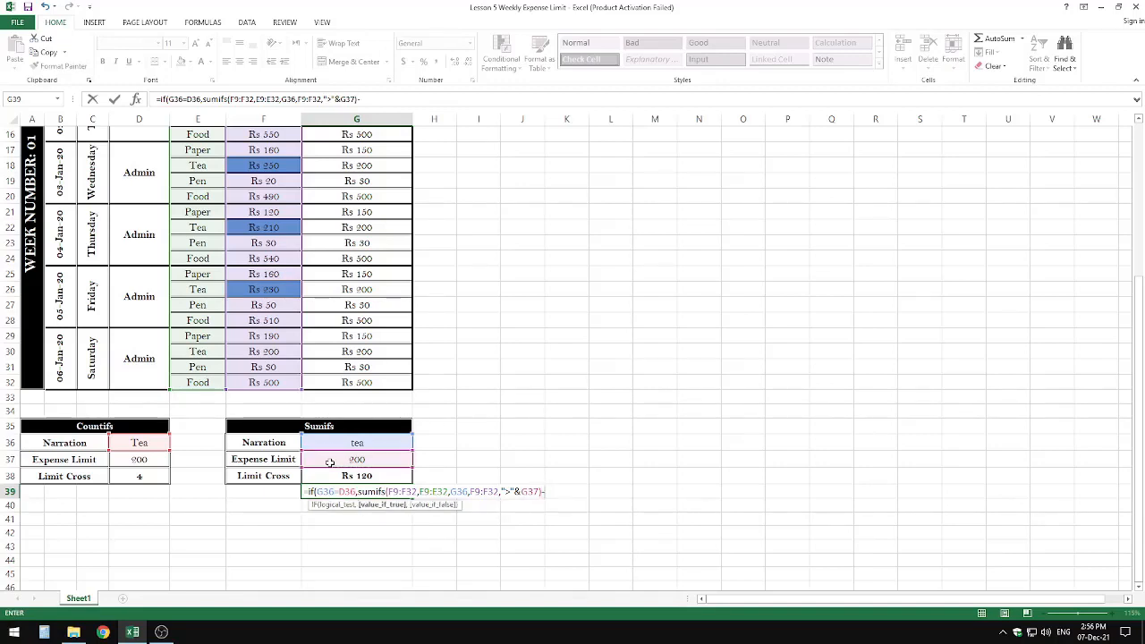
{"action": "type", "text": "produc"}
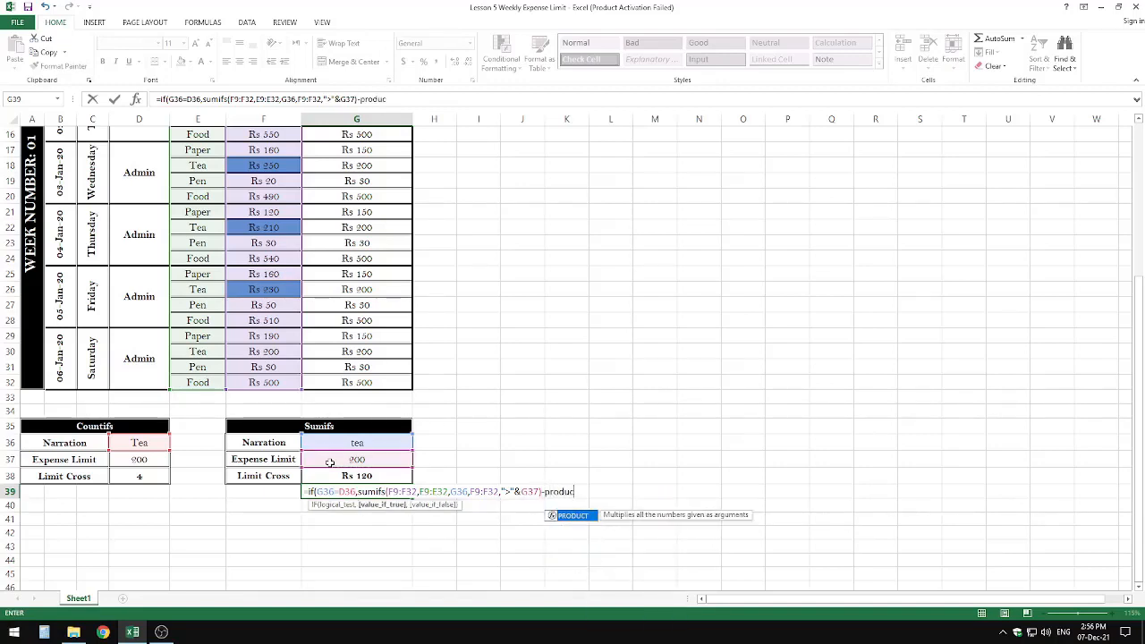
{"action": "key", "text": "Tab"}
{"action": "left_click_drag", "start_coordinate": [164, 462], "coordinate": [156, 475]}
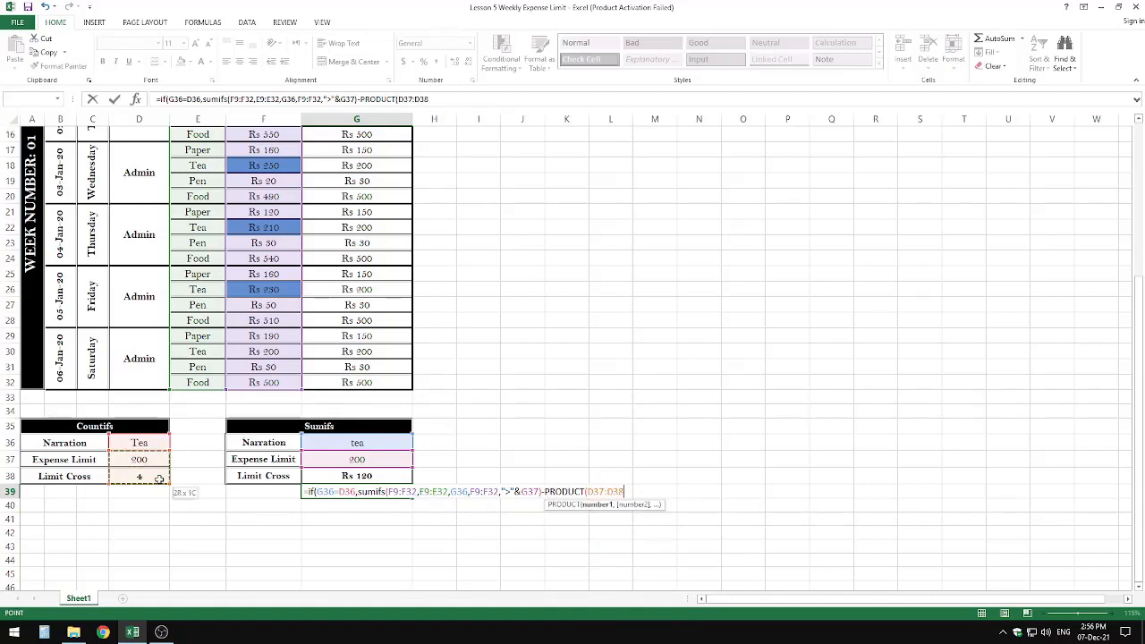
{"action": "type", "text": ")"}
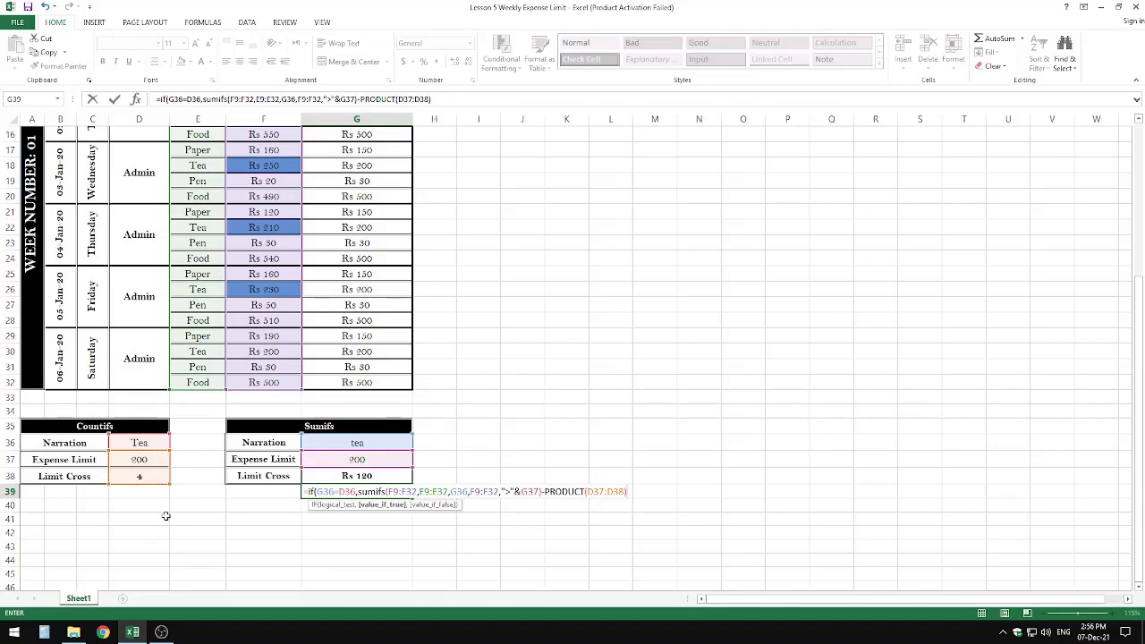
Set the IF's value if false to "Change Narration" and enter the formula in G39
{"action": "type", "text": ","}
{"action": "type", "text": "\""}
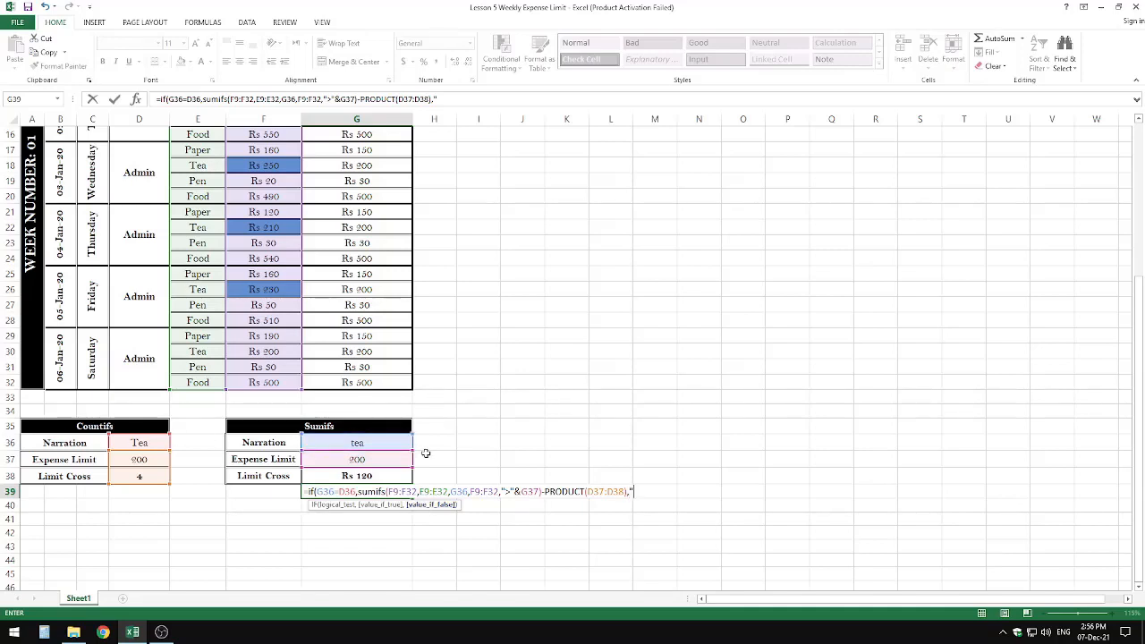
{"action": "type", "text": "Change narration"}
{"action": "key", "text": "BackSpace"}
{"action": "key", "text": "BackSpace"}
{"action": "key", "text": "BackSpace"}
{"action": "key", "text": "BackSpace"}
{"action": "key", "text": "BackSpace"}
{"action": "key", "text": "BackSpace"}
{"action": "key", "text": "BackSpace"}
{"action": "type", "text": "tion"}
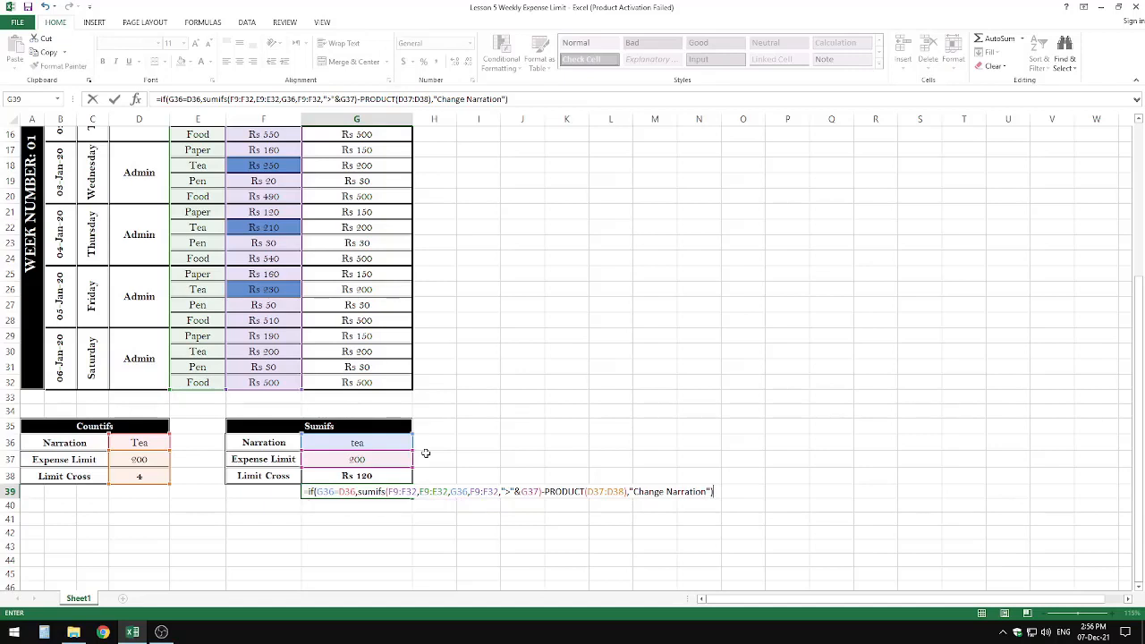
{"action": "key", "text": "ctrl+Return"}
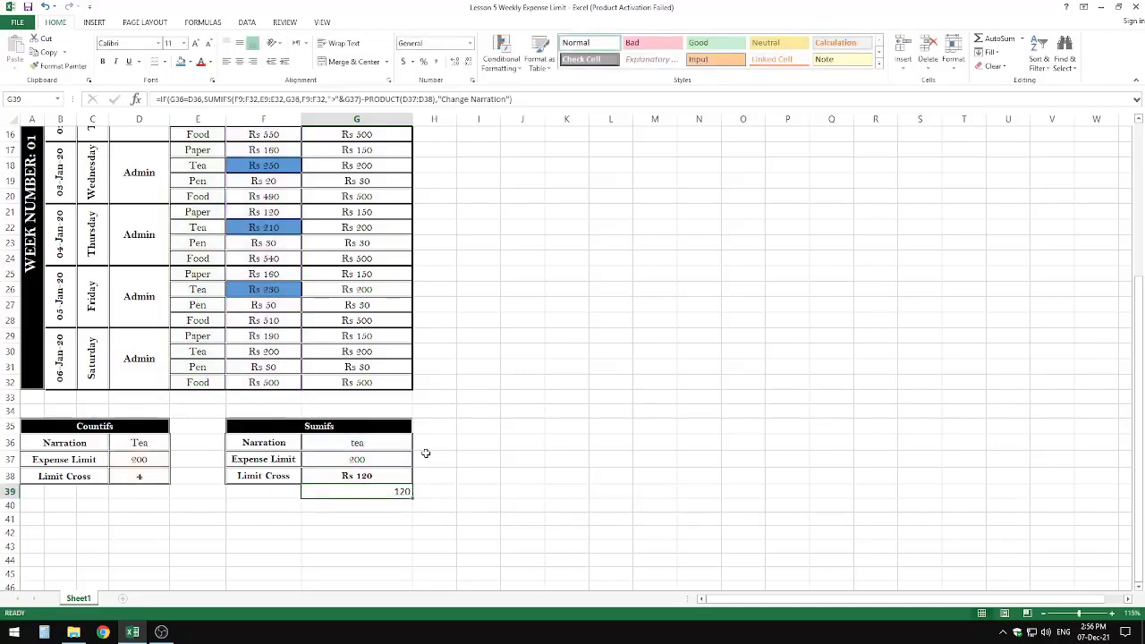
Test the G39 formula by setting the Sumifs Narration in G36 to paper
{"action": "key", "text": "Up"}
{"action": "key", "text": "Up"}
{"action": "key", "text": "Up"}
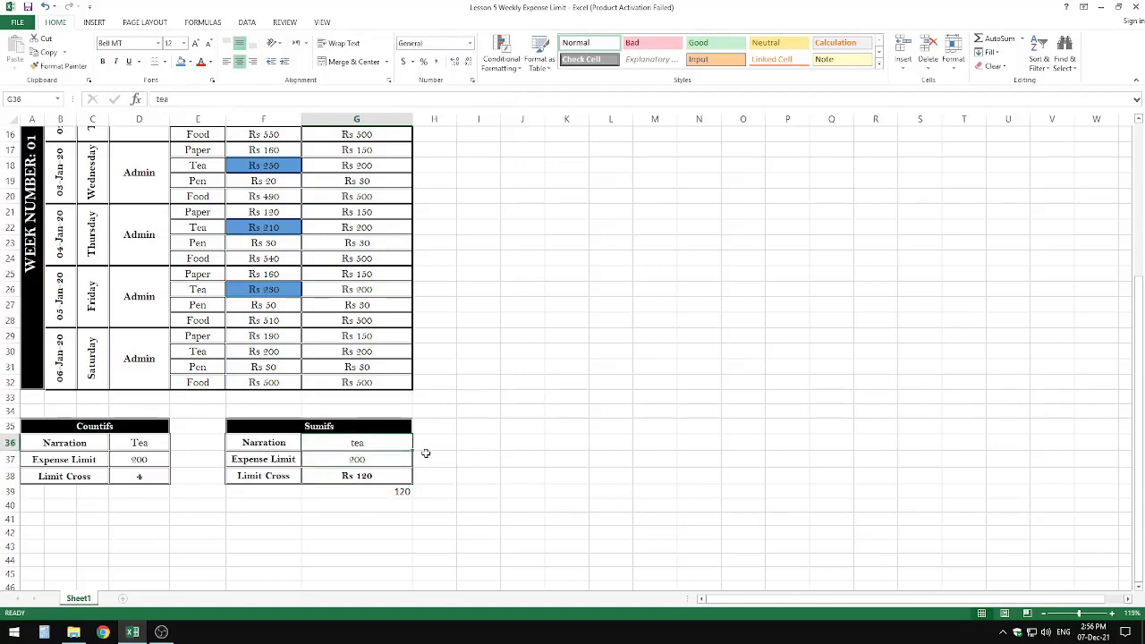
{"action": "type", "text": "paper"}
{"action": "key", "text": "Return"}
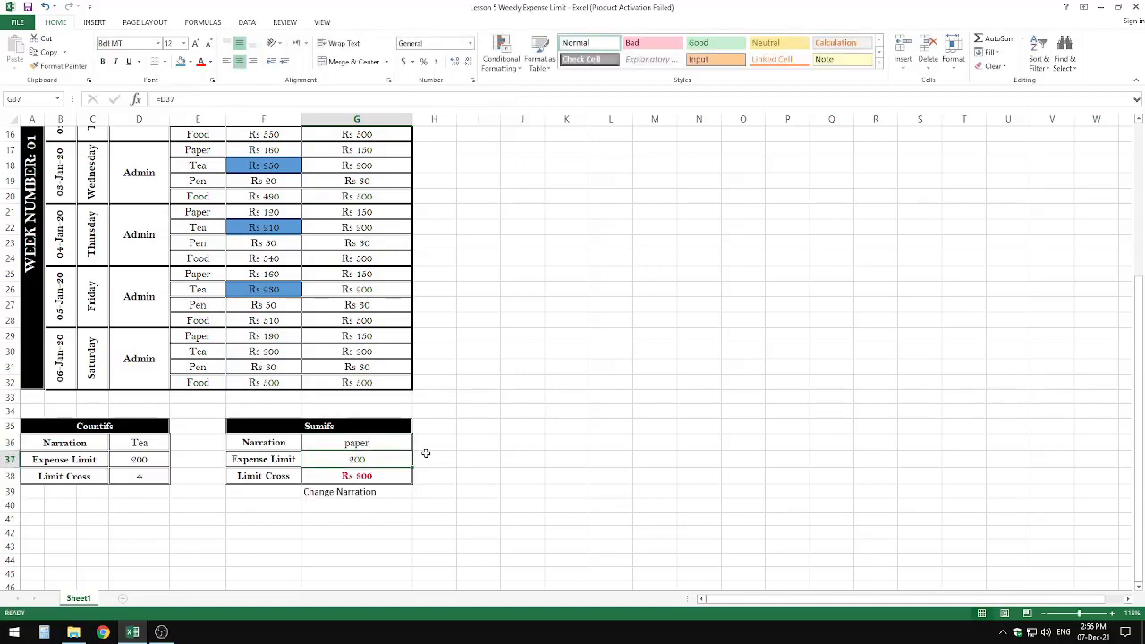
{"action": "key", "text": "Down"}
{"action": "key", "text": "Down"}
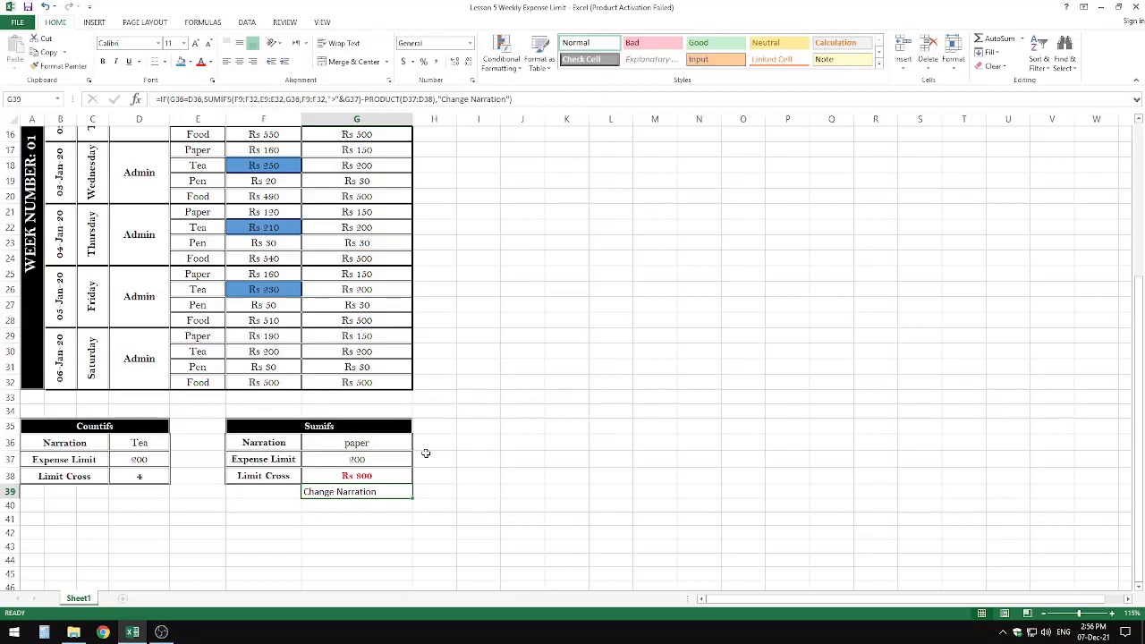
Set the Sumifs Narration in G36 to Tea
{"action": "key", "text": "Up"}
{"action": "key", "text": "Up"}
{"action": "key", "text": "Up"}
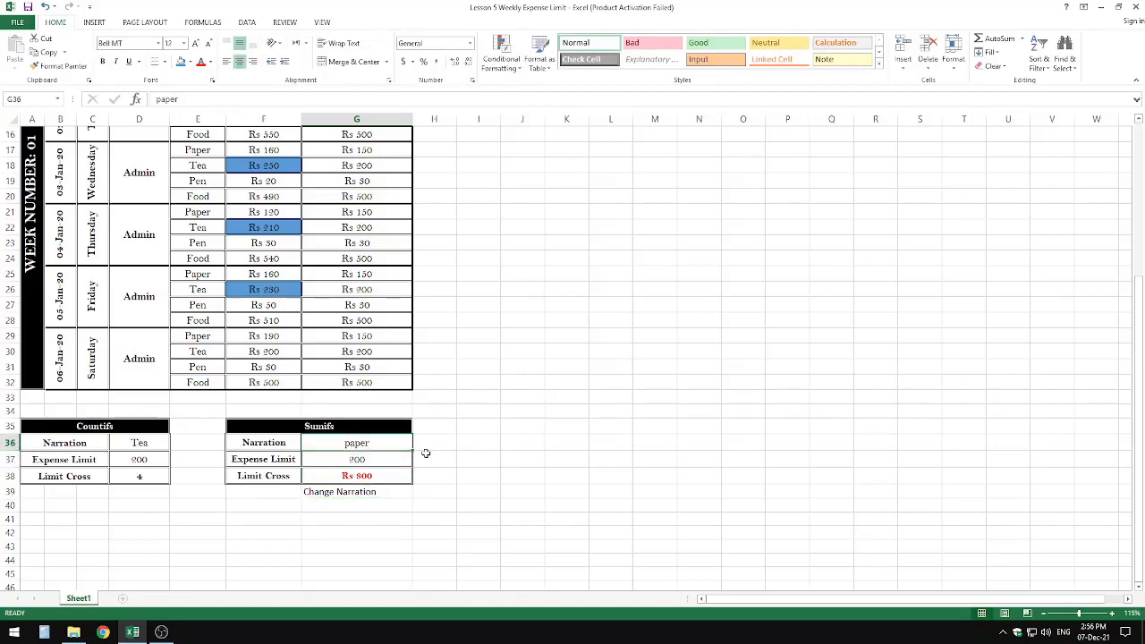
{"action": "type", "text": "Tea"}
{"action": "key", "text": "Return"}
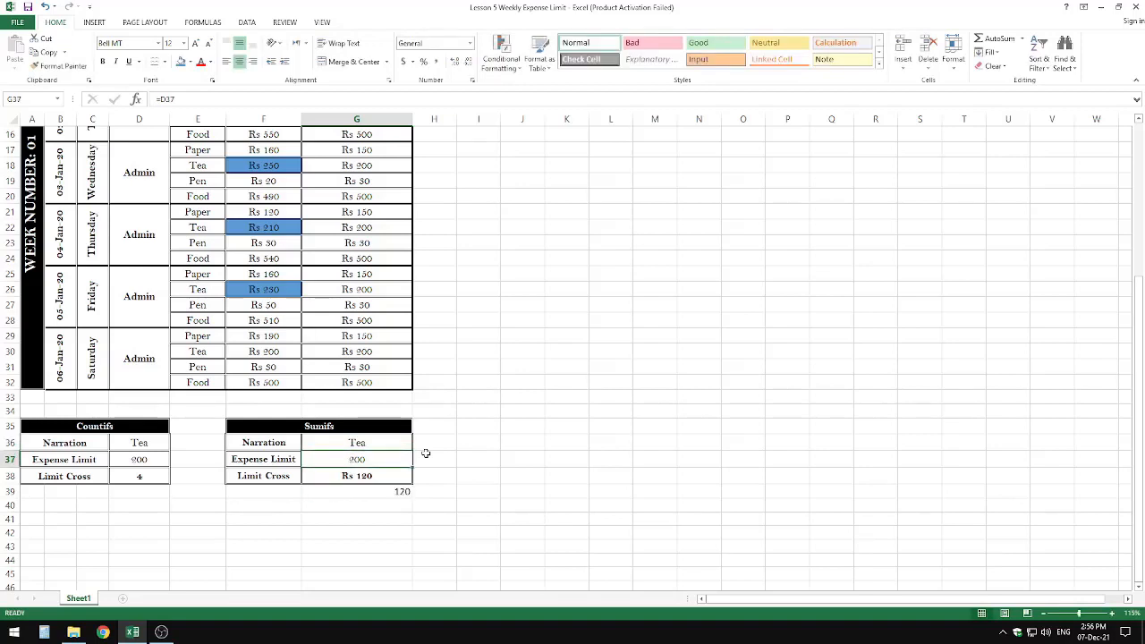
Link the Sumifs Narration in G36 to the Countifs Narration with =D36
{"action": "key", "text": "Up"}
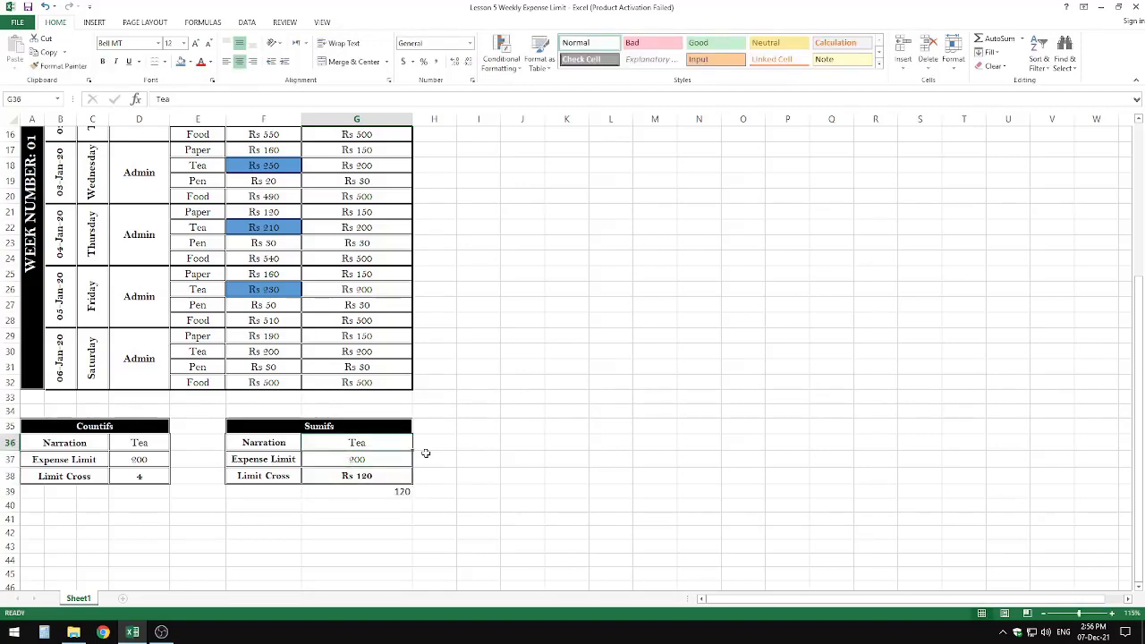
{"action": "type", "text": "="}
{"action": "key", "text": "Left"}
{"action": "key", "text": "Left"}
{"action": "key", "text": "Left"}
{"action": "key", "text": "Return"}
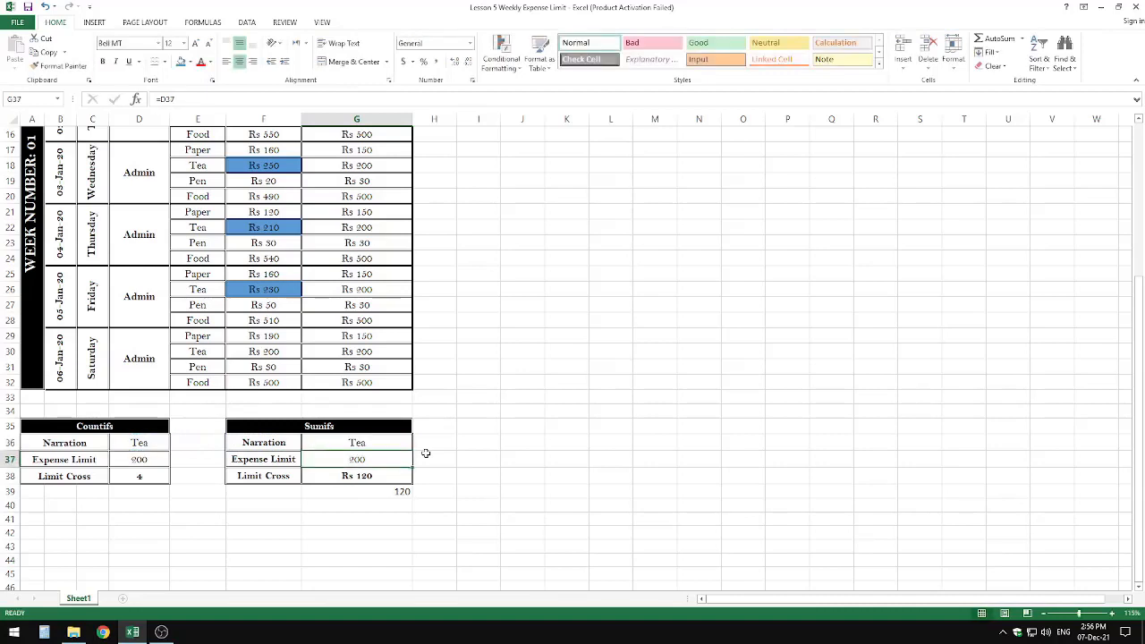
Link the Sumifs Expense Limit in G37 to the Countifs Expense Limit with =D37
{"action": "type", "text": "="}
{"action": "key", "text": "Left"}
{"action": "key", "text": "Left"}
{"action": "key", "text": "Left"}
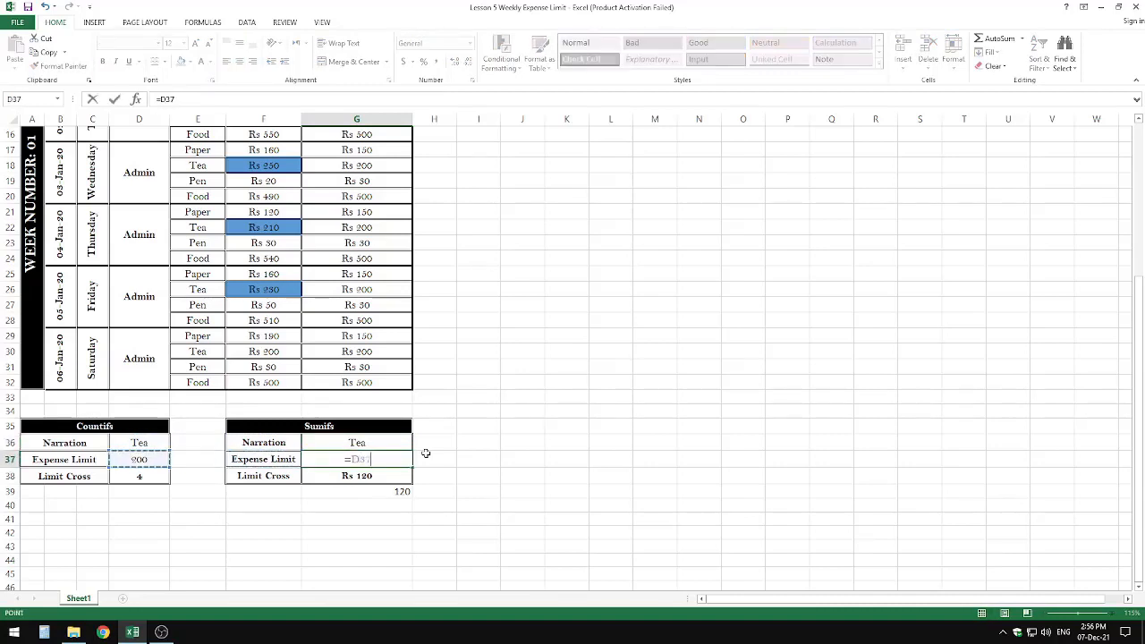
{"action": "key", "text": "Return"}
Change the Countifs Narration in D36 to paper
{"action": "key", "text": "Up"}
{"action": "key", "text": "Left"}
{"action": "key", "text": "Left"}
{"action": "key", "text": "Left"}
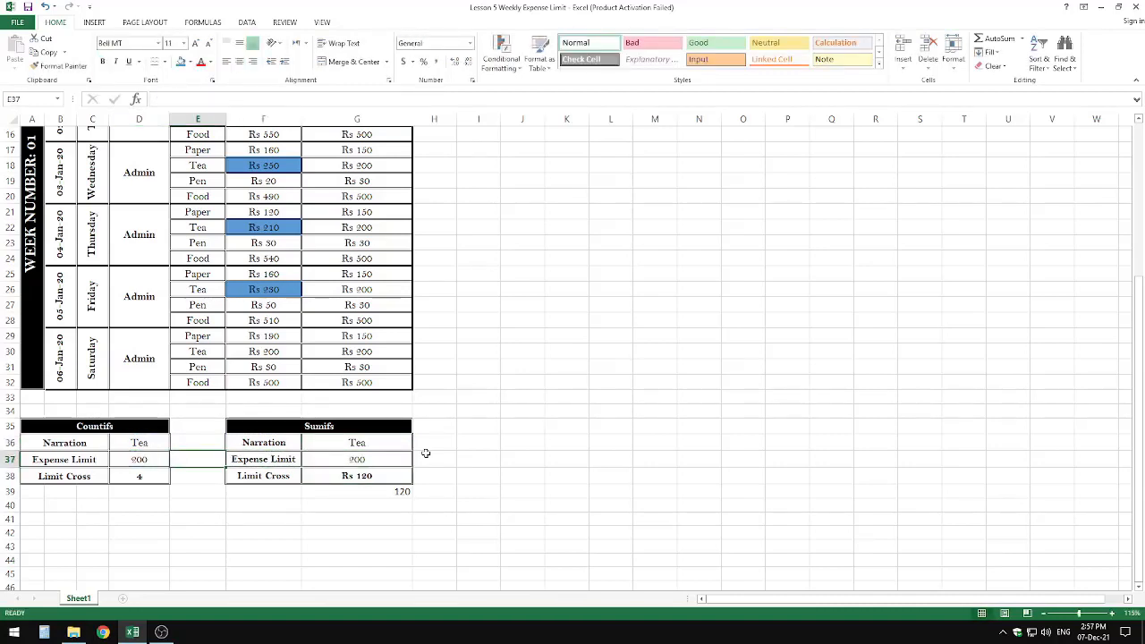
{"action": "key", "text": "Up"}
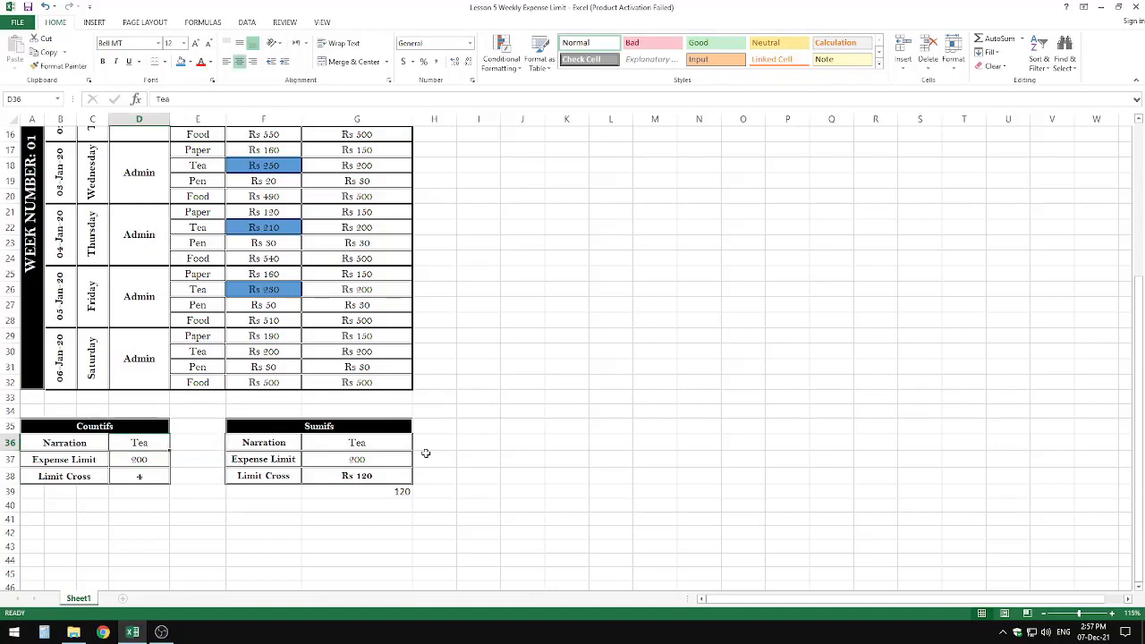
{"action": "type", "text": "paper"}
{"action": "key", "text": "Return"}
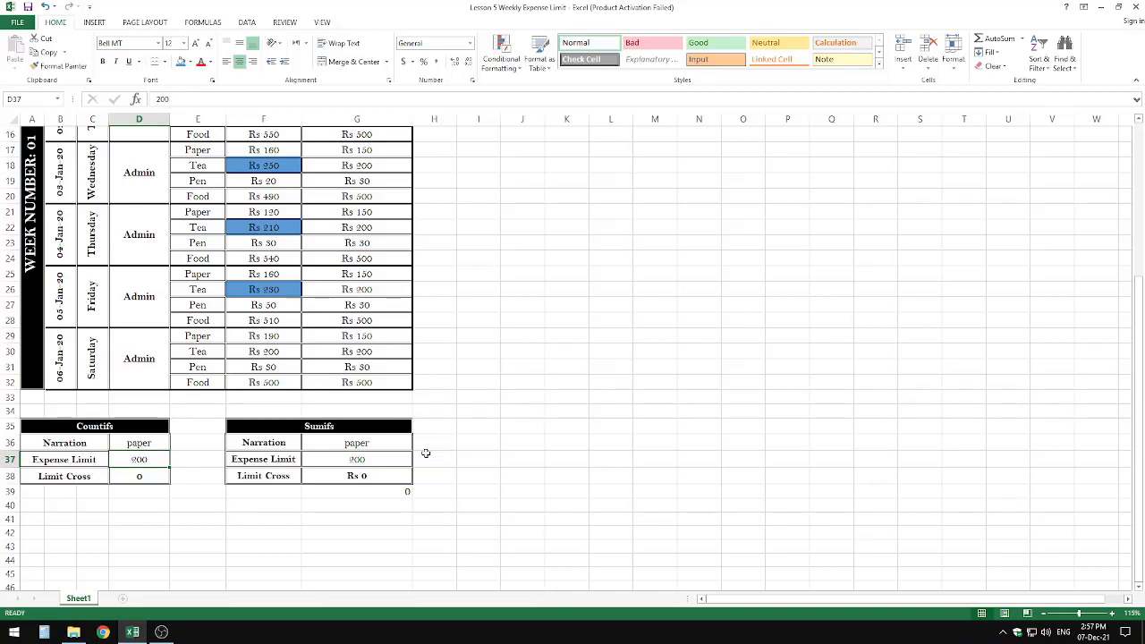
{"action": "key", "text": "Delete"}
{"action": "type", "text": "if("}
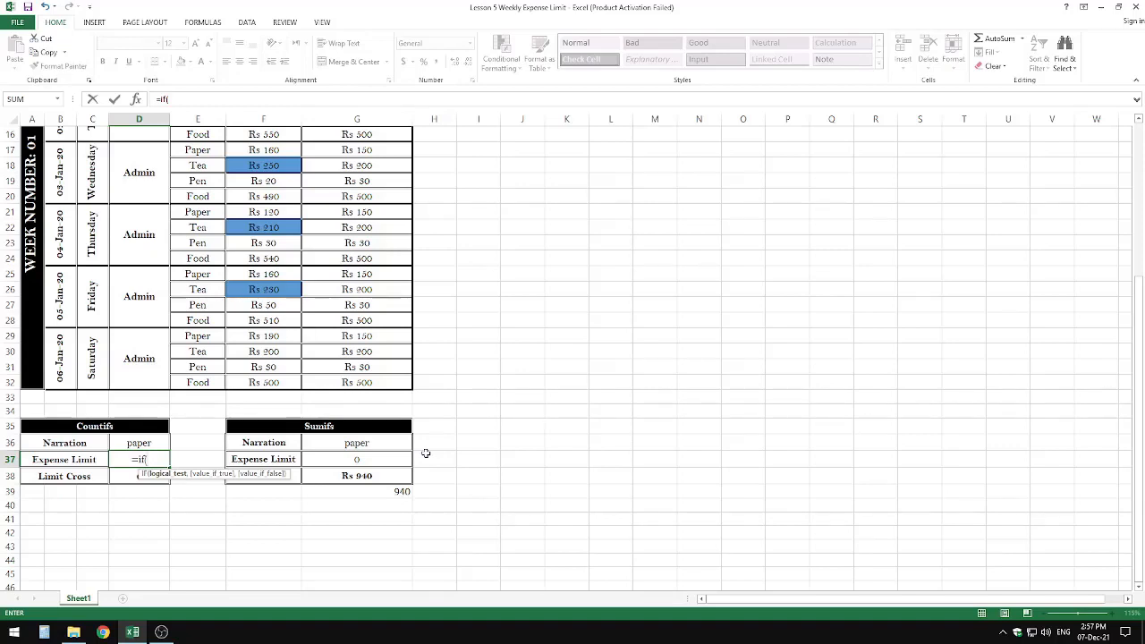
{"action": "key", "text": "BackSpace"}
{"action": "key", "text": "BackSpace"}
{"action": "key", "text": "BackSpace"}
{"action": "key", "text": "BackSpace"}
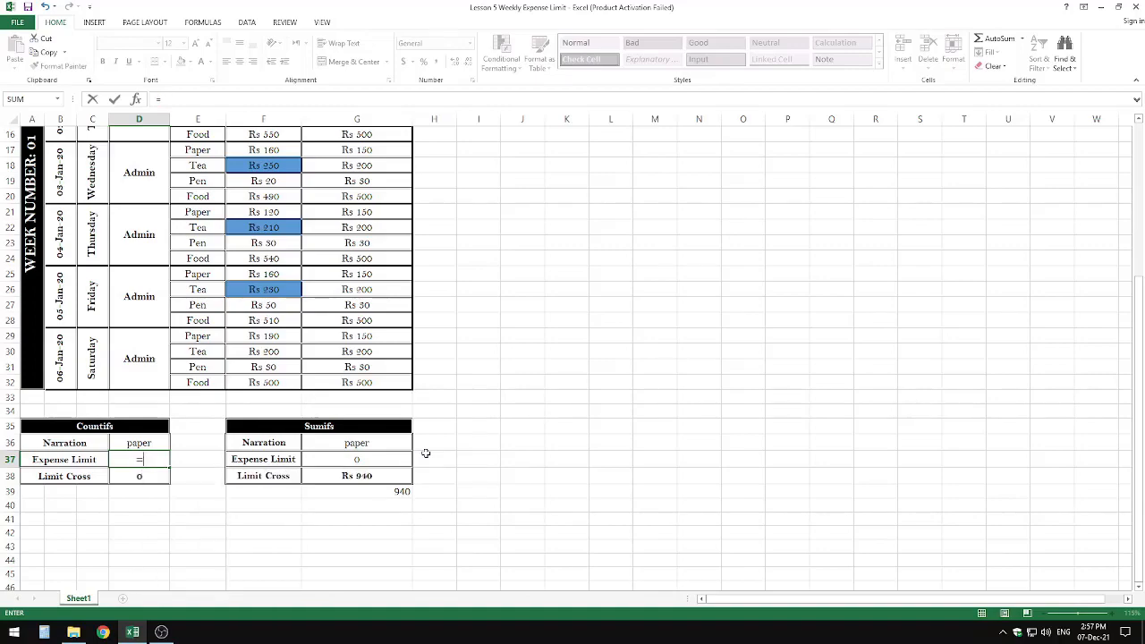
{"action": "left_click", "coordinate": [428, 448]}
Start an IF formula in the Countifs Expense Limit cell D37 with a logical test beginning D36=
{"action": "scroll", "coordinate": [433, 440], "scroll_direction": "up", "scroll_amount": 4}
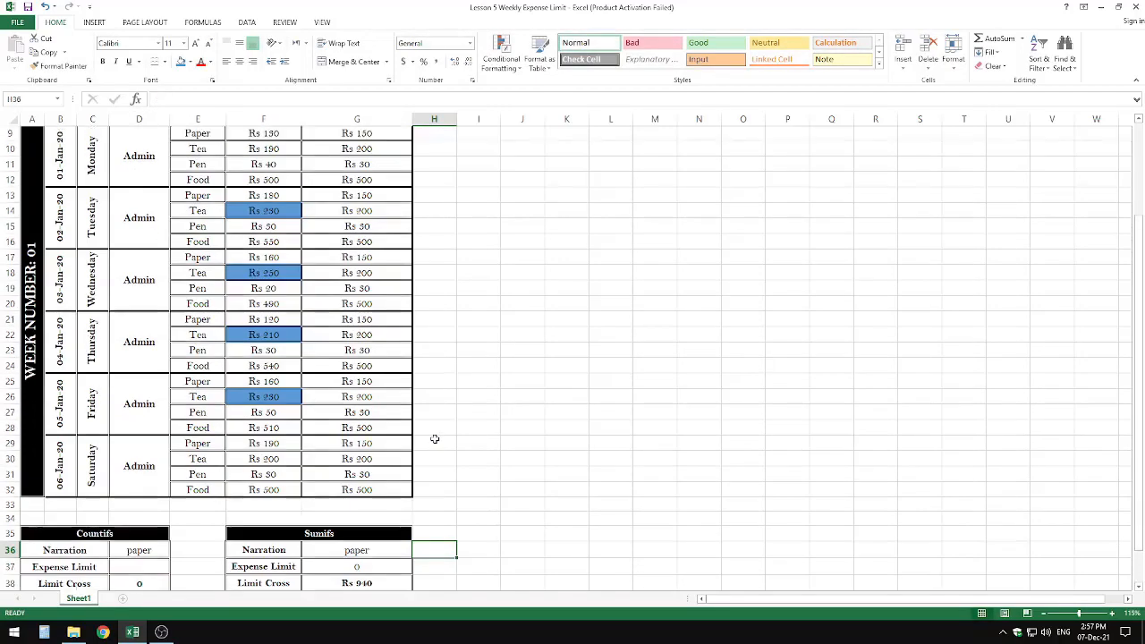
{"action": "scroll", "coordinate": [435, 438], "scroll_direction": "up", "scroll_amount": 1}
{"action": "scroll", "coordinate": [434, 438], "scroll_direction": "down", "scroll_amount": 7}
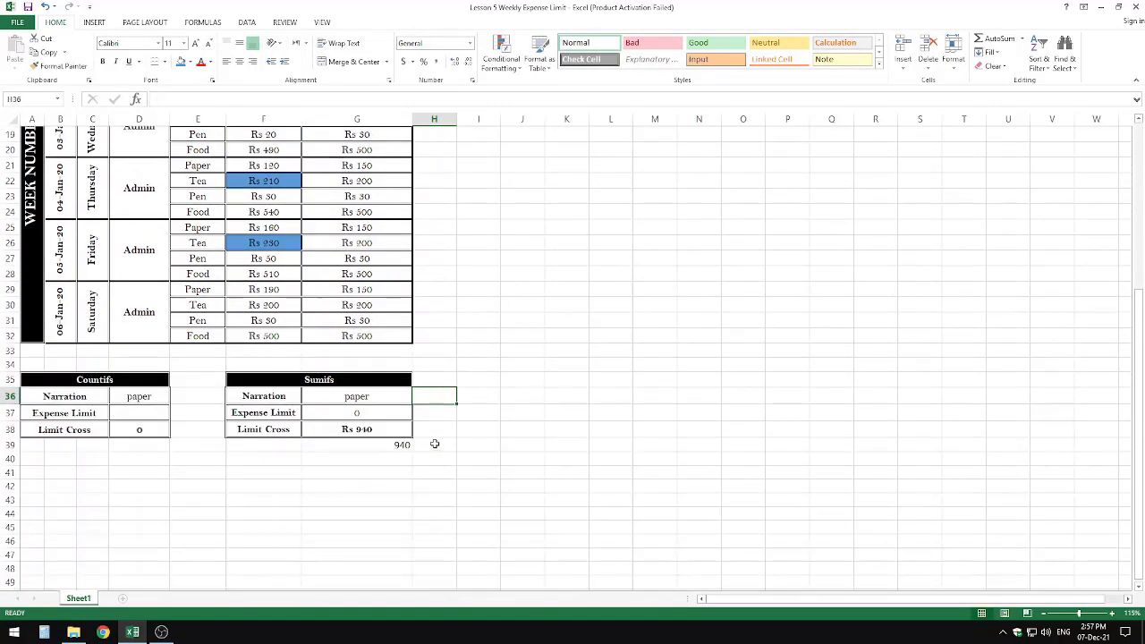
{"action": "left_click", "coordinate": [126, 360]}
{"action": "type", "text": "=if("}
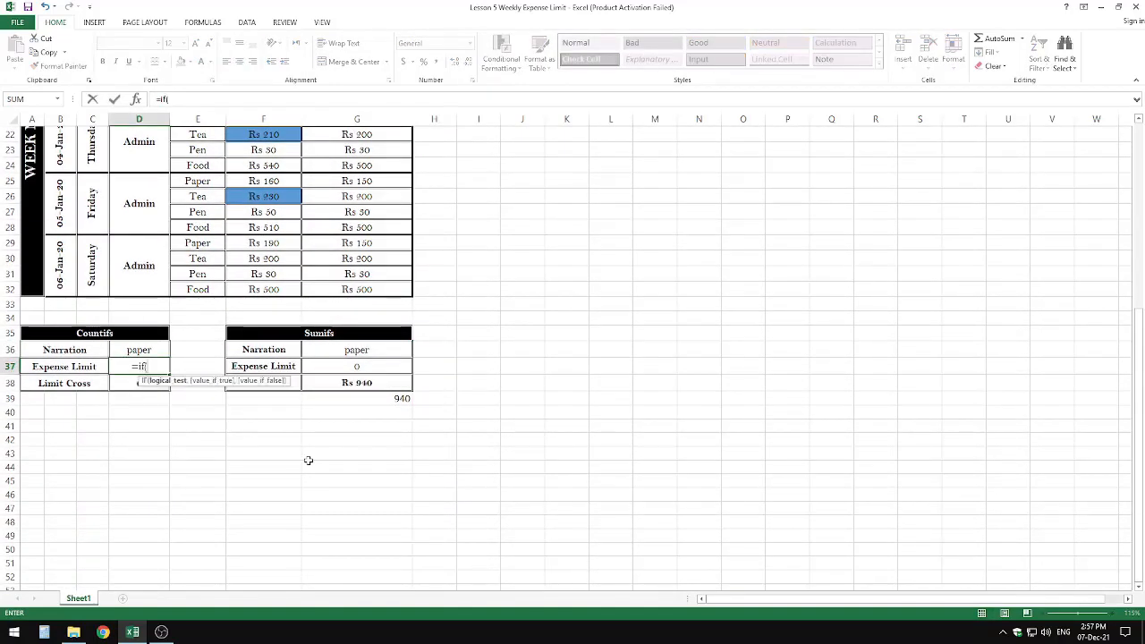
{"action": "type", "text": "D36="}
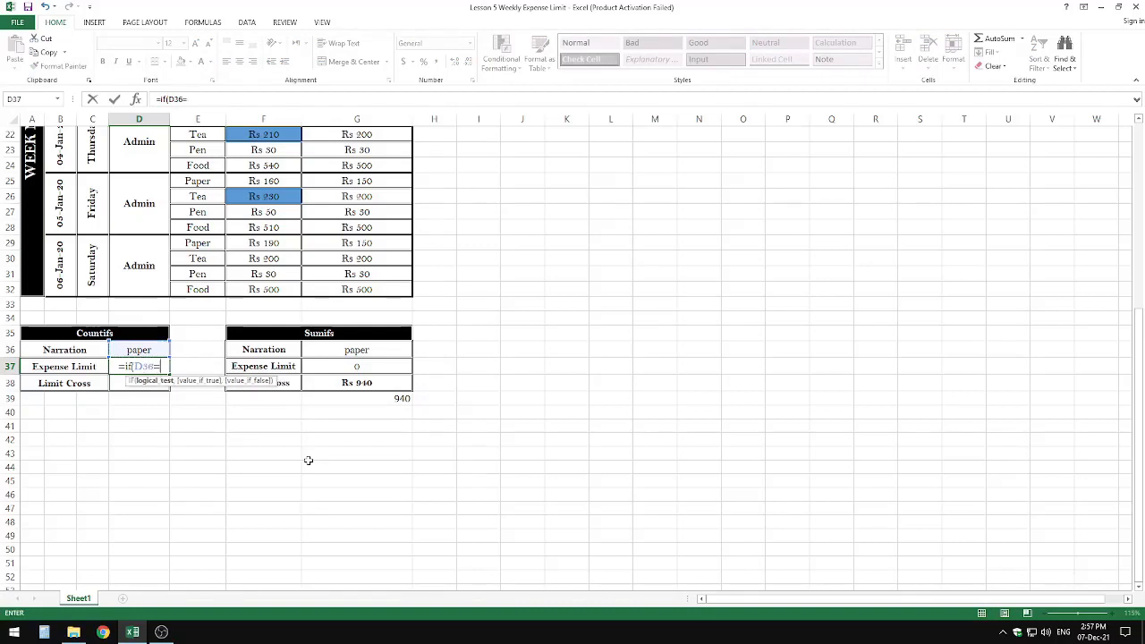
{"action": "type", "text": "paper"}
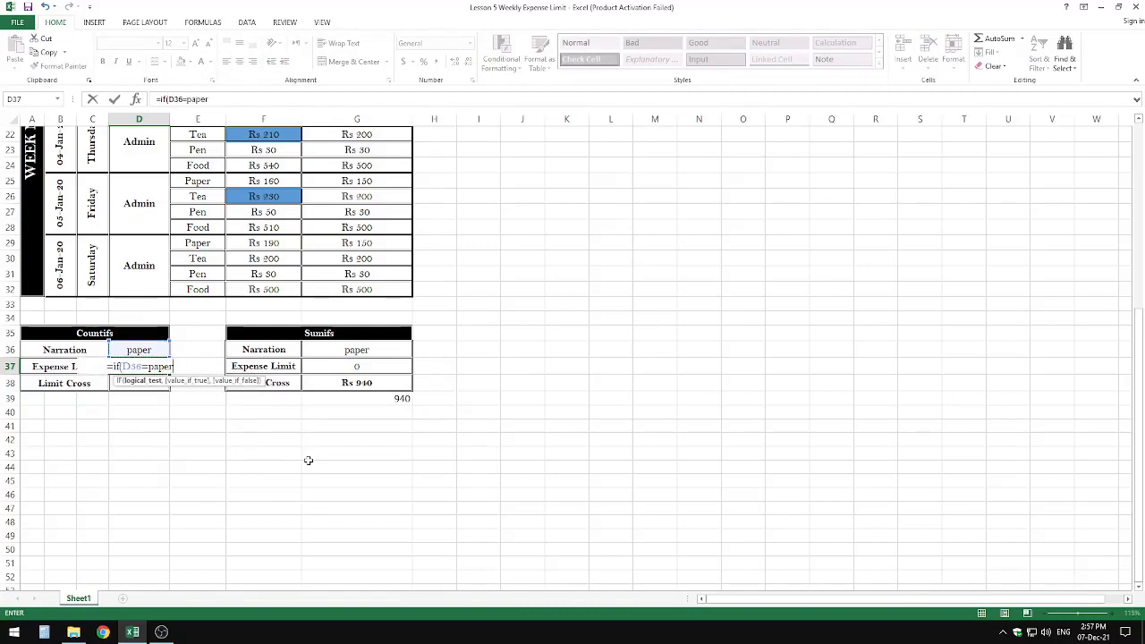
{"action": "key", "text": "BackSpace"}
{"action": "key", "text": "BackSpace"}
{"action": "key", "text": "BackSpace"}
{"action": "key", "text": "BackSpace"}
{"action": "key", "text": "BackSpace"}
{"action": "type", "text": "\"p"}
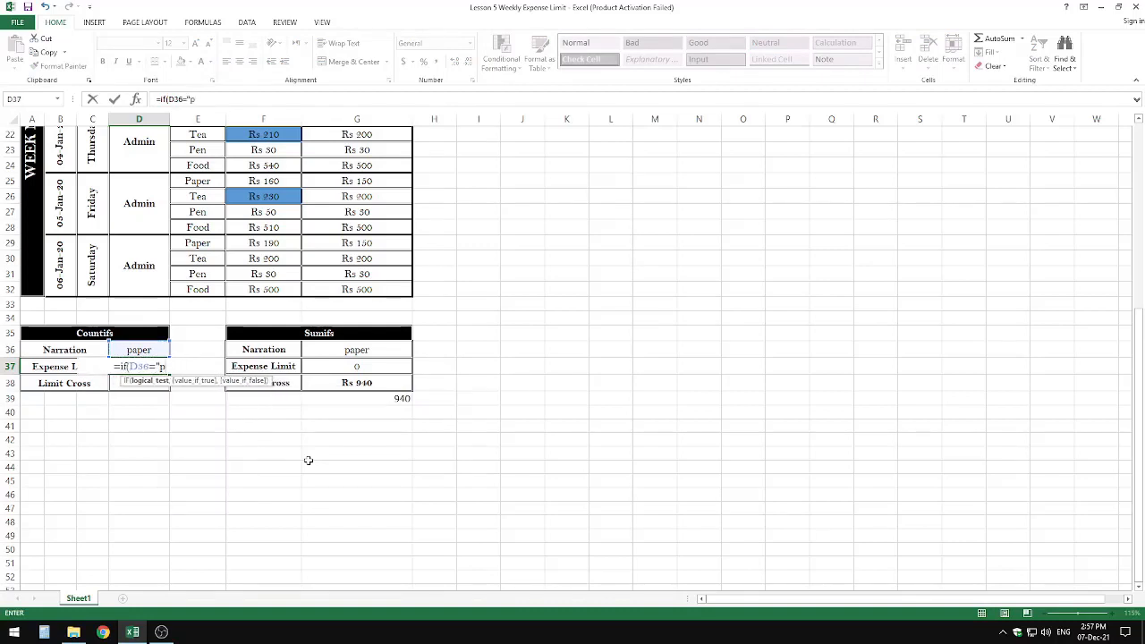
{"action": "type", "text": "aper\""}
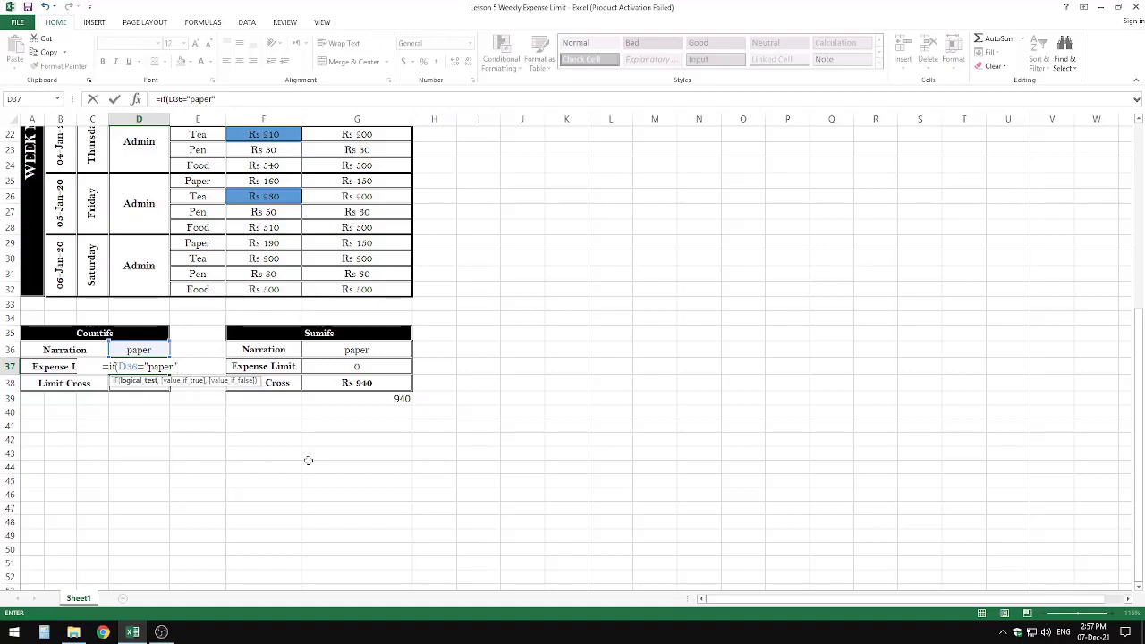
{"action": "type", "text": ","}
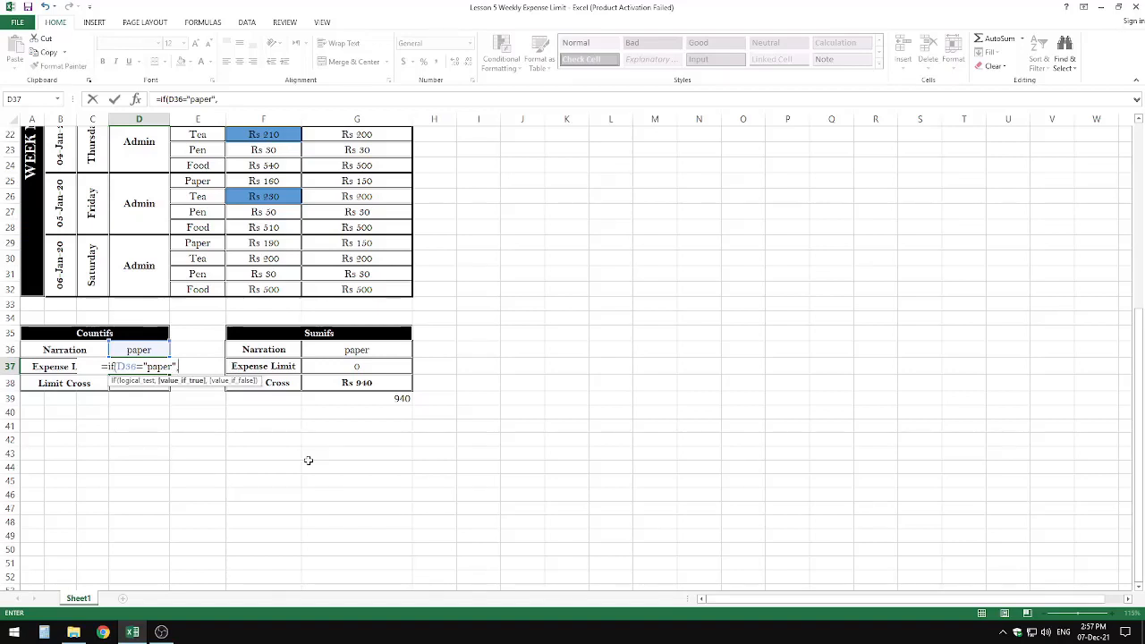
{"action": "key", "text": "BackSpace"}
{"action": "key", "text": "BackSpace"}
{"action": "key", "text": "BackSpace"}
{"action": "key", "text": "BackSpace"}
{"action": "key", "text": "BackSpace"}
{"action": "key", "text": "BackSpace"}
{"action": "key", "text": "BackSpace"}
{"action": "key", "text": "BackSpace"}
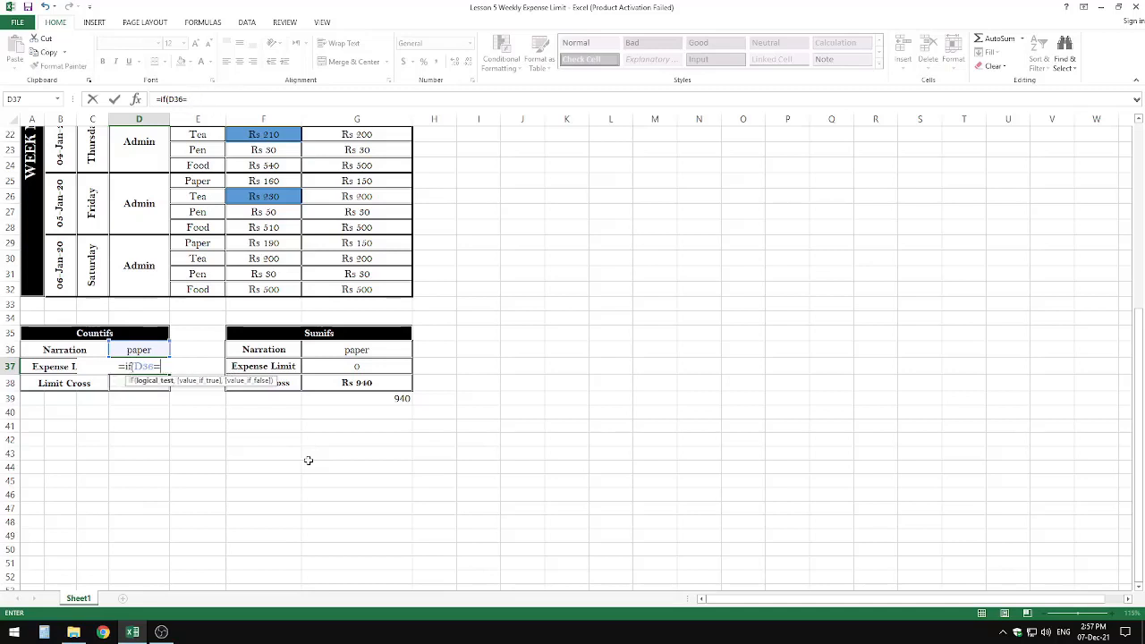
Compare D36 with the Paper cell E29 and use its limit G29 as the value if true
{"action": "left_click", "coordinate": [188, 248]}
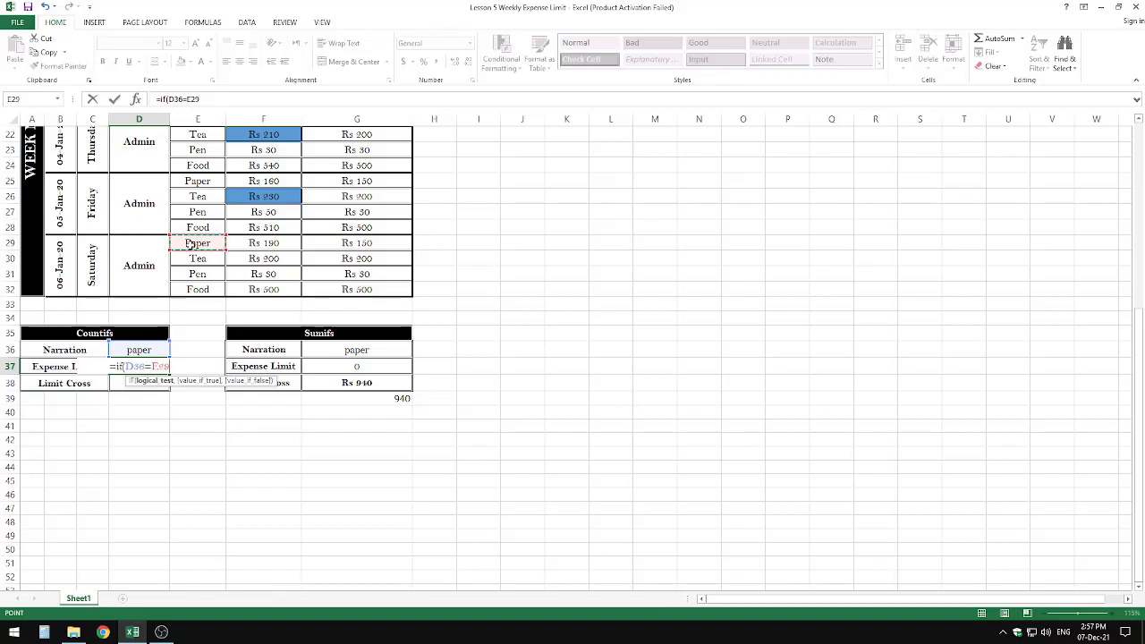
{"action": "type", "text": ","}
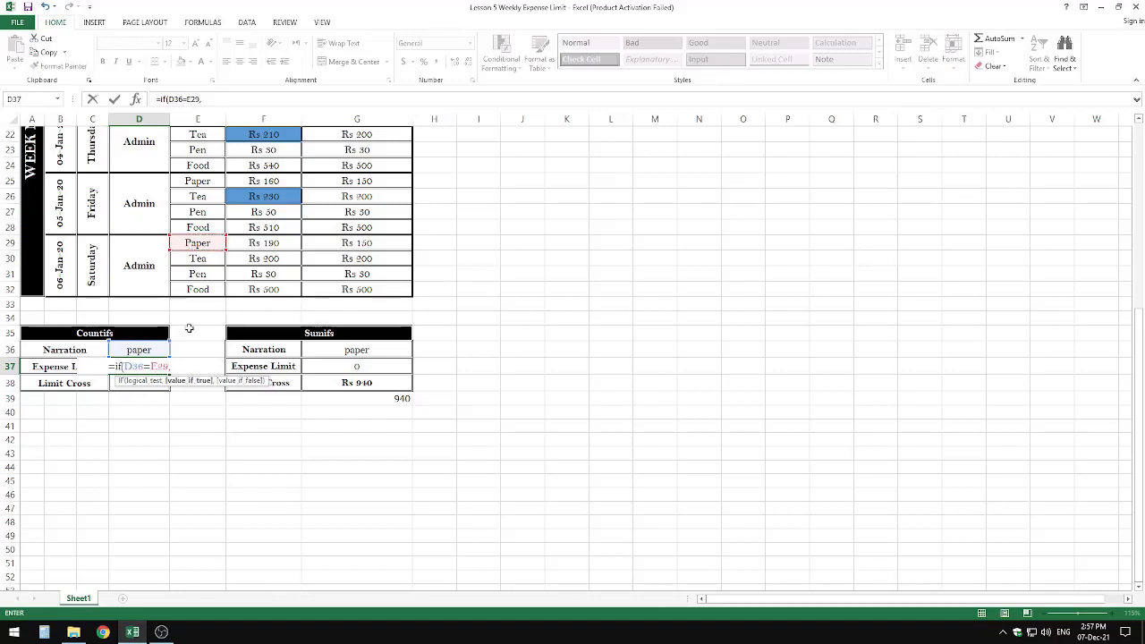
{"action": "left_click", "coordinate": [344, 242]}
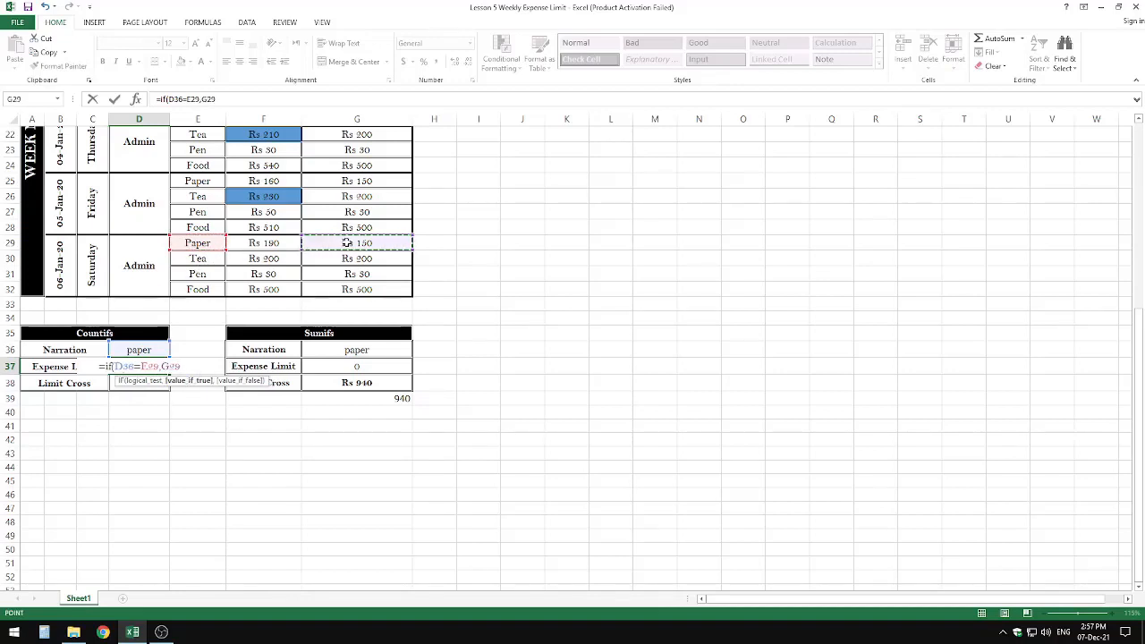
{"action": "type", "text": ","}
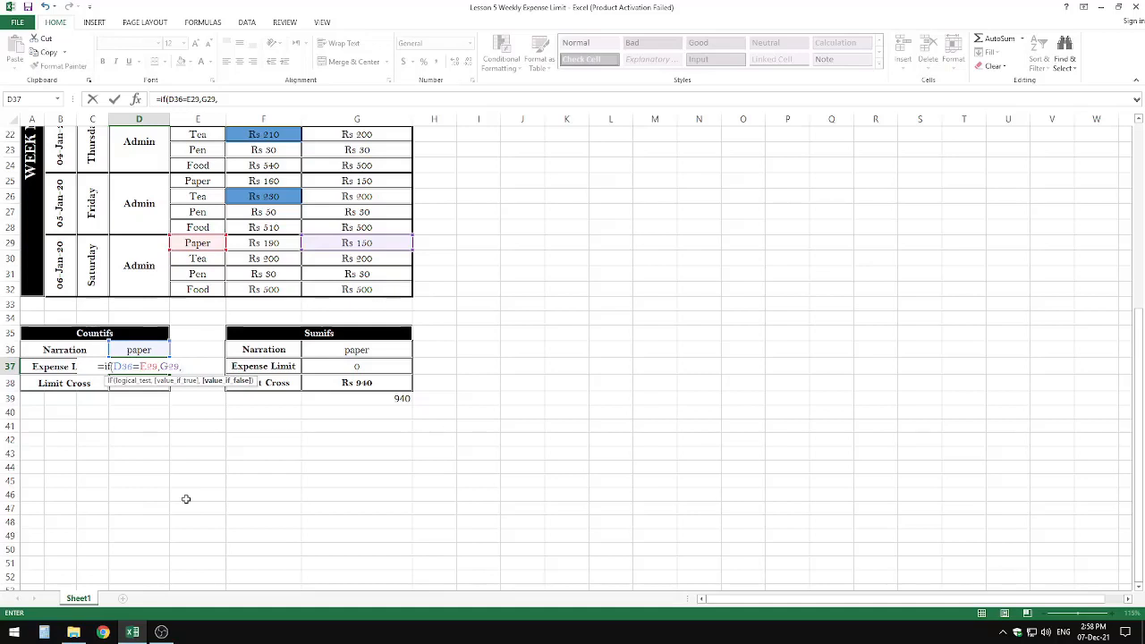
Nest a second IF in D37 that compares D36 with the Tea cell E30 and returns its limit G30
{"action": "type", "text": "if("}
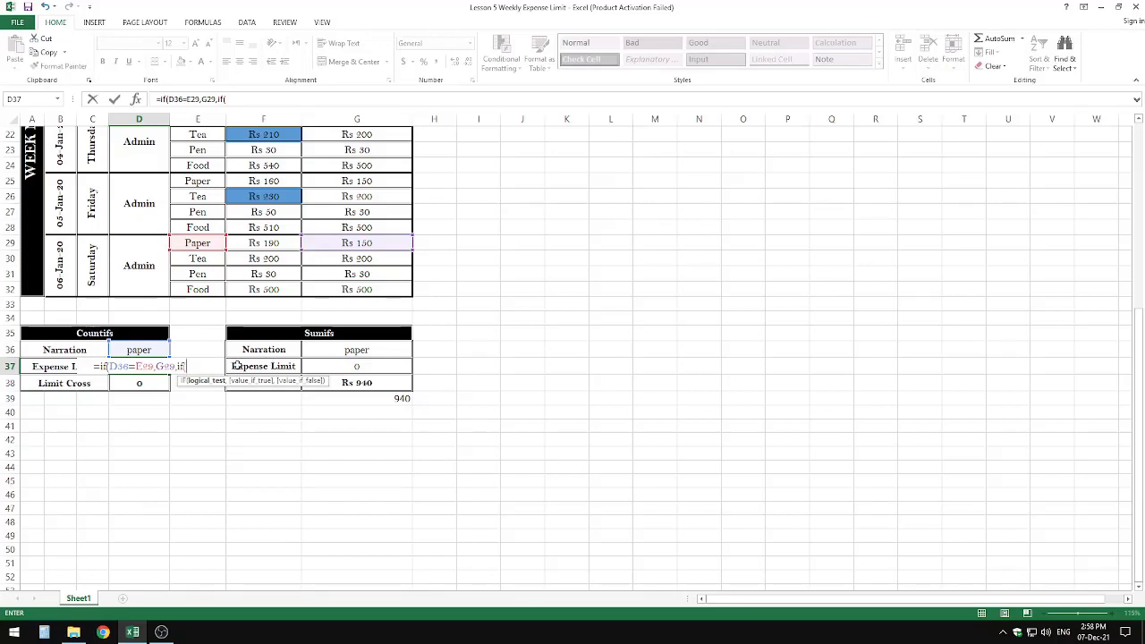
{"action": "left_click", "coordinate": [154, 350]}
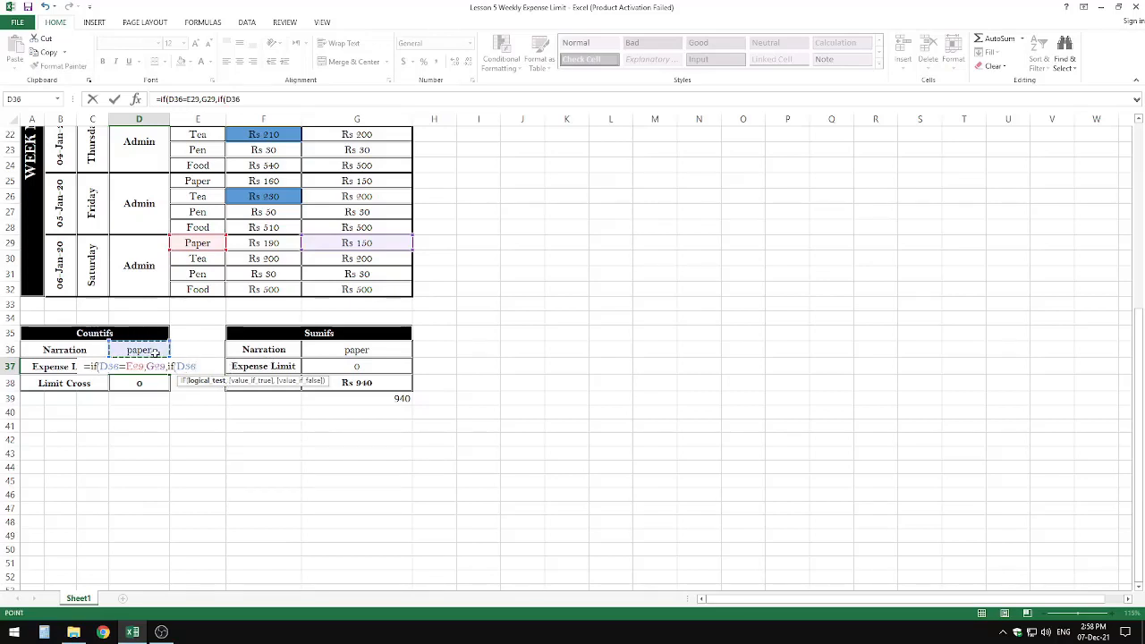
{"action": "type", "text": "="}
{"action": "left_click", "coordinate": [182, 261]}
{"action": "type", "text": ","}
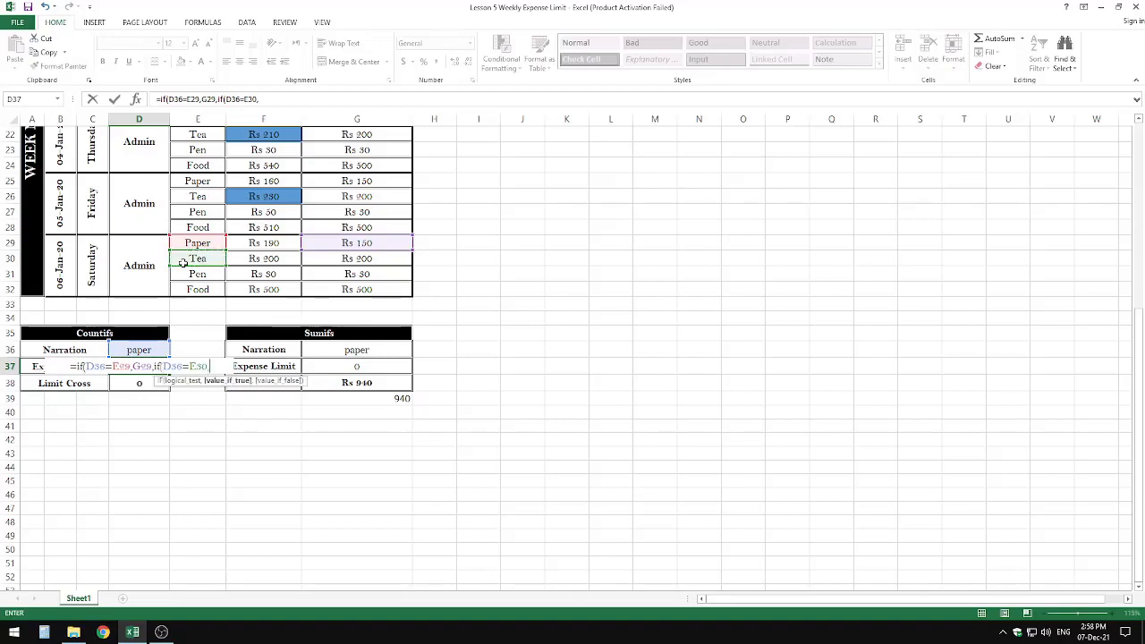
{"action": "left_click", "coordinate": [325, 258]}
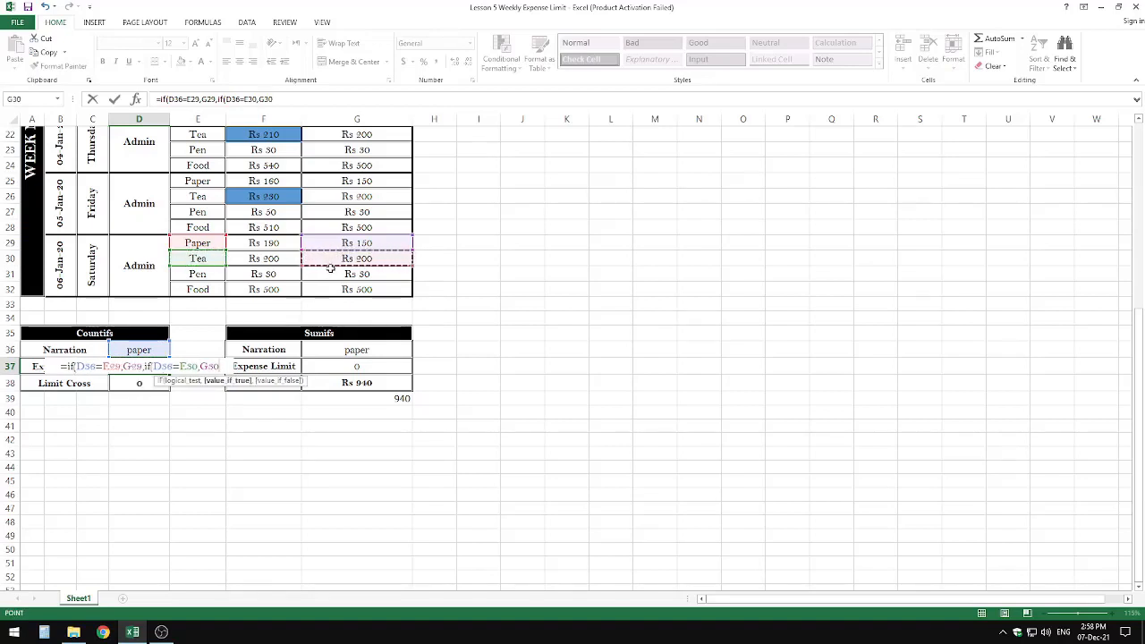
{"action": "type", "text": ","}
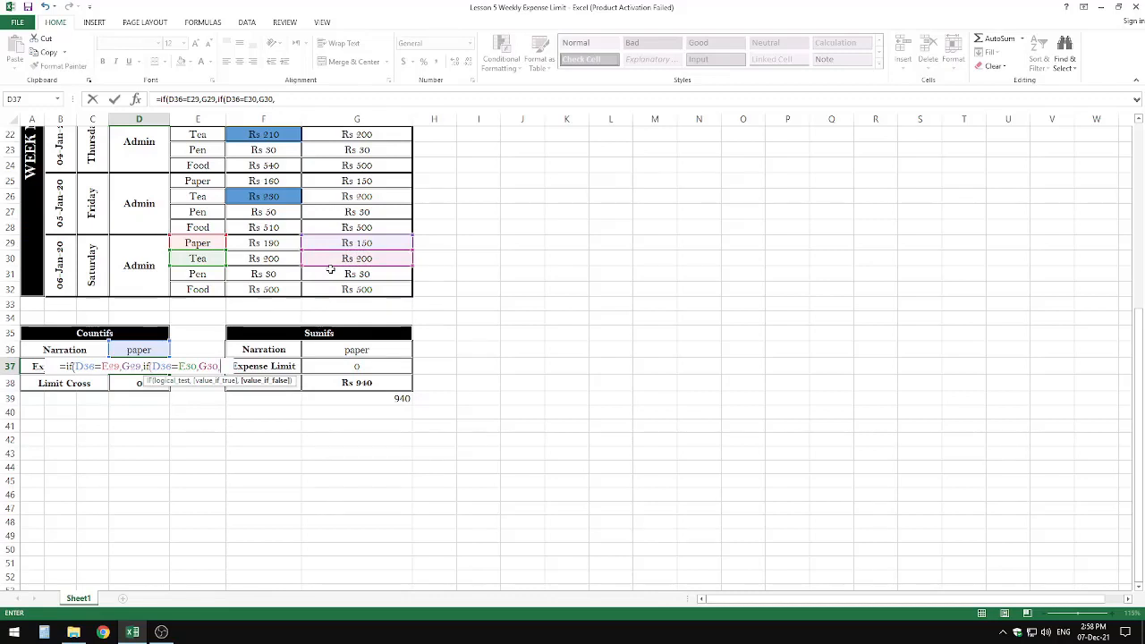
Nest a third IF in D37 that compares D36 with the Pen cell E31 and returns its limit G31
{"action": "type", "text": "if("}
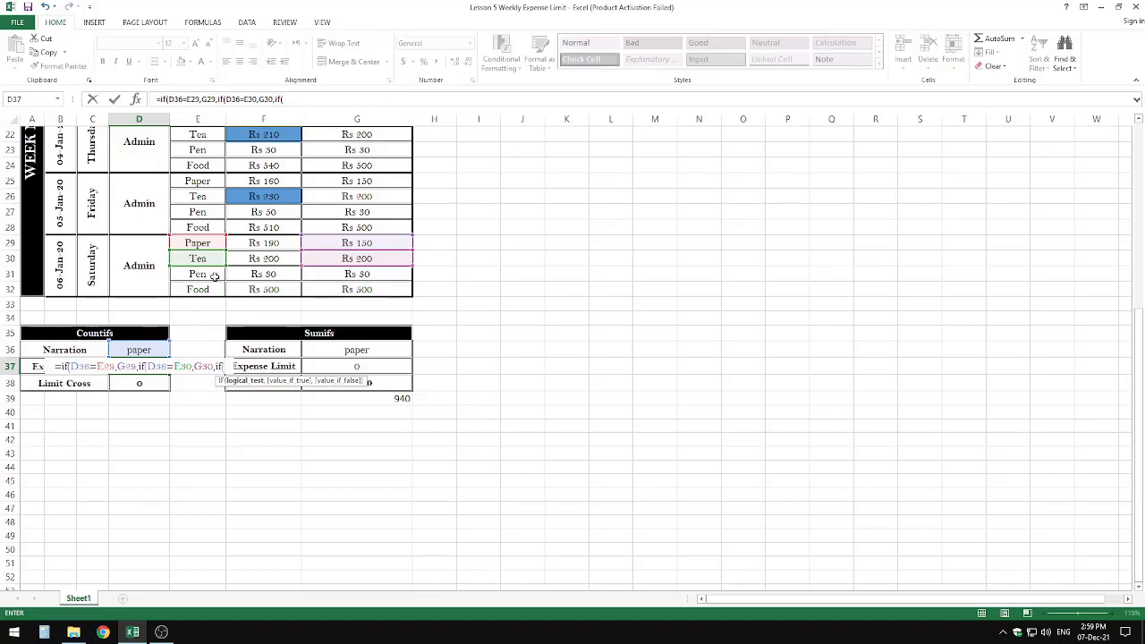
{"action": "left_click", "coordinate": [158, 347]}
{"action": "type", "text": "="}
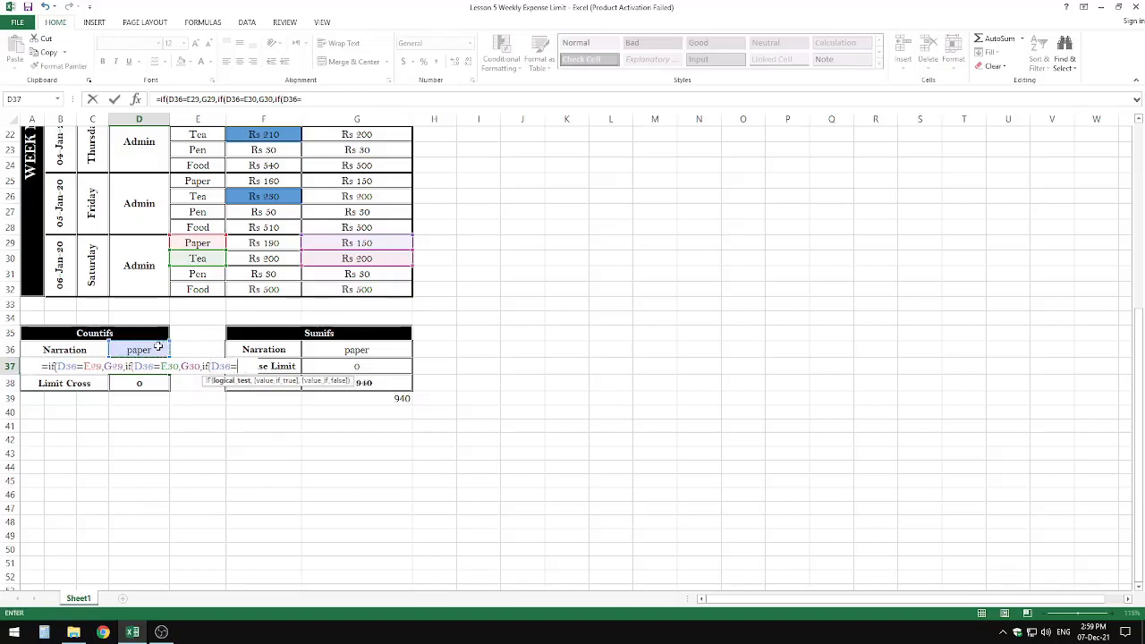
{"action": "left_click", "coordinate": [204, 275]}
{"action": "type", "text": ","}
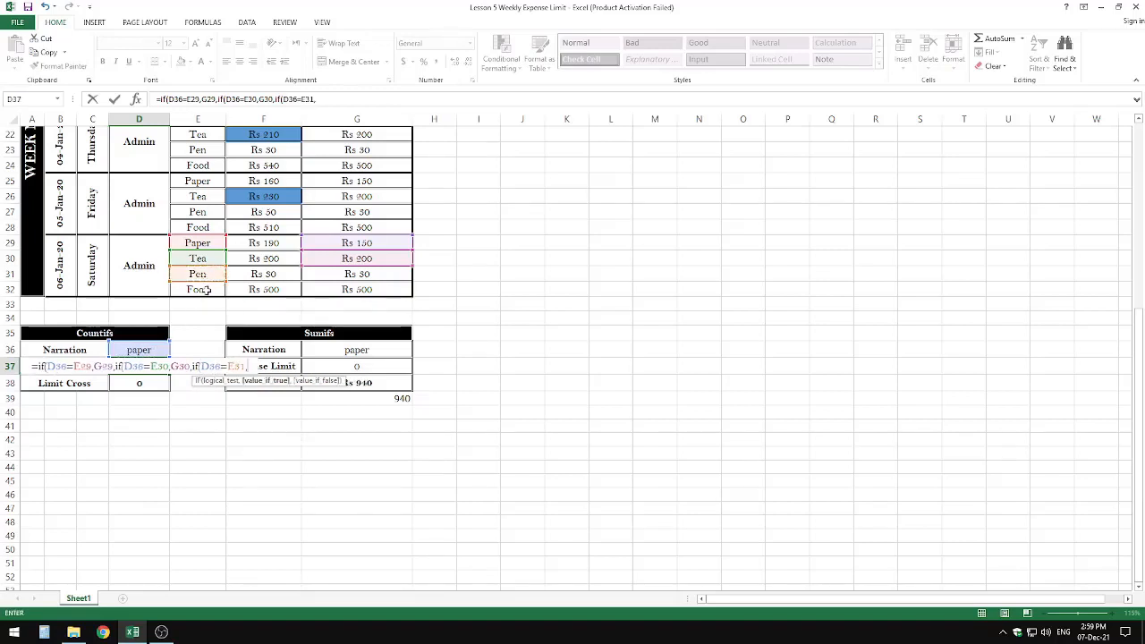
{"action": "left_click", "coordinate": [367, 275]}
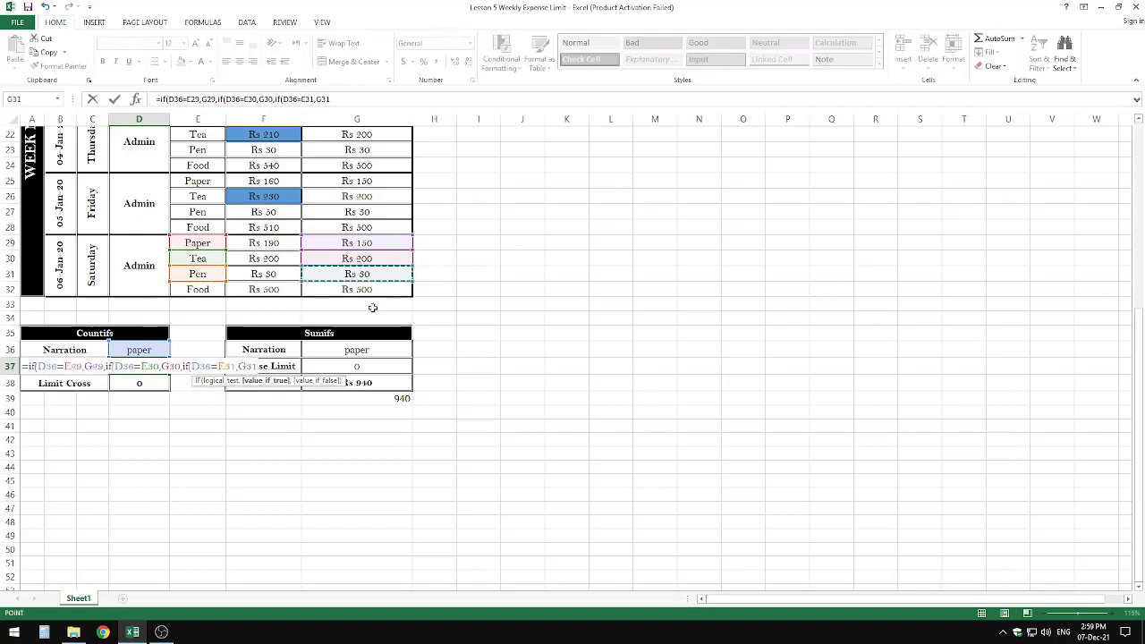
{"action": "type", "text": ","}
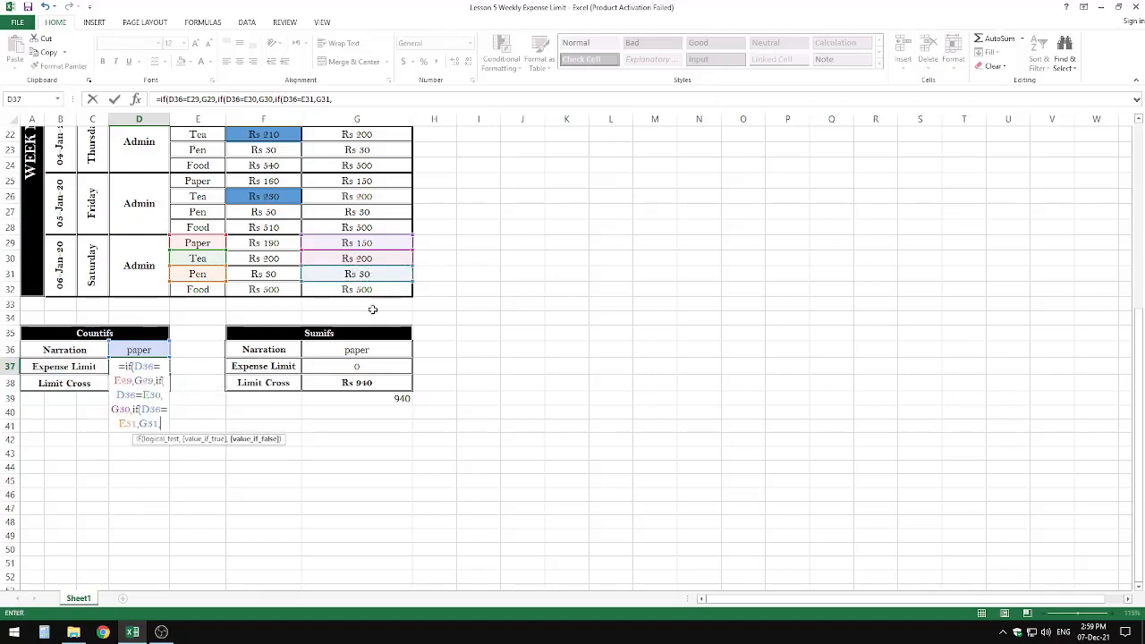
Complete the D37 formula with a fourth IF testing D36 against the Food cell E32, returning G32 if true and 0 otherwise
{"action": "type", "text": "if("}
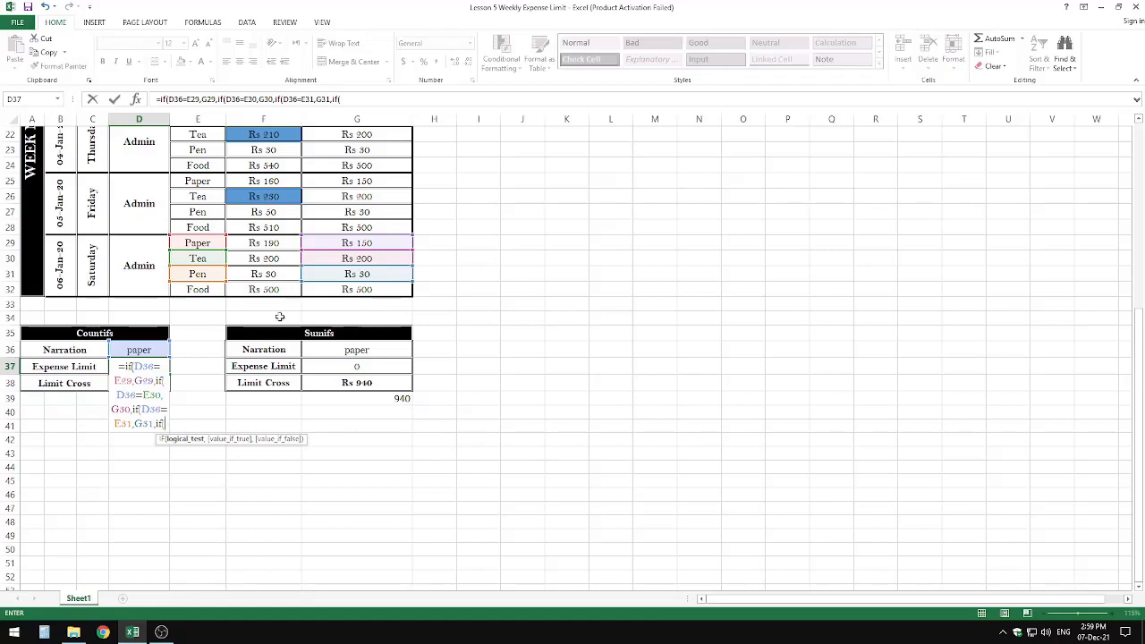
{"action": "left_click", "coordinate": [143, 349]}
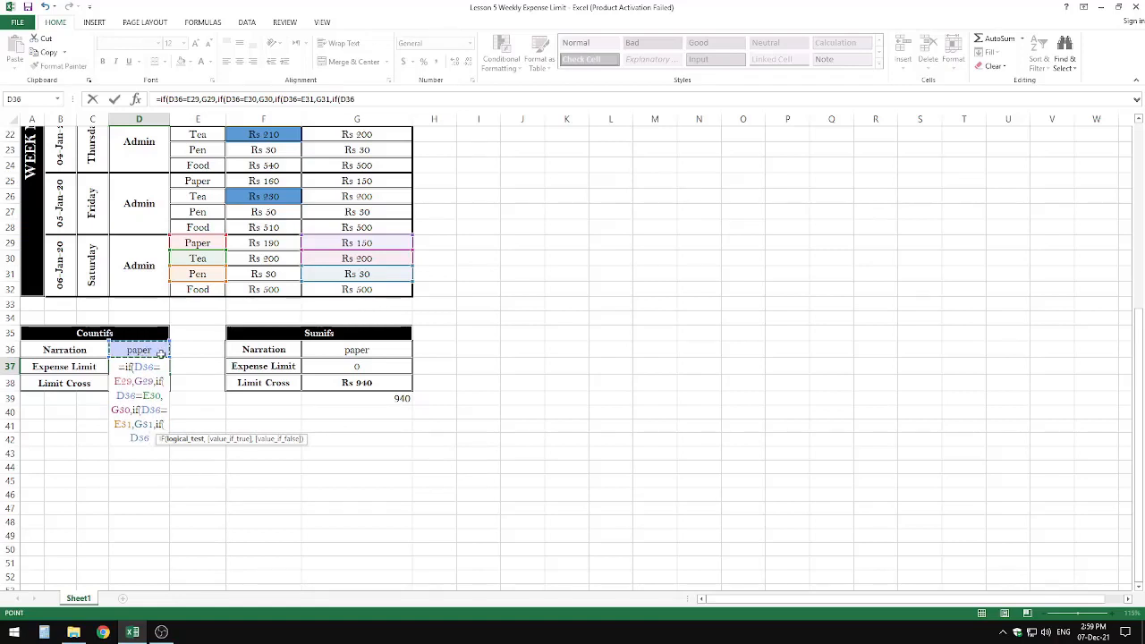
{"action": "type", "text": "="}
{"action": "left_click", "coordinate": [197, 289]}
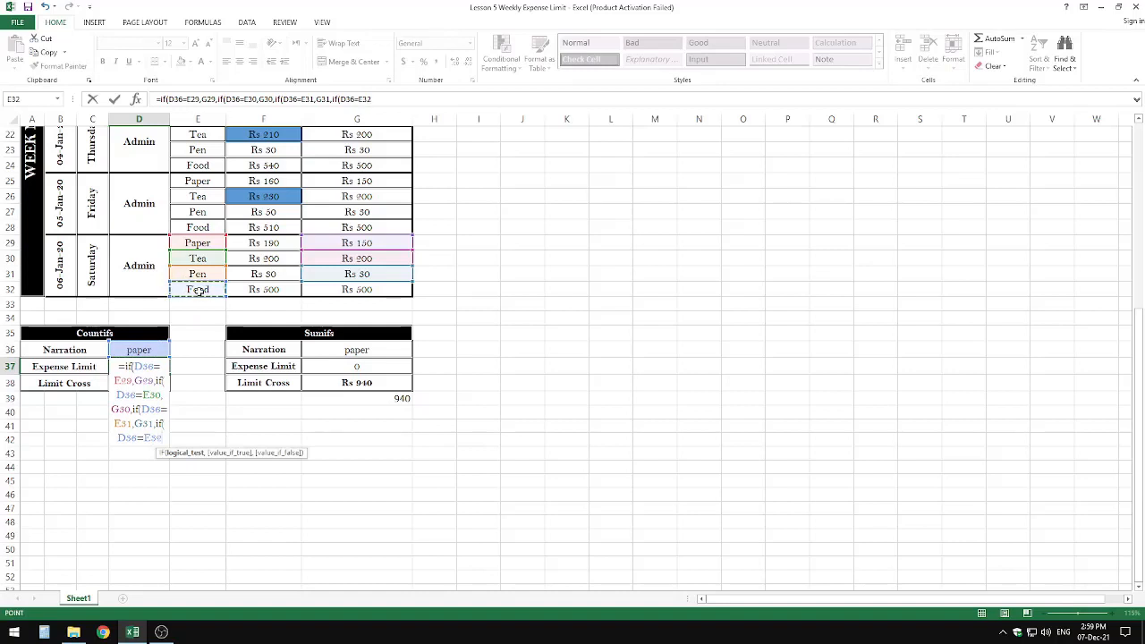
{"action": "type", "text": ","}
{"action": "left_click", "coordinate": [321, 290]}
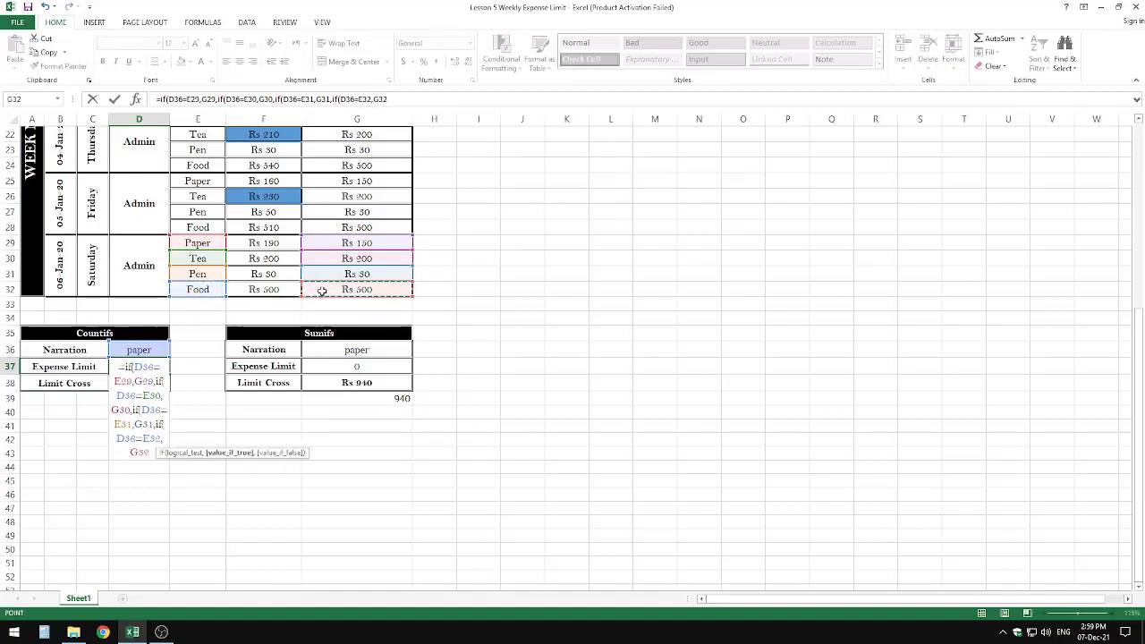
{"action": "type", "text": ","}
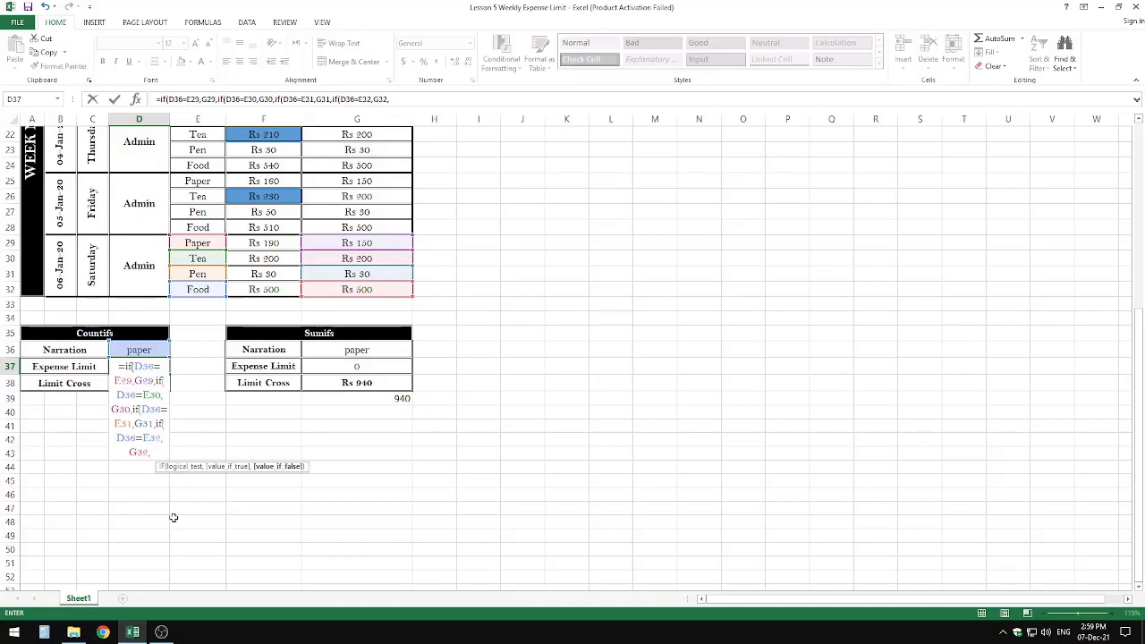
{"action": "type", "text": "0))))"}
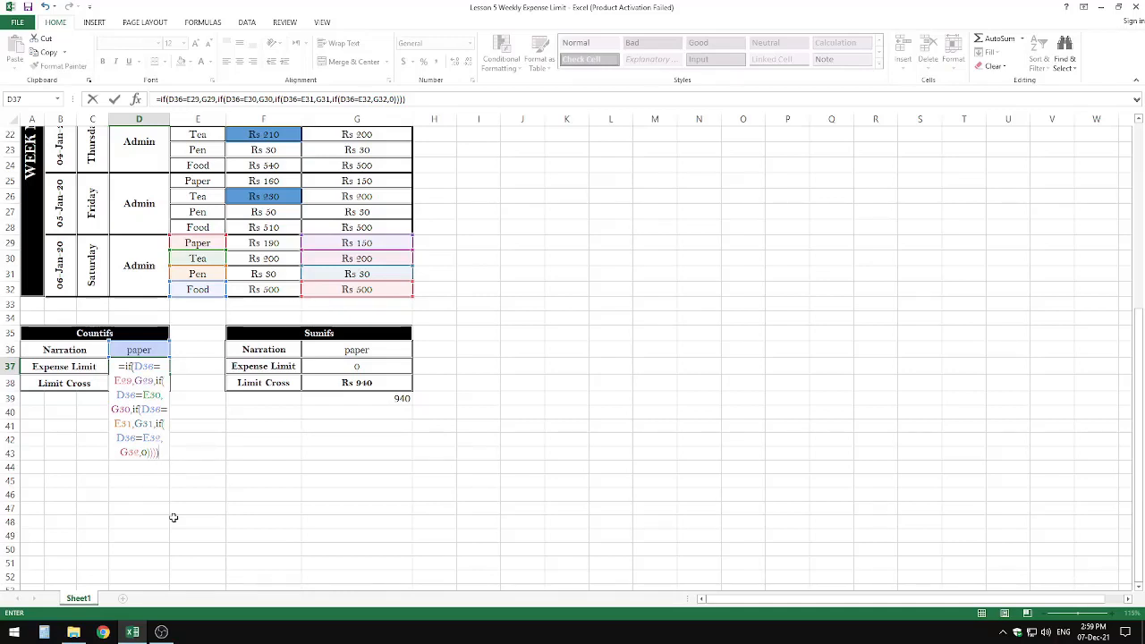
{"action": "key", "text": "Return"}
Test the nested IF by setting the Countifs Narration in D36 to Paper, Tea and Pen in turn
{"action": "key", "text": "Up"}
{"action": "key", "text": "Up"}
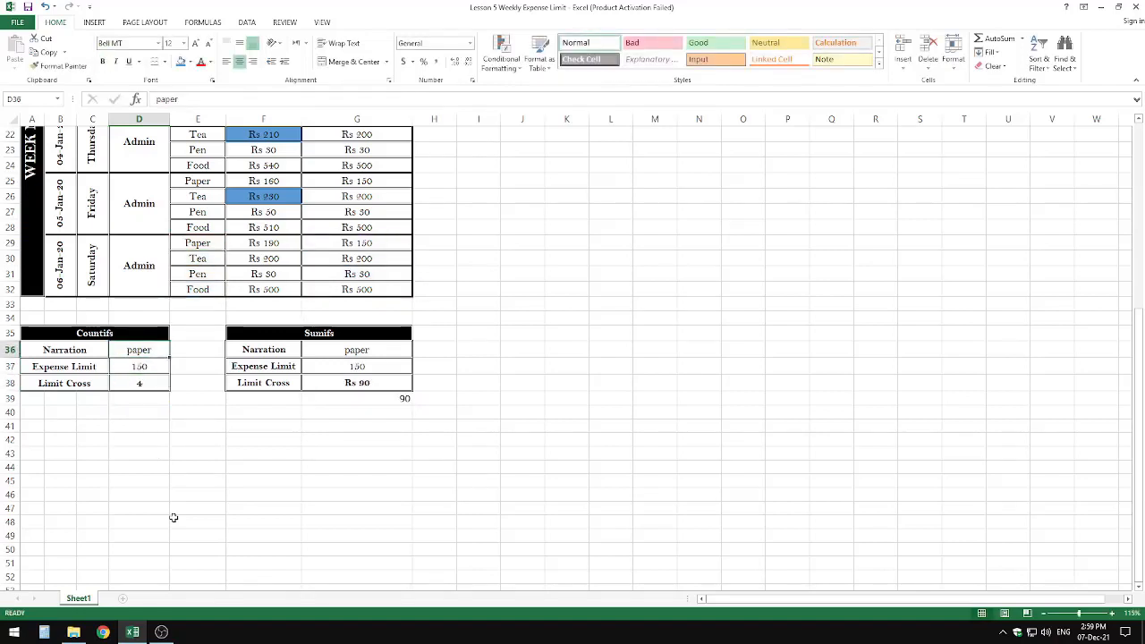
{"action": "type", "text": "Paper"}
{"action": "key", "text": "Return"}
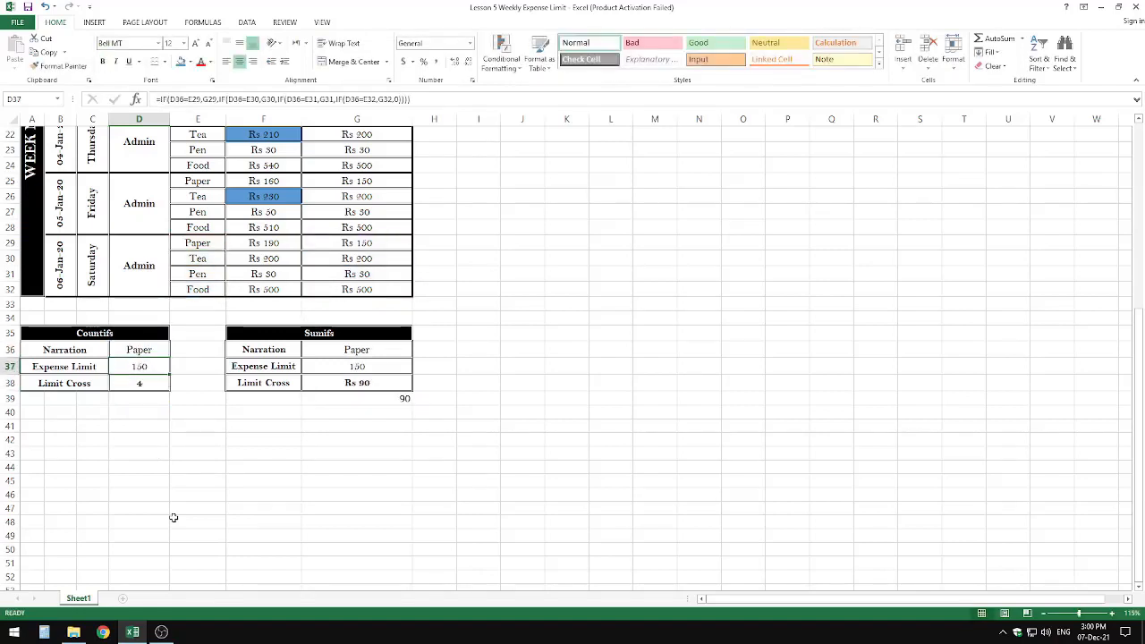
{"action": "key", "text": "Up"}
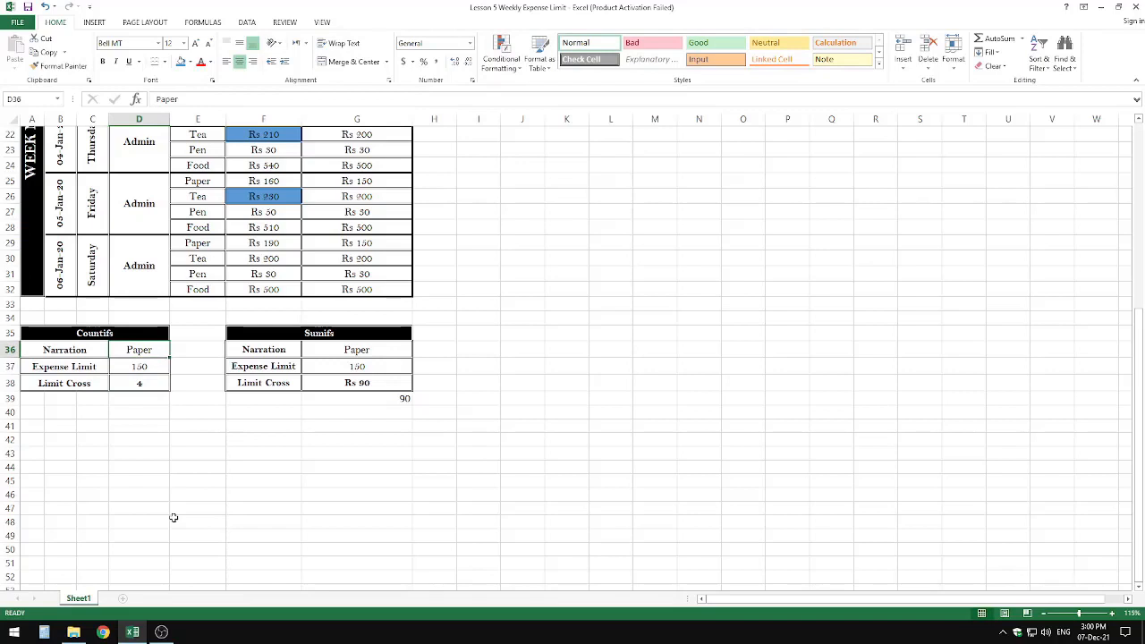
{"action": "type", "text": "Tea"}
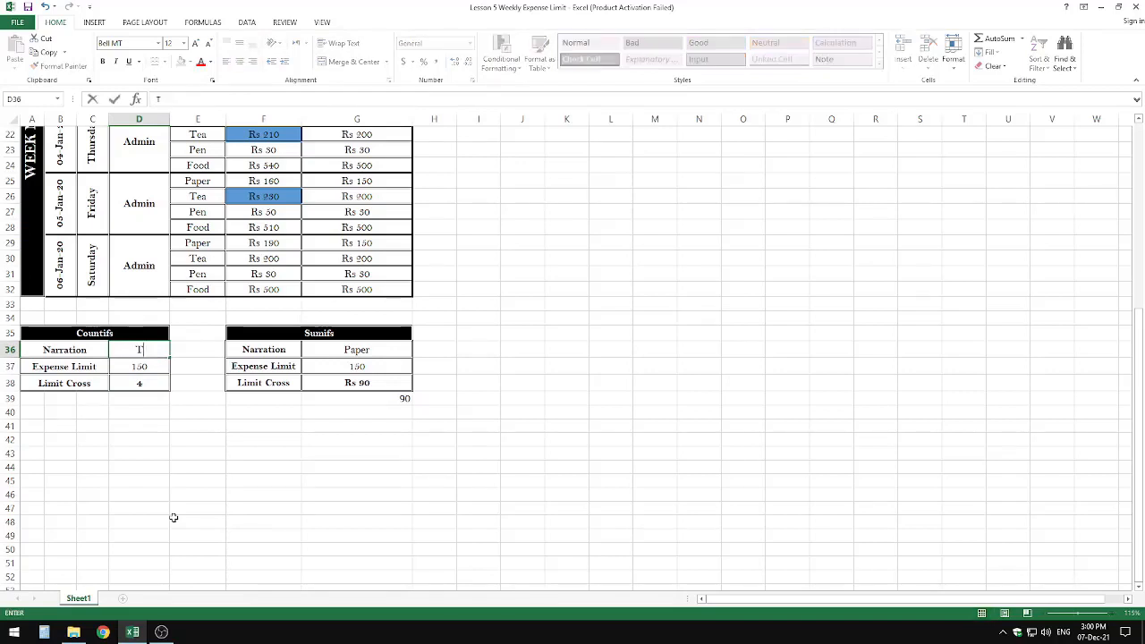
{"action": "key", "text": "Return"}
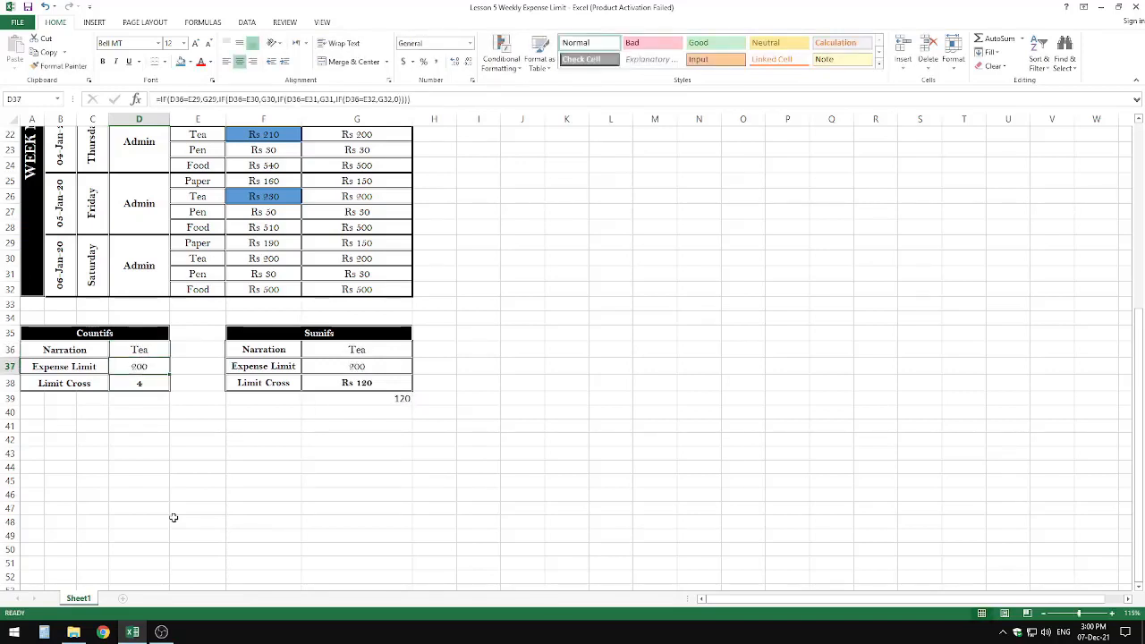
{"action": "key", "text": "Up"}
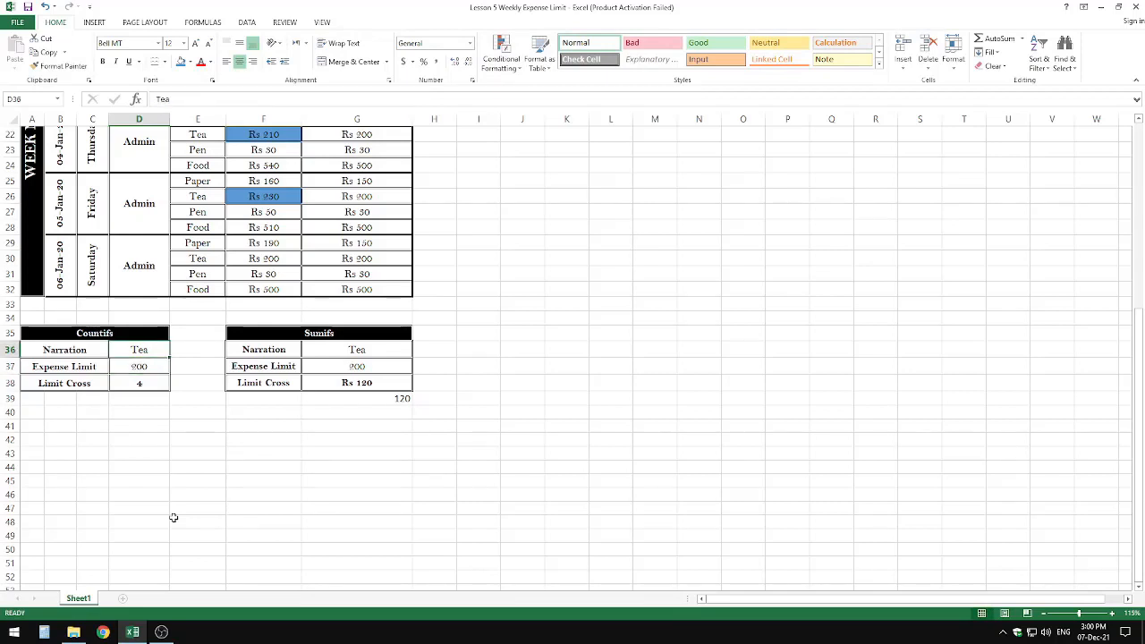
{"action": "type", "text": "Pen"}
{"action": "key", "text": "Return"}
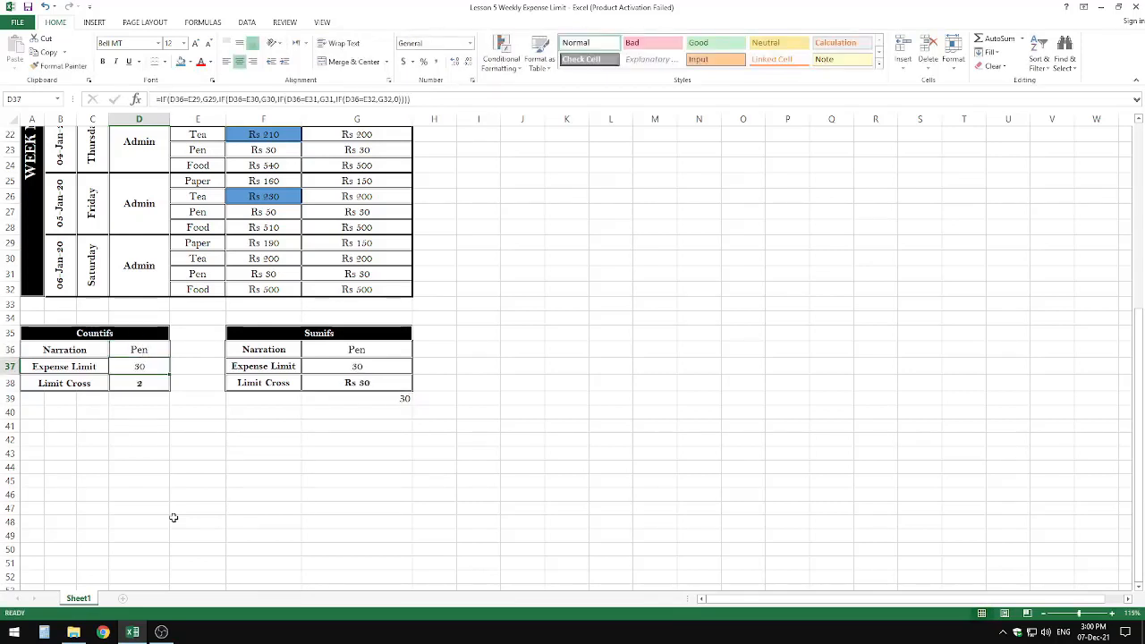
Change the Countifs Narration in D36 to Food
{"action": "key", "text": "Up"}
{"action": "type", "text": "Food"}
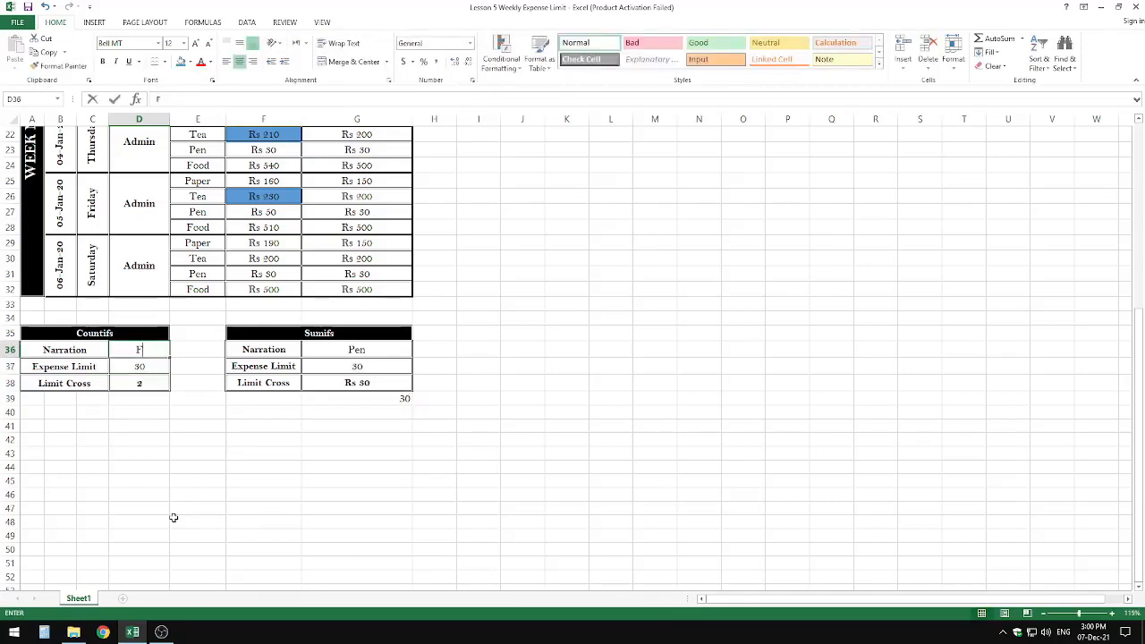
{"action": "key", "text": "Return"}
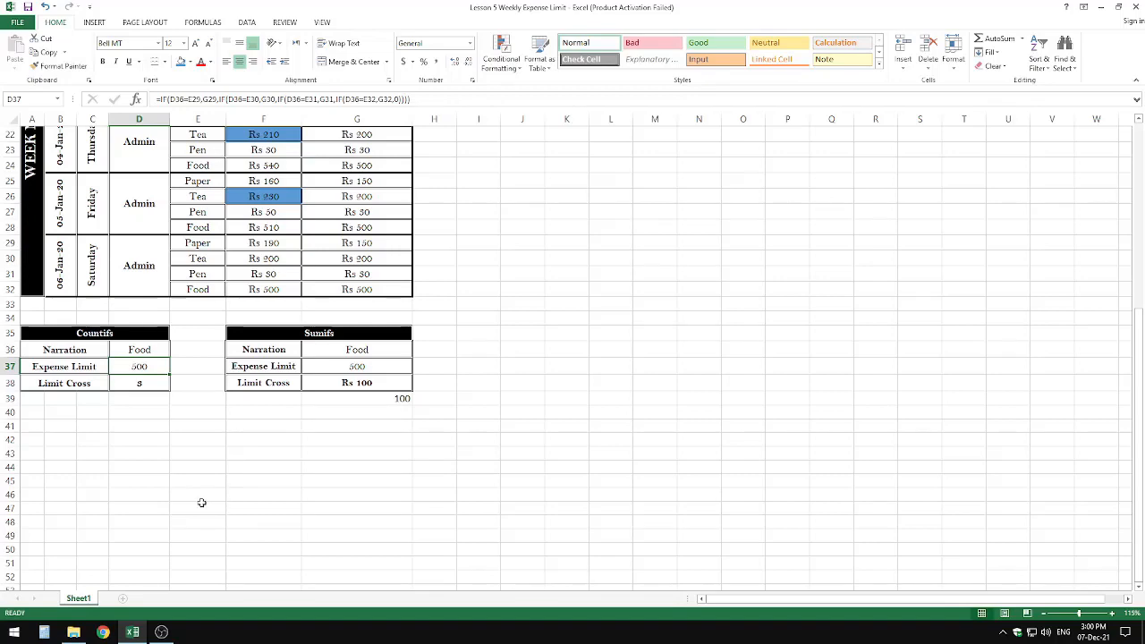
Open the Symbol dialog for the arrow header cell A8 above the week number column
{"action": "scroll", "coordinate": [201, 502], "scroll_direction": "up", "scroll_amount": 7}
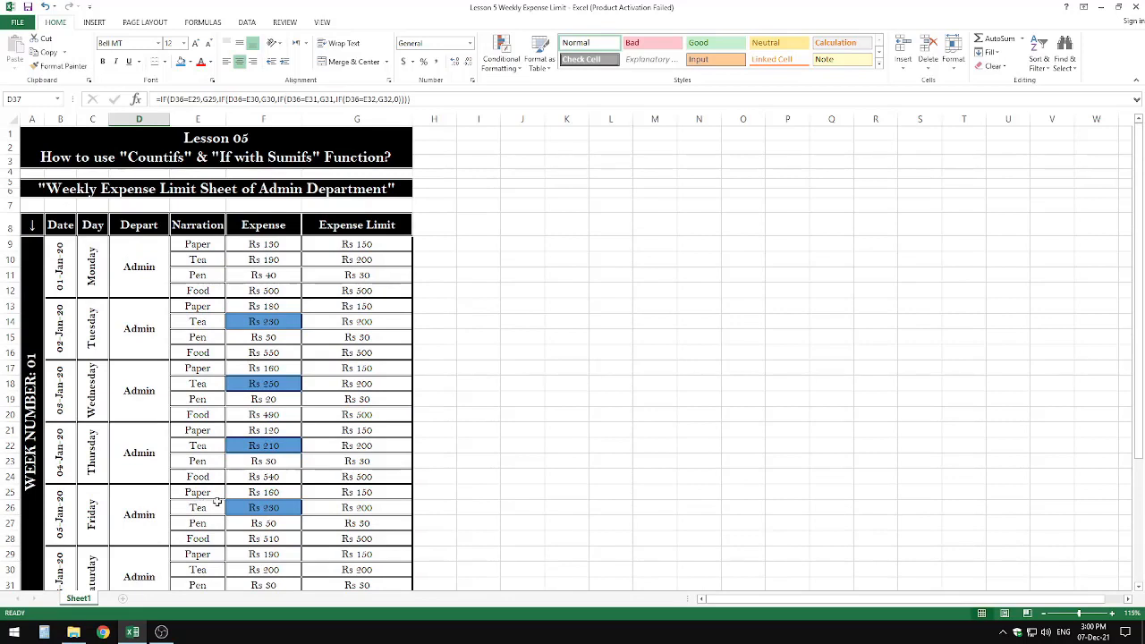
{"action": "double_click", "coordinate": [33, 226]}
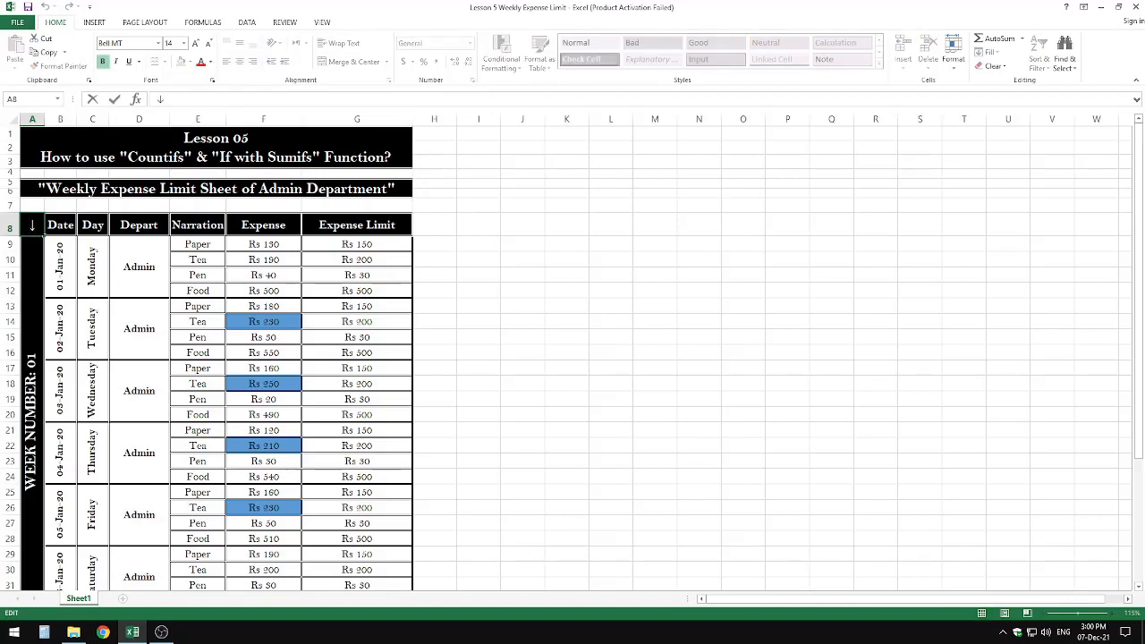
{"action": "double_click", "coordinate": [34, 225]}
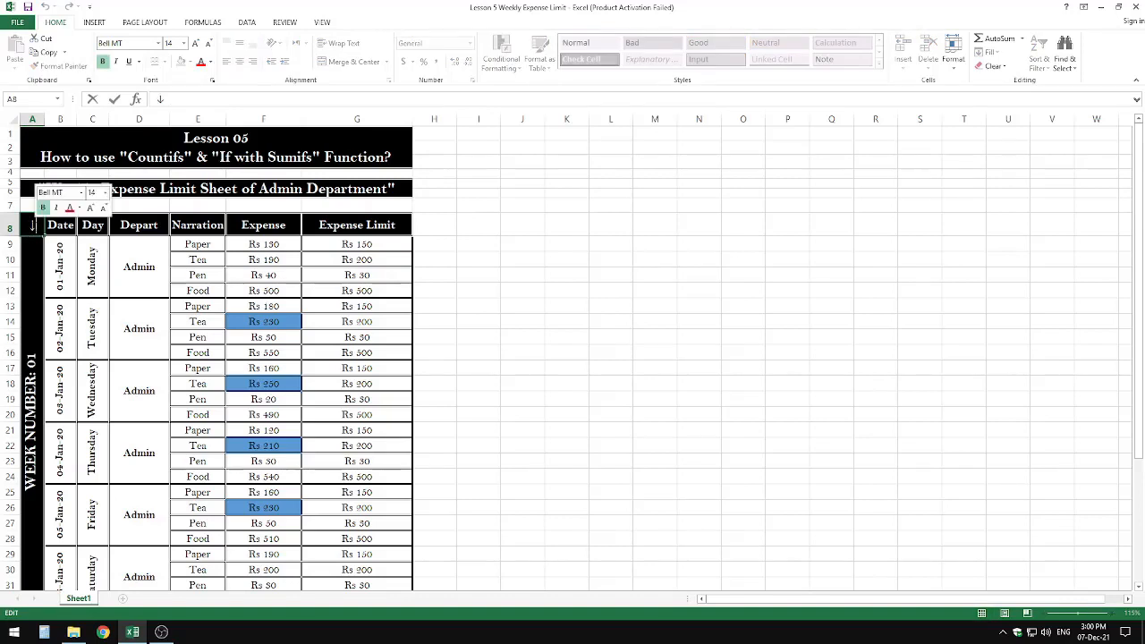
{"action": "left_click", "coordinate": [101, 24]}
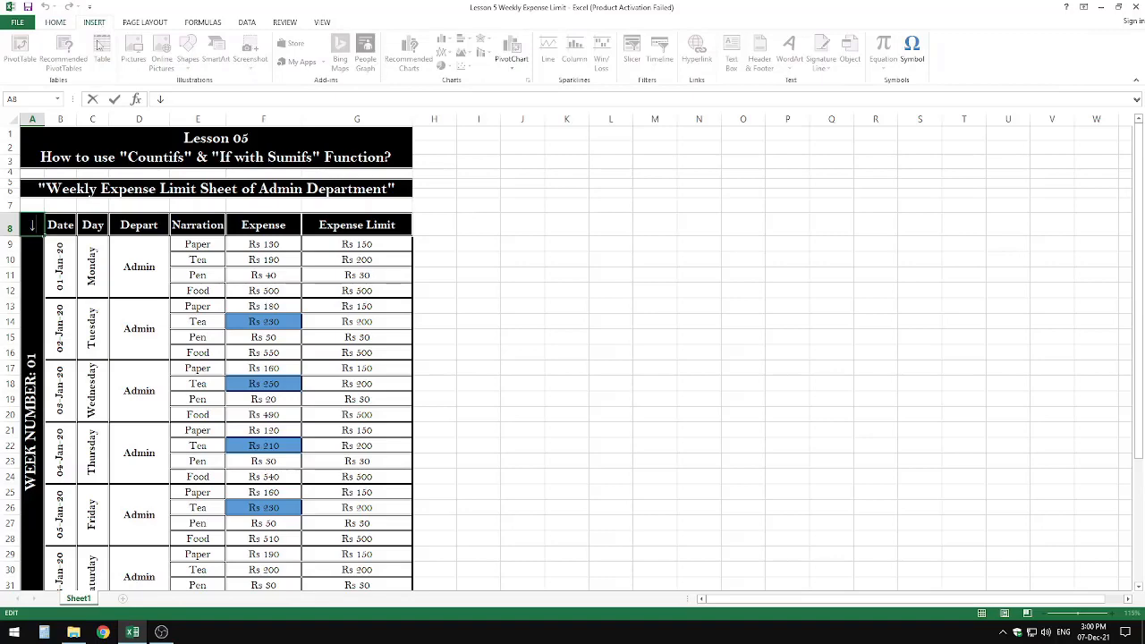
{"action": "key", "text": "Escape"}
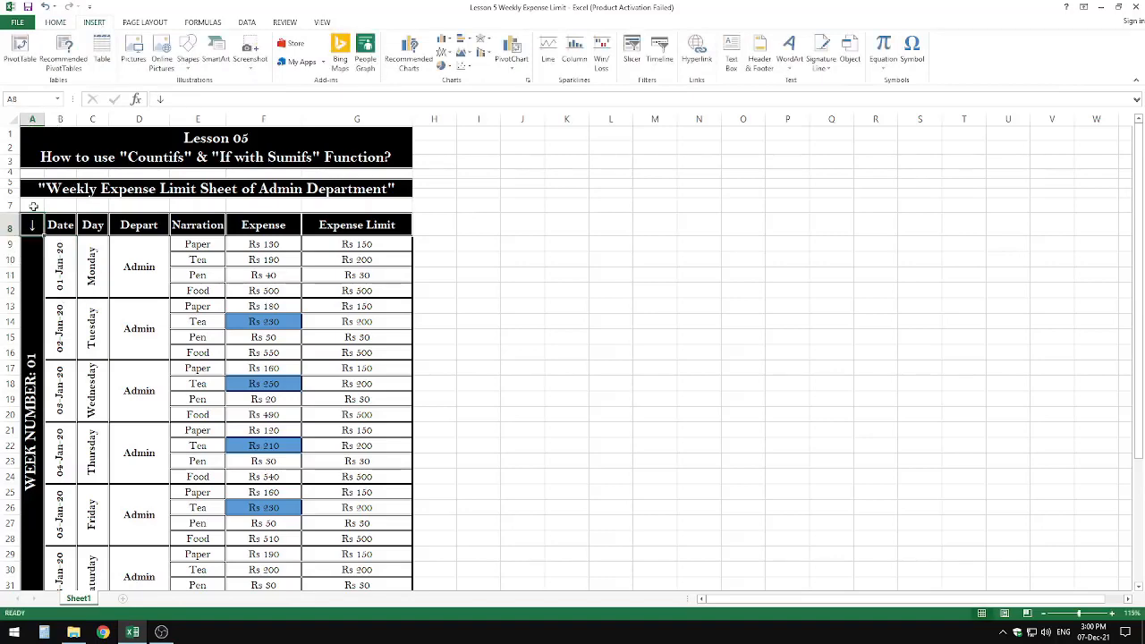
{"action": "left_click", "coordinate": [911, 49]}
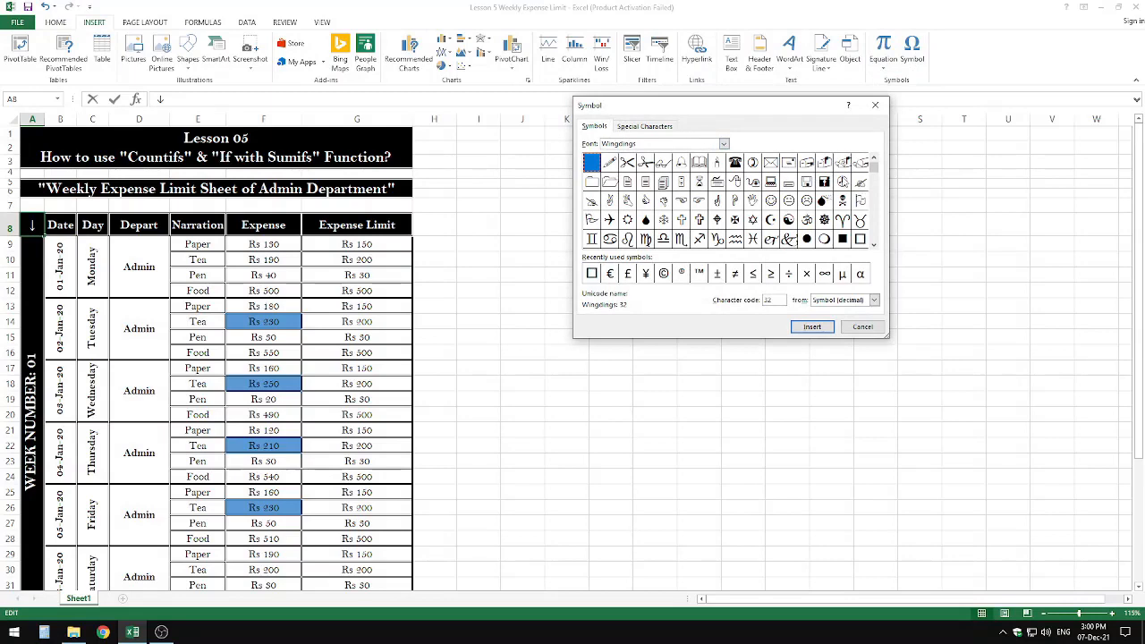
Insert the Wingdings down arrow symbol, character code 226, into A8
{"action": "left_click", "coordinate": [874, 246]}
{"action": "left_click", "coordinate": [874, 246]}
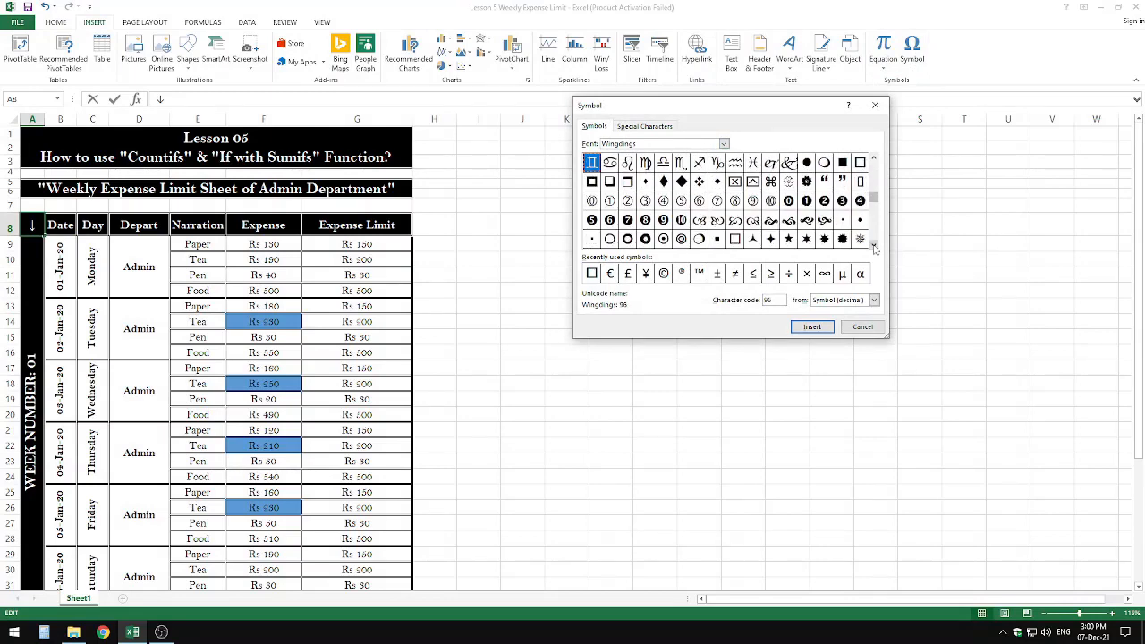
{"action": "left_click", "coordinate": [874, 246]}
{"action": "left_click", "coordinate": [874, 246]}
{"action": "left_click", "coordinate": [873, 246]}
{"action": "left_click", "coordinate": [874, 246]}
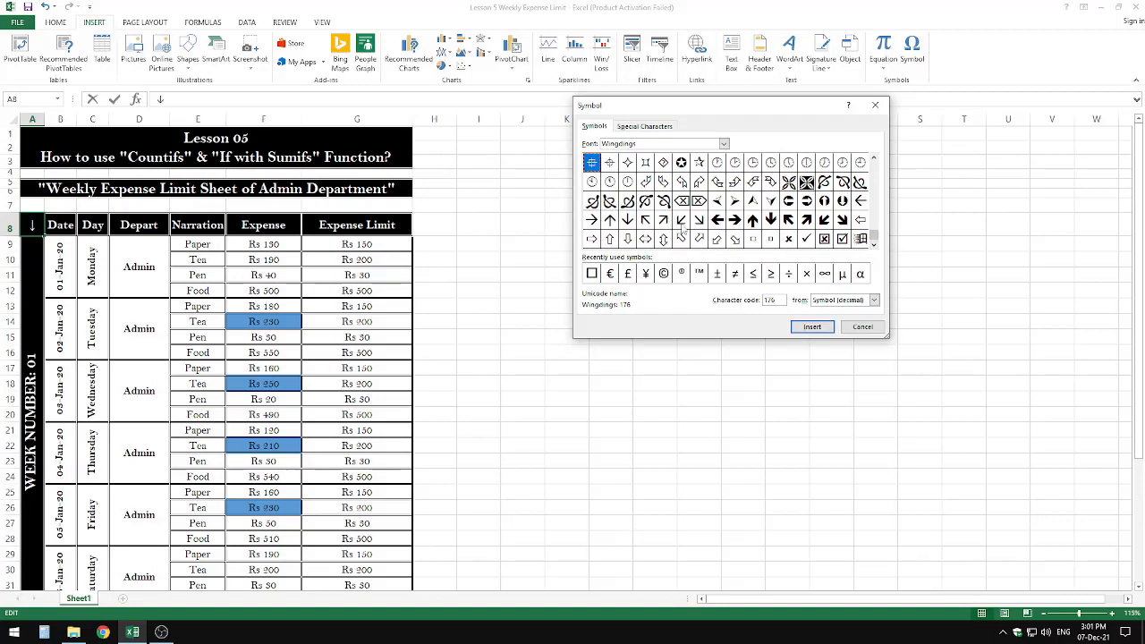
{"action": "left_click", "coordinate": [627, 221]}
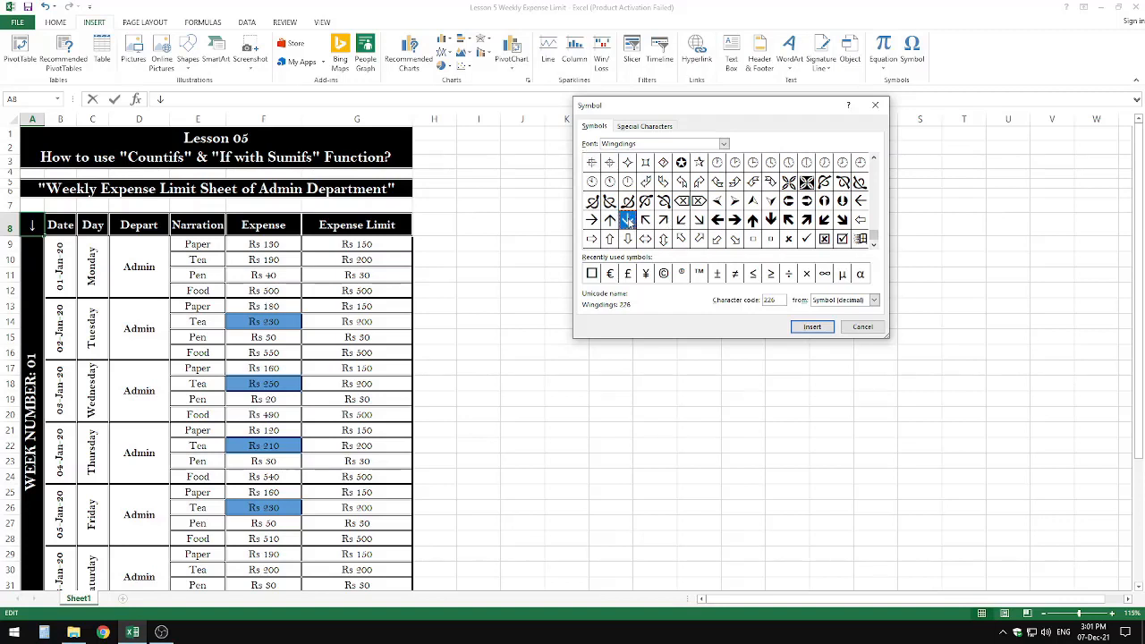
{"action": "left_click", "coordinate": [807, 327]}
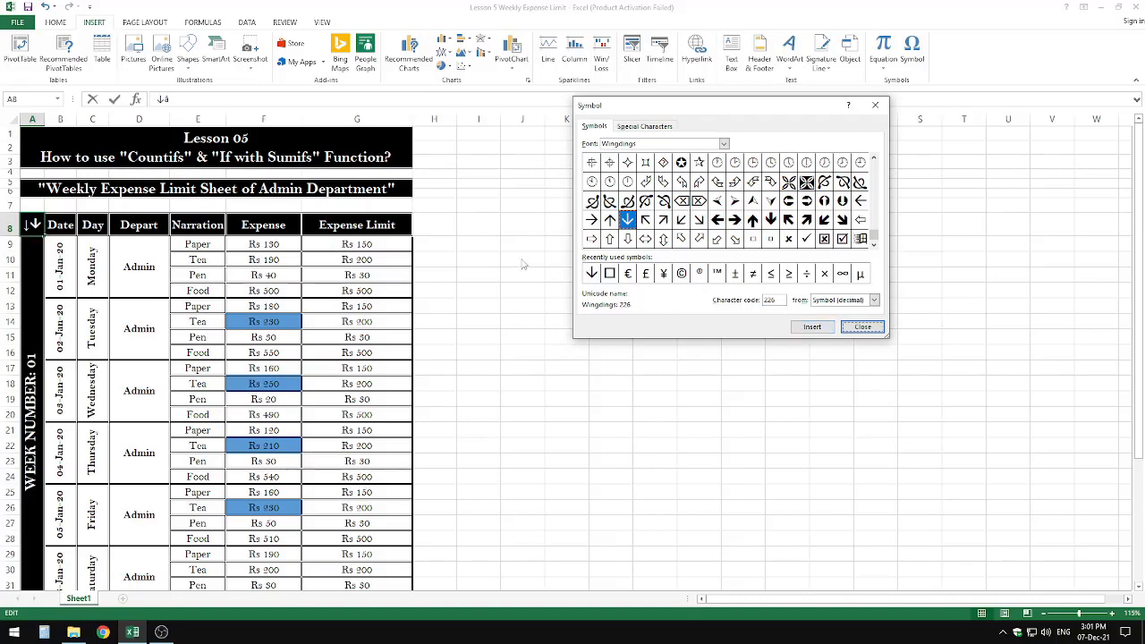
Switch the Symbol dialog's font to Wingdings 2 and look through its characters from the end back to the first rows
{"action": "left_click", "coordinate": [873, 246]}
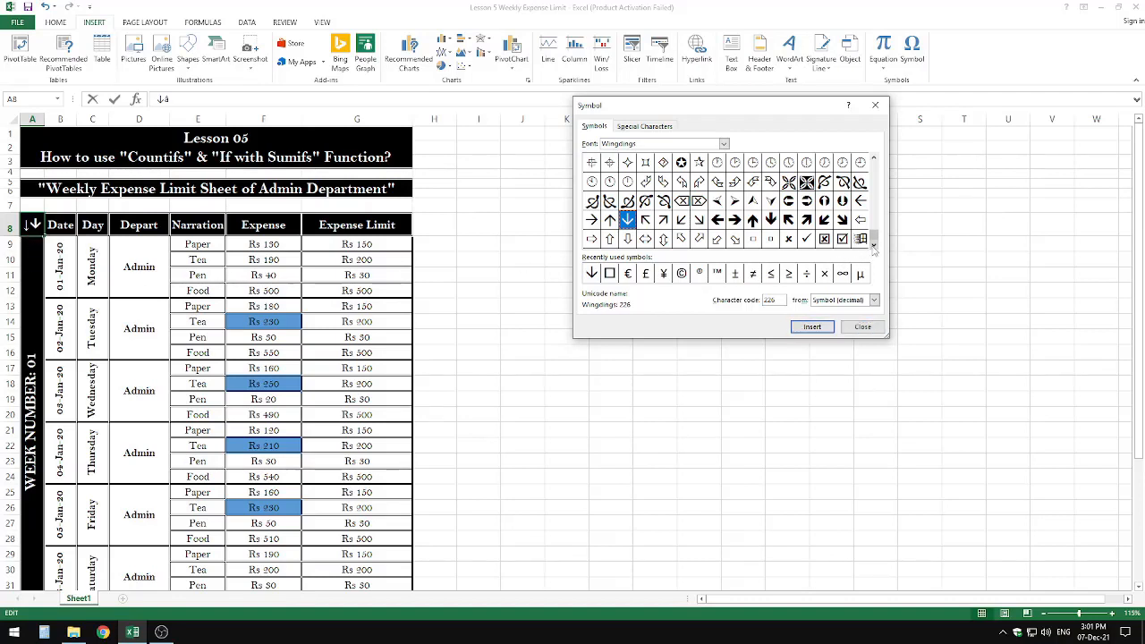
{"action": "left_click", "coordinate": [723, 144]}
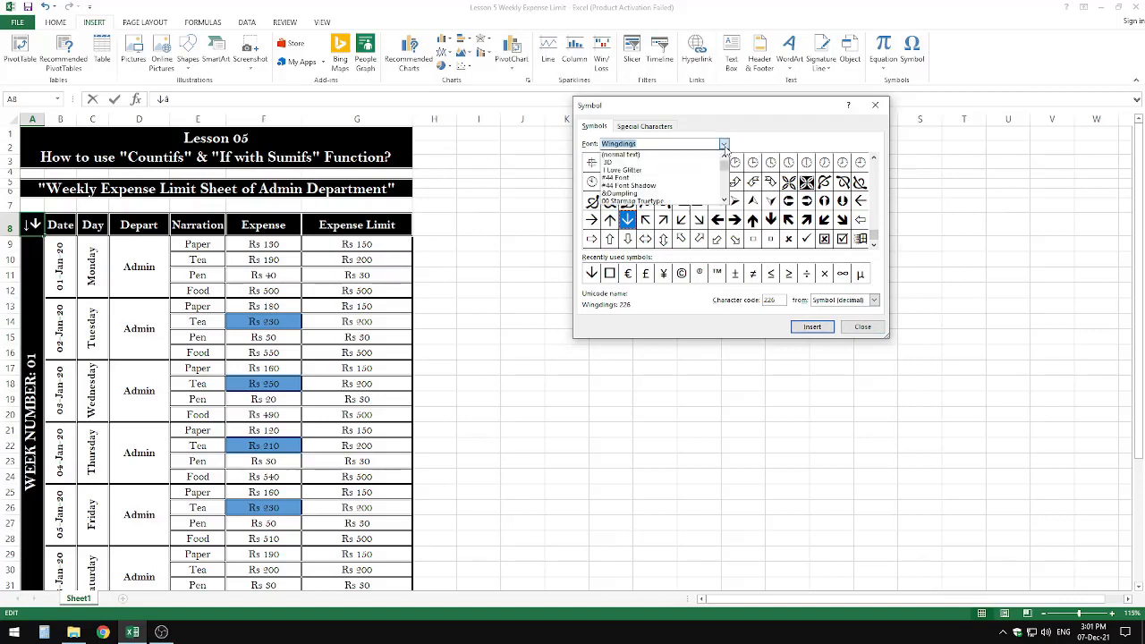
{"action": "left_click", "coordinate": [724, 202]}
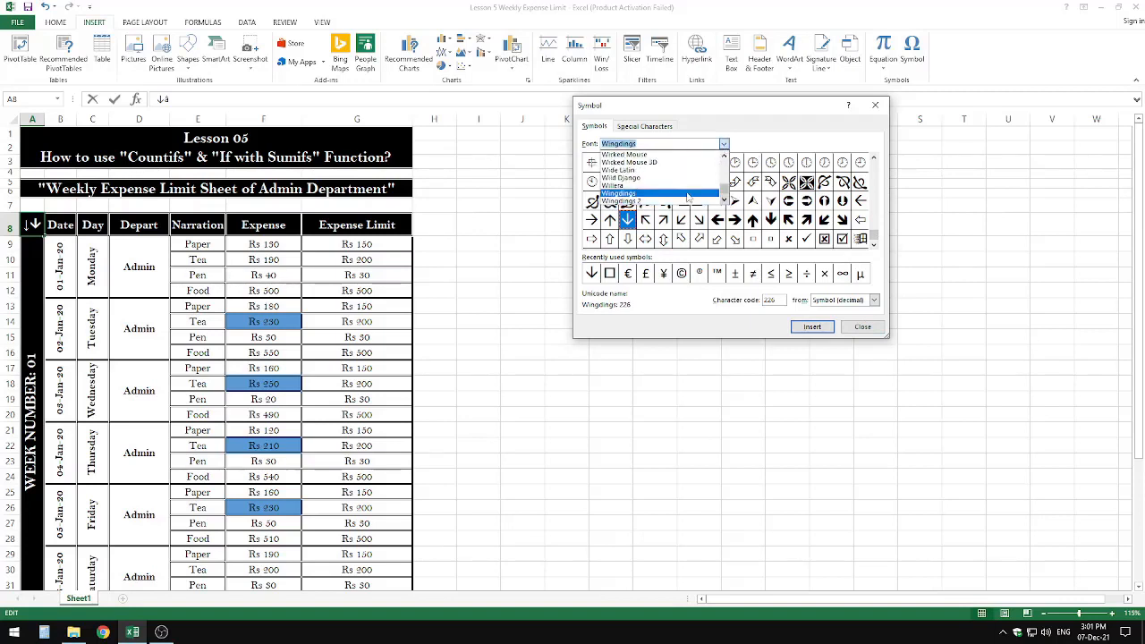
{"action": "left_click", "coordinate": [680, 201]}
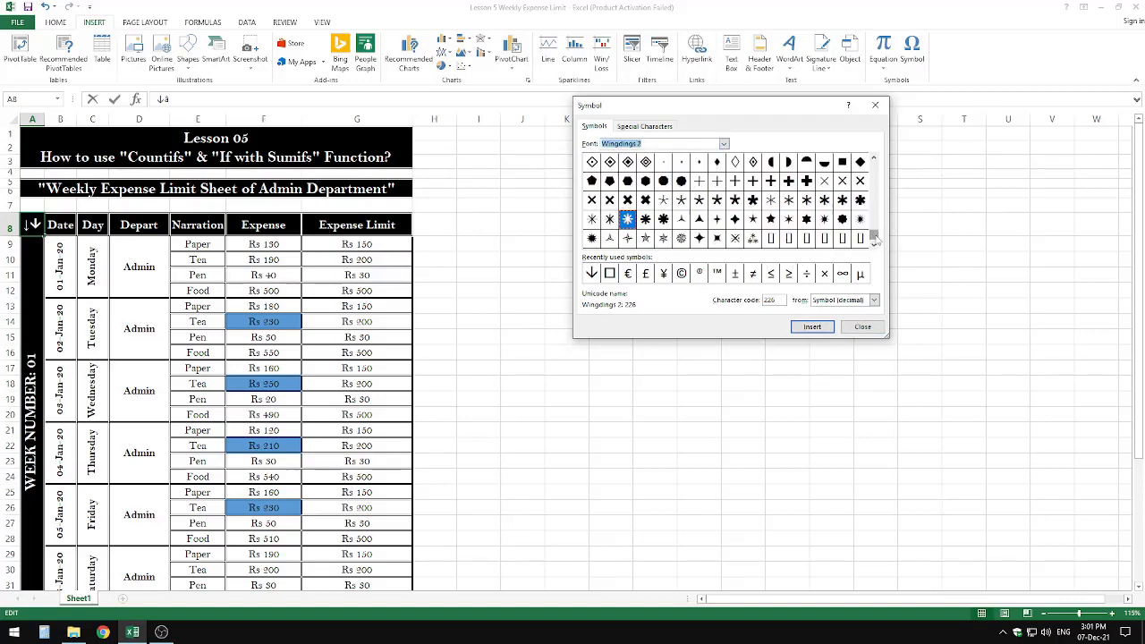
{"action": "left_click_drag", "start_coordinate": [875, 235], "coordinate": [875, 228]}
{"action": "left_click", "coordinate": [874, 159]}
{"action": "left_click", "coordinate": [874, 159]}
{"action": "left_click", "coordinate": [874, 159]}
{"action": "left_click", "coordinate": [874, 159]}
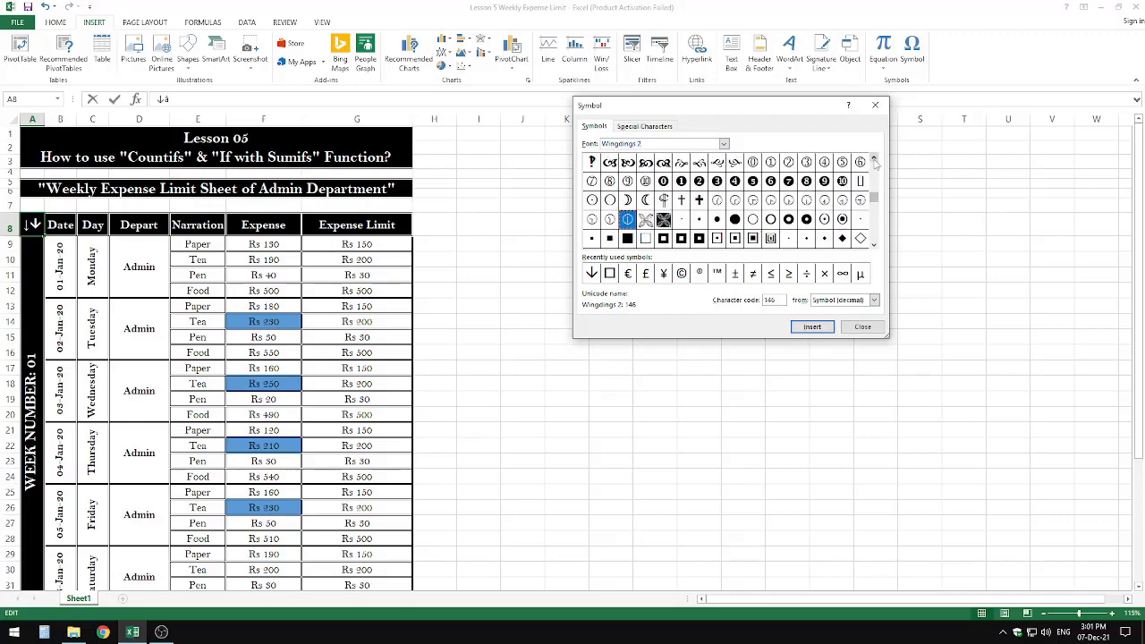
{"action": "left_click", "coordinate": [874, 159]}
{"action": "left_click", "coordinate": [873, 159]}
{"action": "left_click", "coordinate": [873, 159]}
{"action": "left_click", "coordinate": [874, 159]}
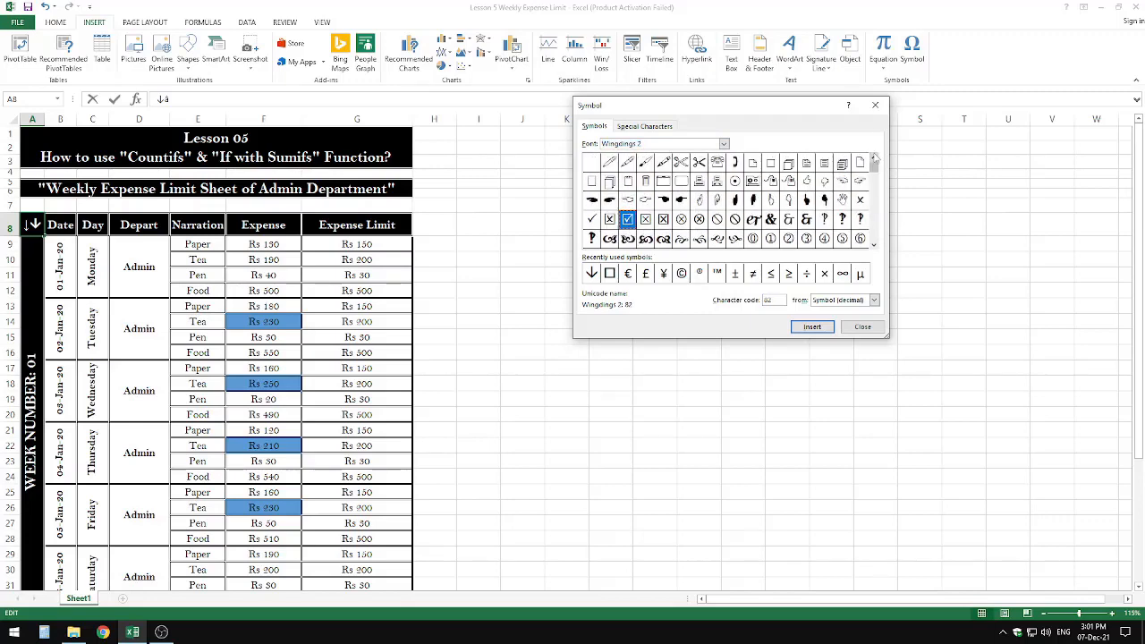
Close the Symbol dialog and delete the extra down arrow from A8, leaving a single arrow in the header cell
{"action": "left_click", "coordinate": [874, 105]}
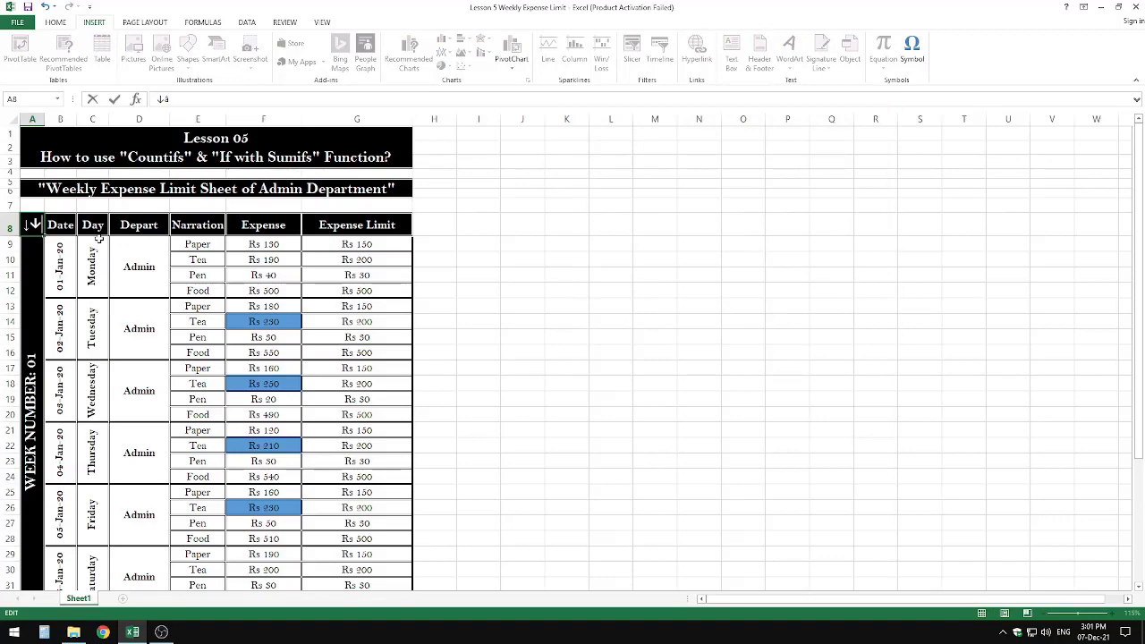
{"action": "key", "text": "BackSpace"}
{"action": "key", "text": "Return"}
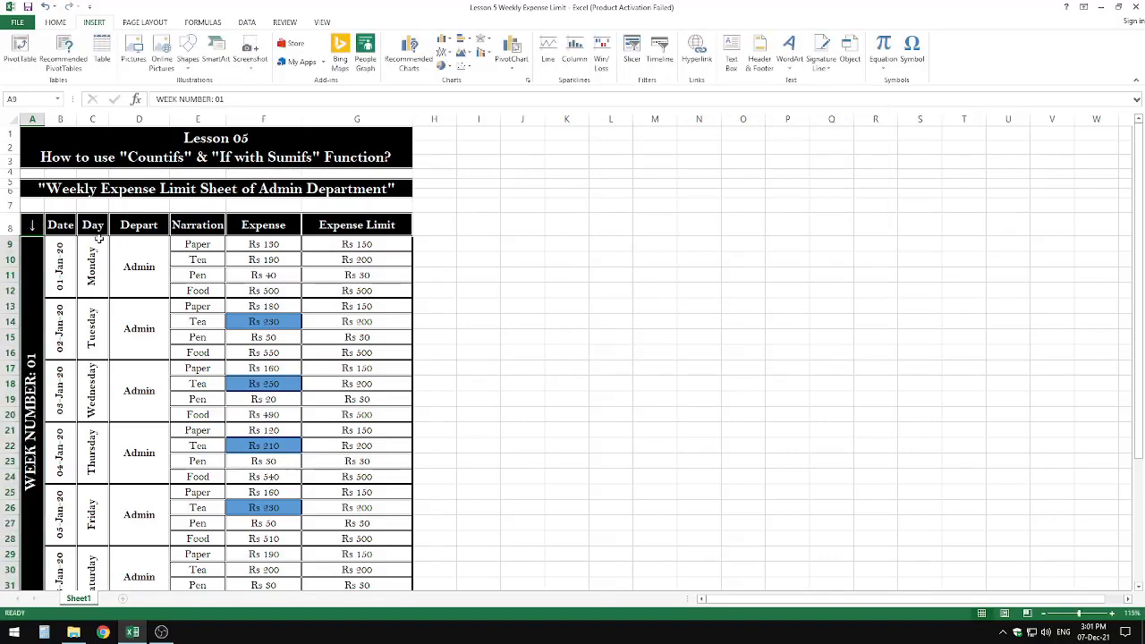
{"action": "left_click_drag", "start_coordinate": [114, 252], "coordinate": [65, 351]}
{"action": "scroll", "coordinate": [72, 353], "scroll_direction": "down", "scroll_amount": 7}
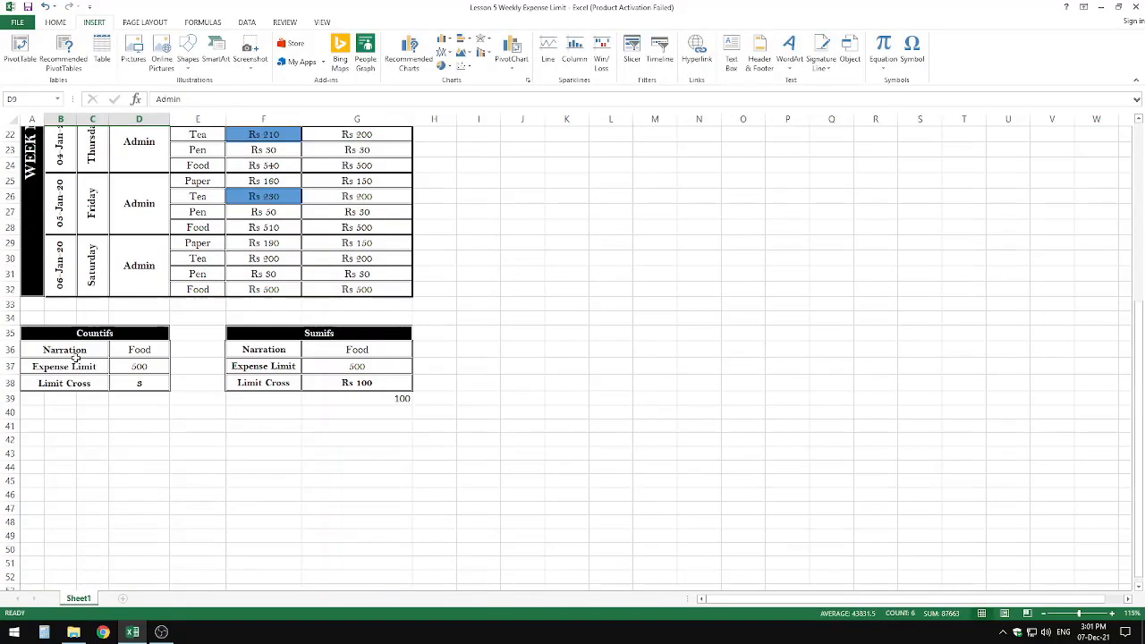
{"action": "scroll", "coordinate": [76, 356], "scroll_direction": "up", "scroll_amount": 2}
{"action": "scroll", "coordinate": [76, 358], "scroll_direction": "up", "scroll_amount": 5}
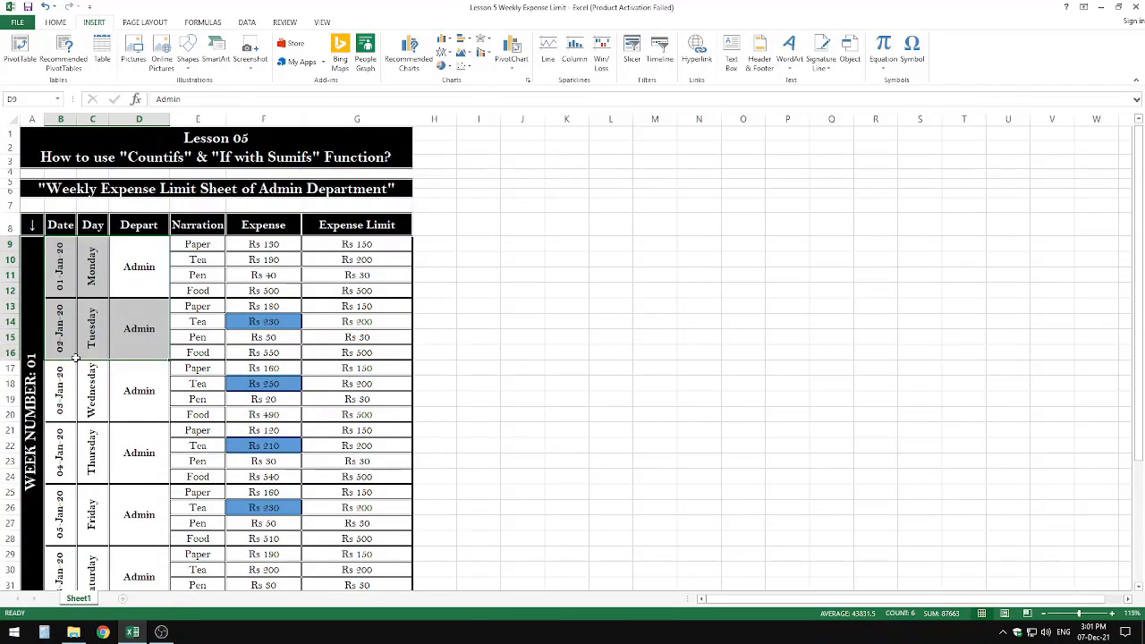
{"action": "left_click", "coordinate": [519, 337]}
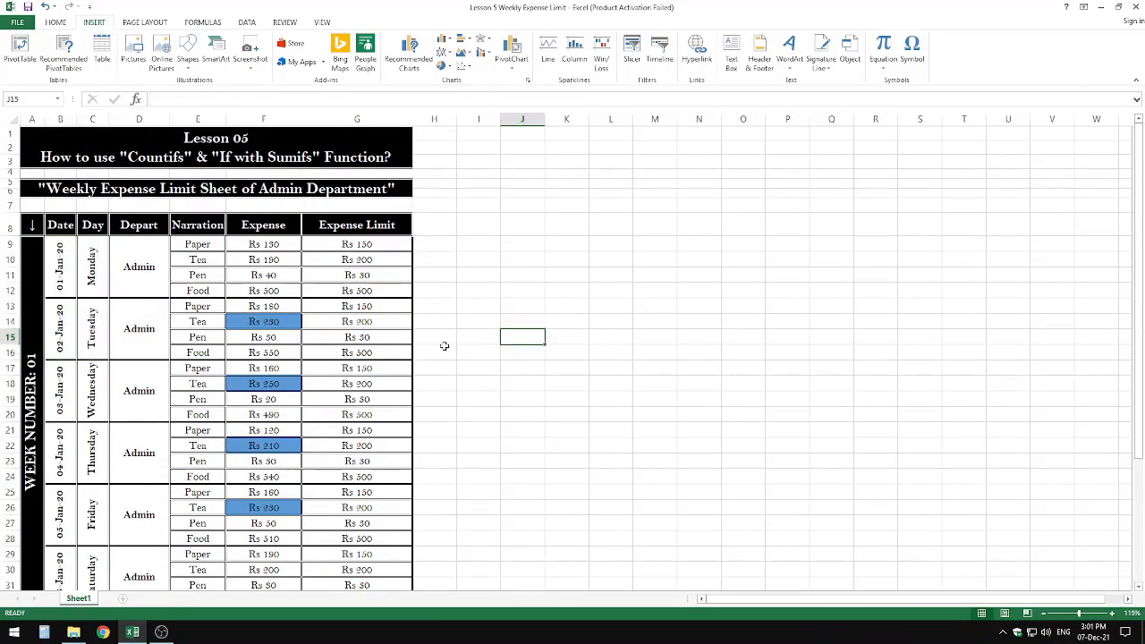
{"action": "left_click", "coordinate": [161, 632]}
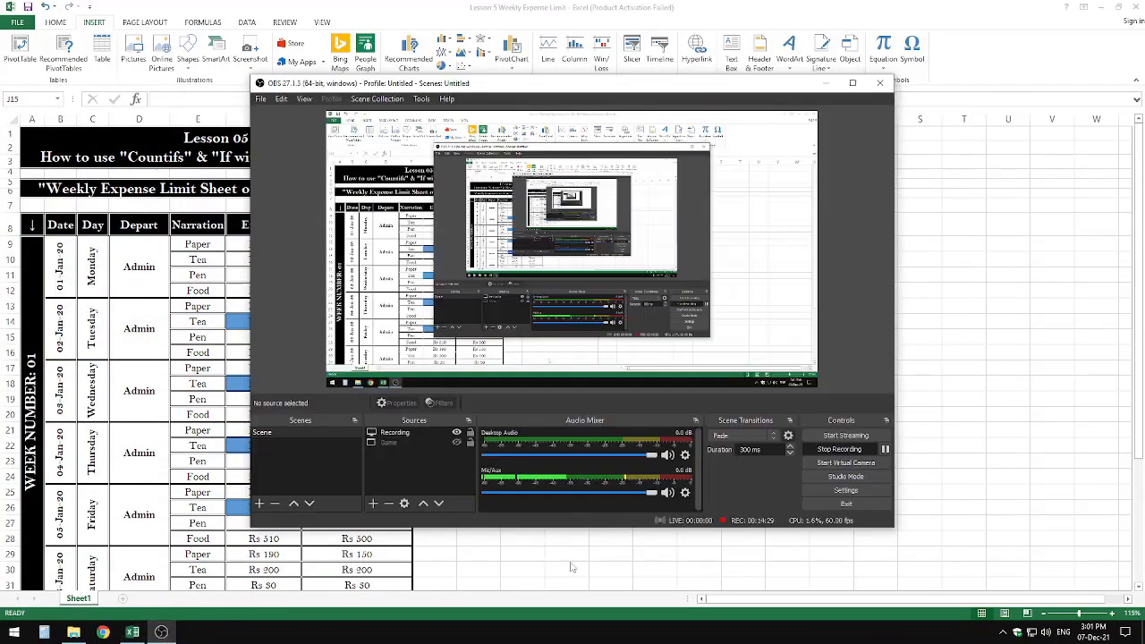